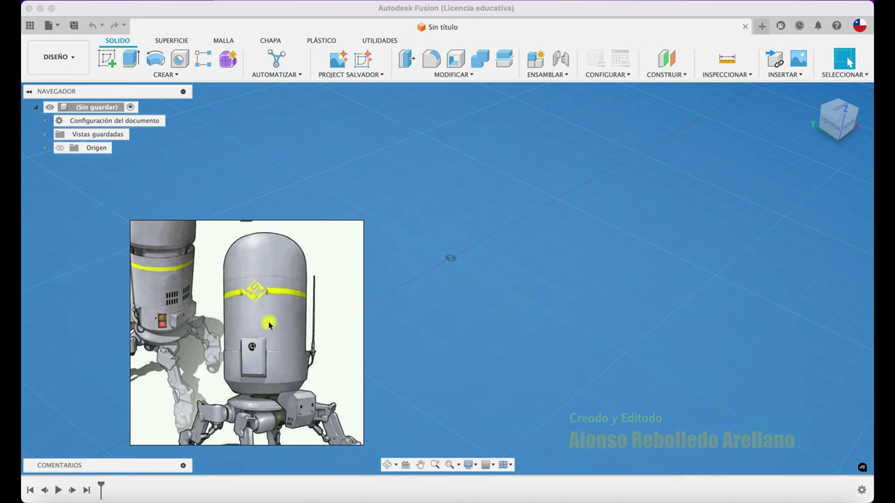
# Step: Start a new sketch in the empty untitled design
pyautogui.click(107, 61)
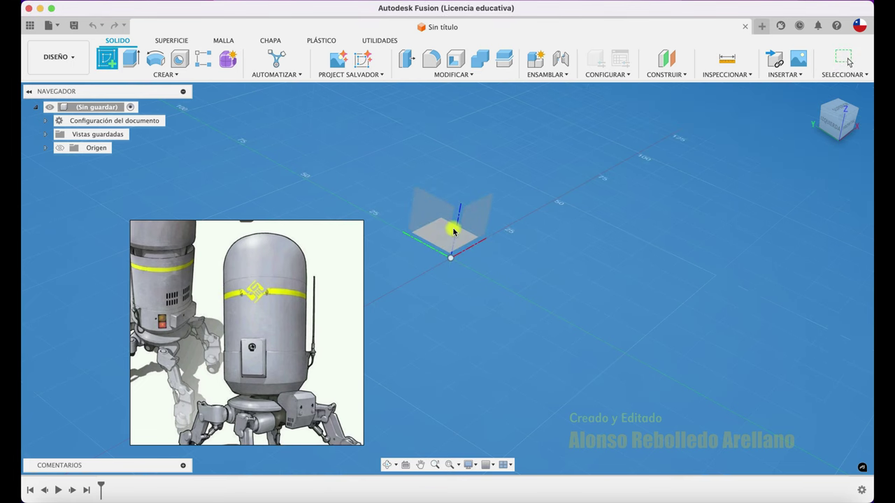
# Step: On the right side plane, draw a vertical centre-point slot from the origin upward
pyautogui.click(495, 270)
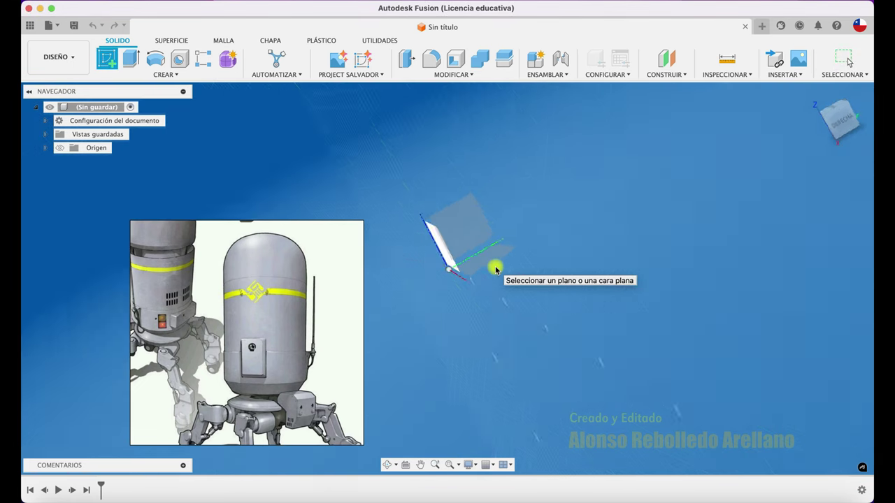
pyautogui.keyDown('shift'); pyautogui.moveTo(499, 250); pyautogui.dragTo(645, 188, button='middle'); pyautogui.keyUp('shift')
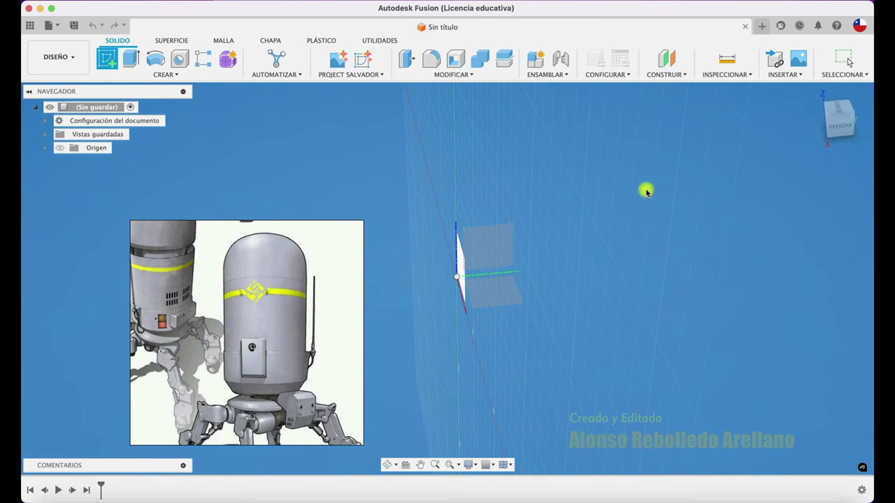
pyautogui.click(503, 253)
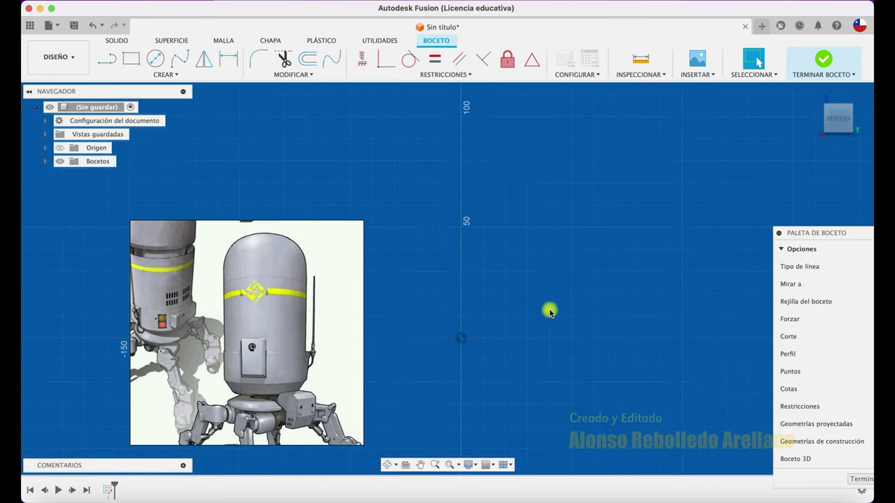
pyautogui.click(165, 75)
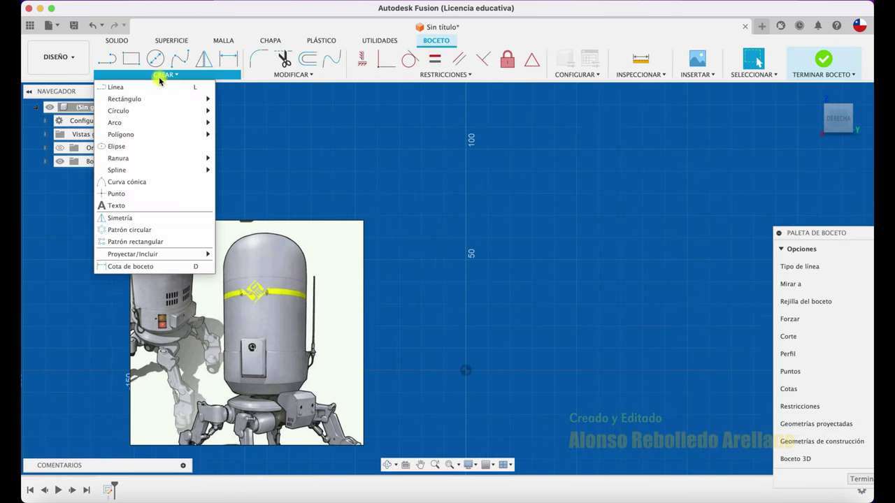
pyautogui.moveTo(119, 158)
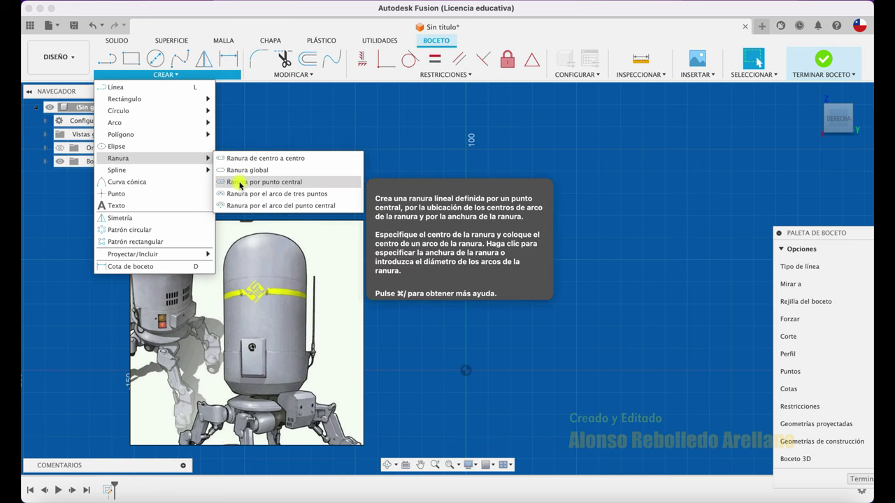
pyautogui.click(239, 183)
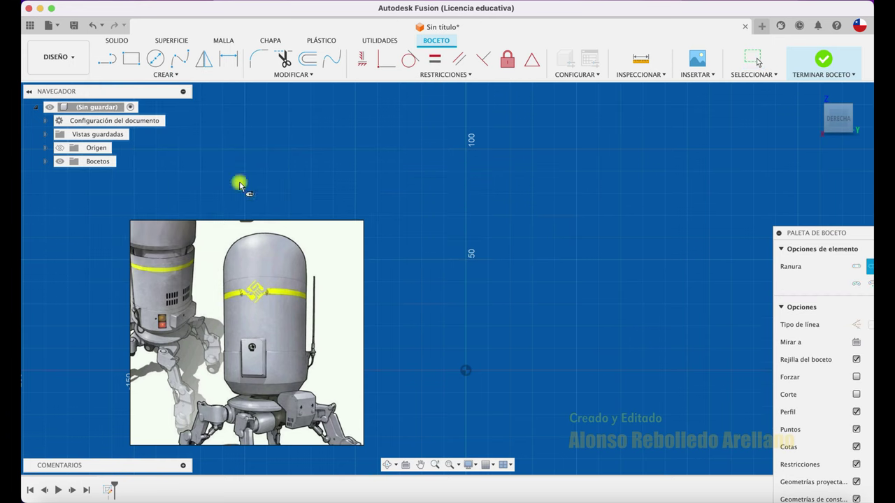
pyautogui.click(466, 369)
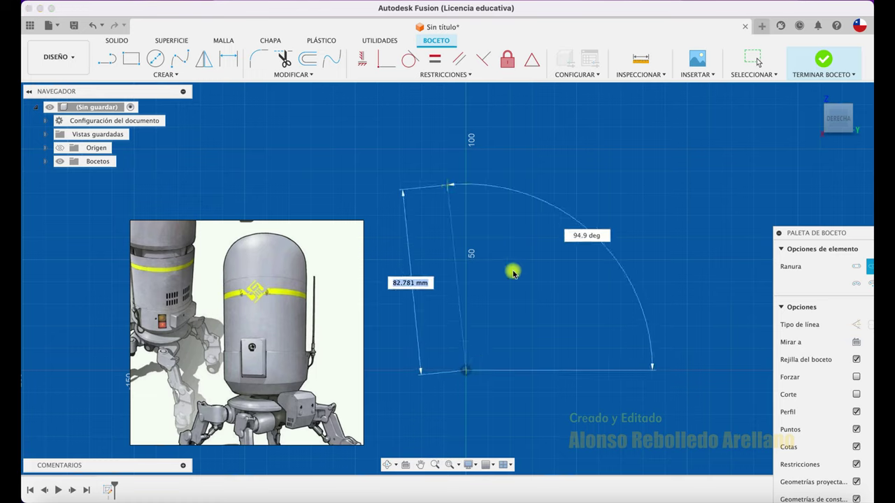
pyautogui.click(467, 124)
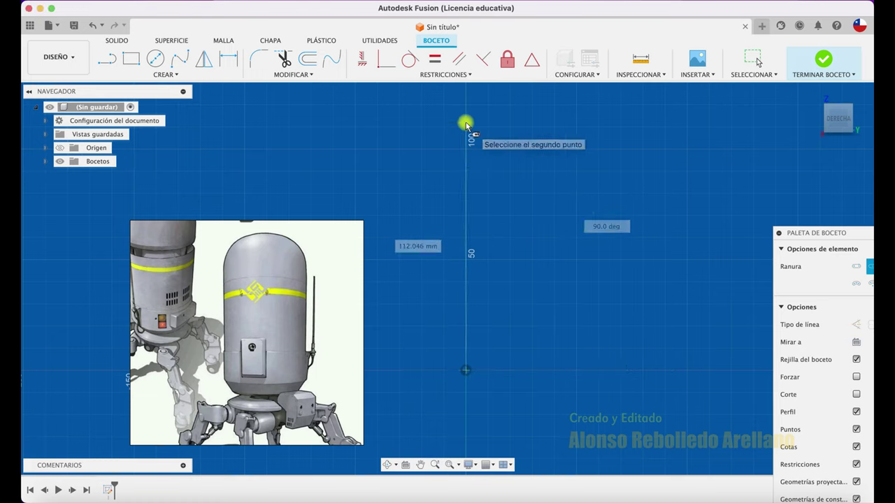
pyautogui.click(585, 212)
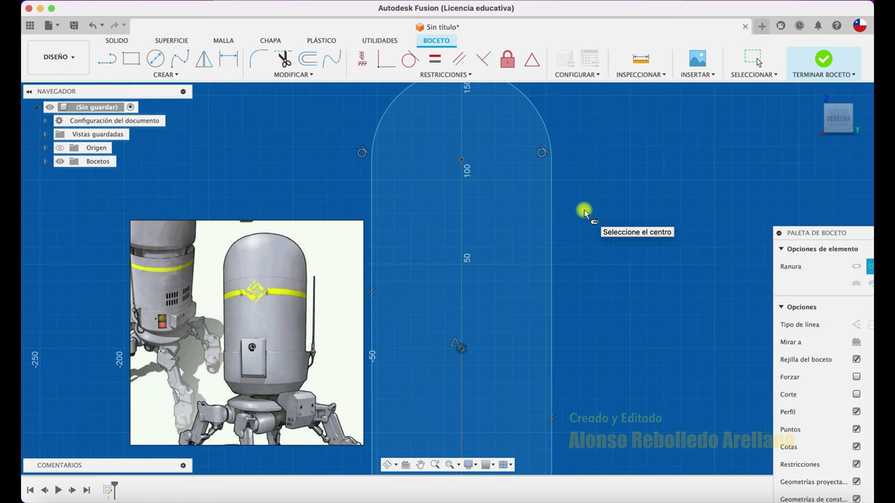
pyautogui.scroll(-2, 585, 212)
pyautogui.scroll(-2, 584, 213)
pyautogui.scroll(-1, 584, 213)
pyautogui.press('Escape')
# Step: Dimension the slot's top arc radius, keeping R53.336 after trying and undoing 70
pyautogui.moveTo(504, 272); pyautogui.dragTo(509, 266)
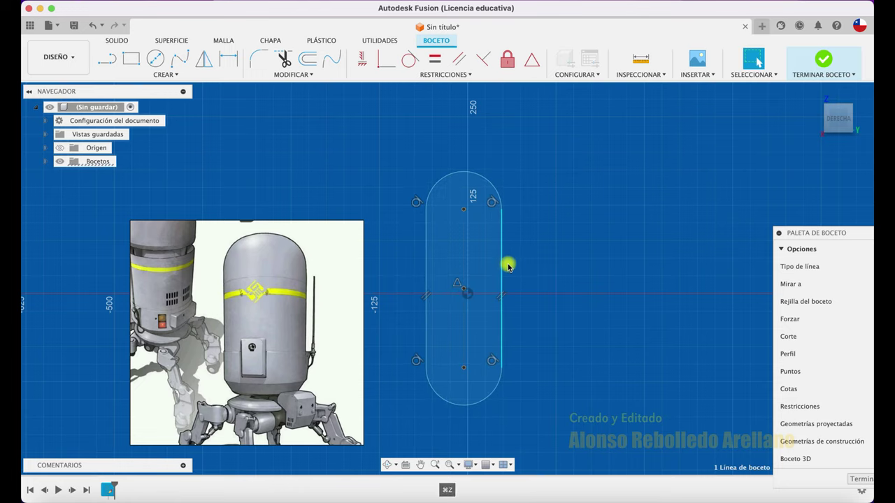
pyautogui.press('super+z')
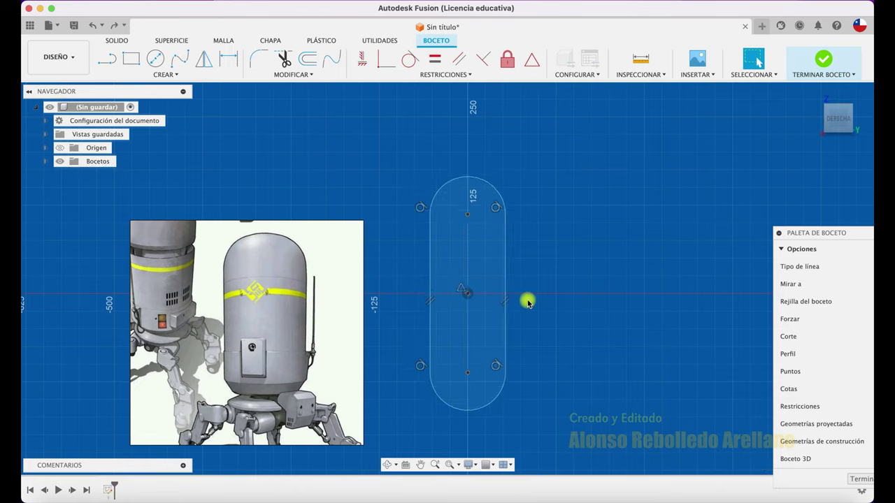
pyautogui.press('d')
pyautogui.click(485, 180)
pyautogui.click(529, 154)
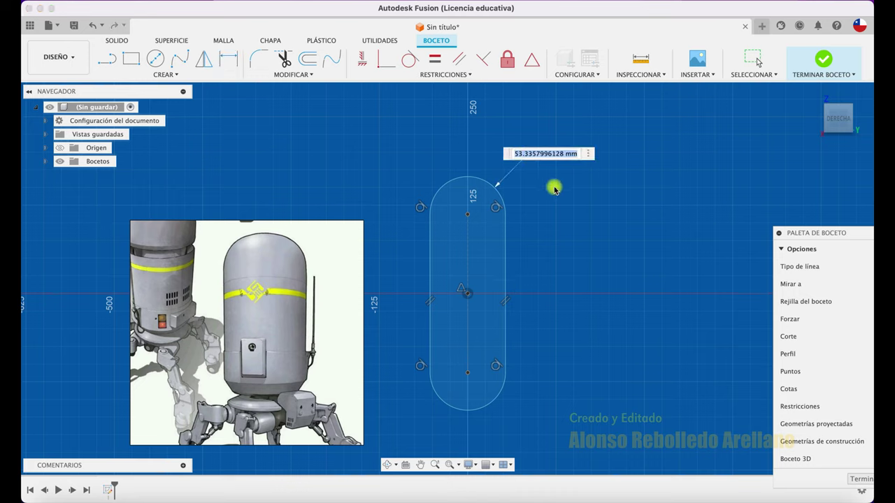
pyautogui.write('70')
pyautogui.press('Return')
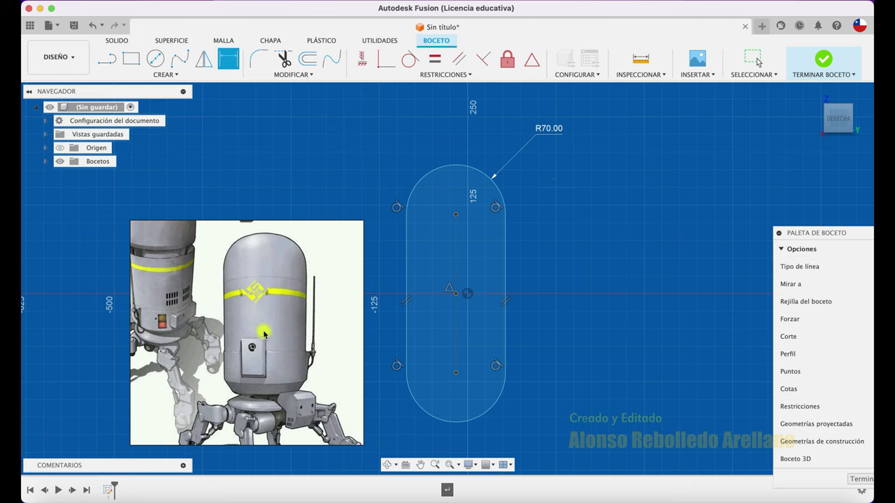
pyautogui.scroll(-2, 389, 256)
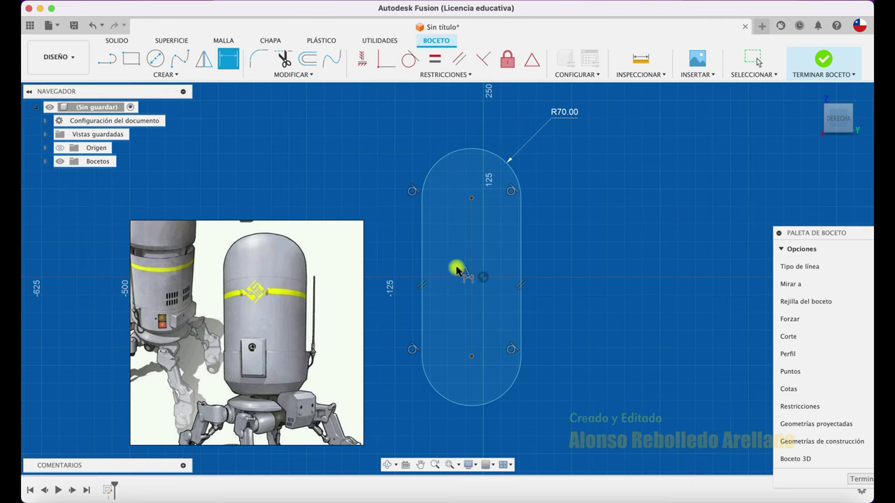
pyautogui.press('super+z')
pyautogui.press('super+z')
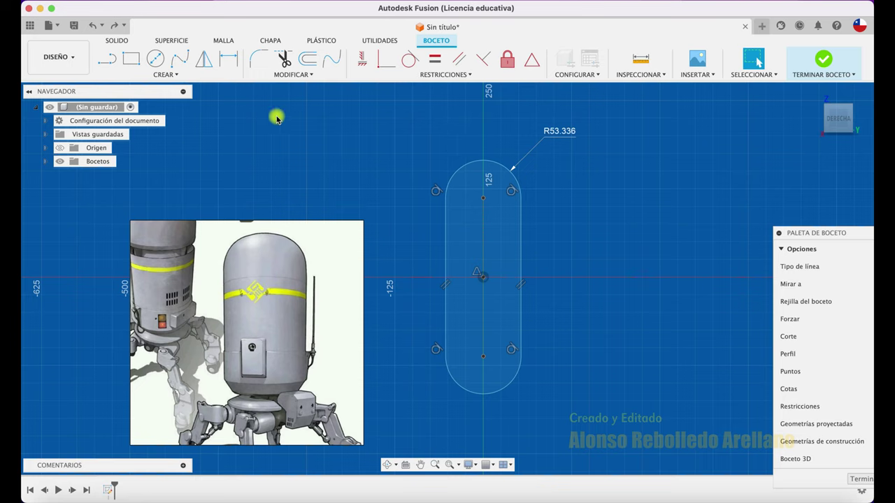
# Step: Draw a vertical line through the slot's centre, extending past both ends
pyautogui.click(107, 59)
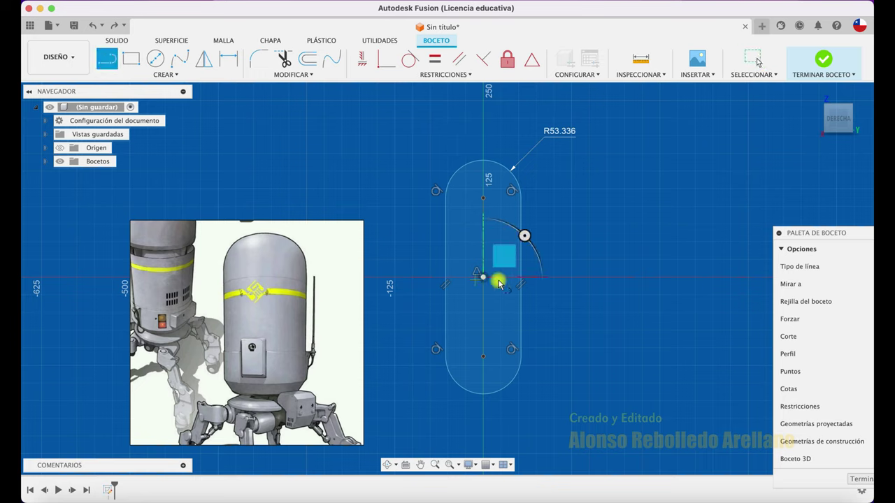
pyautogui.click(484, 131)
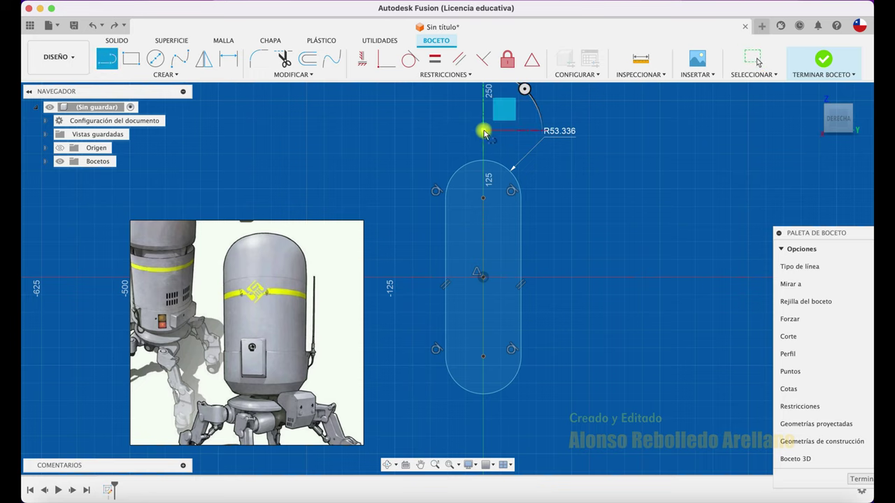
pyautogui.click(483, 425)
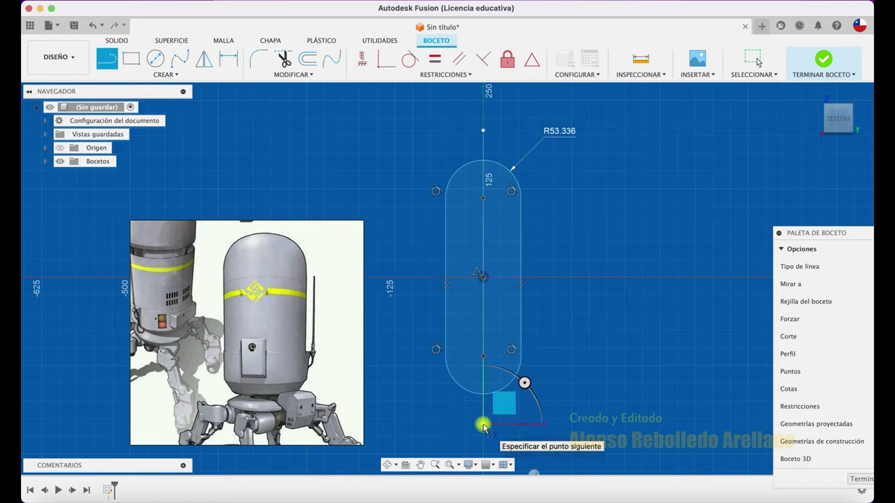
pyautogui.press('Escape')
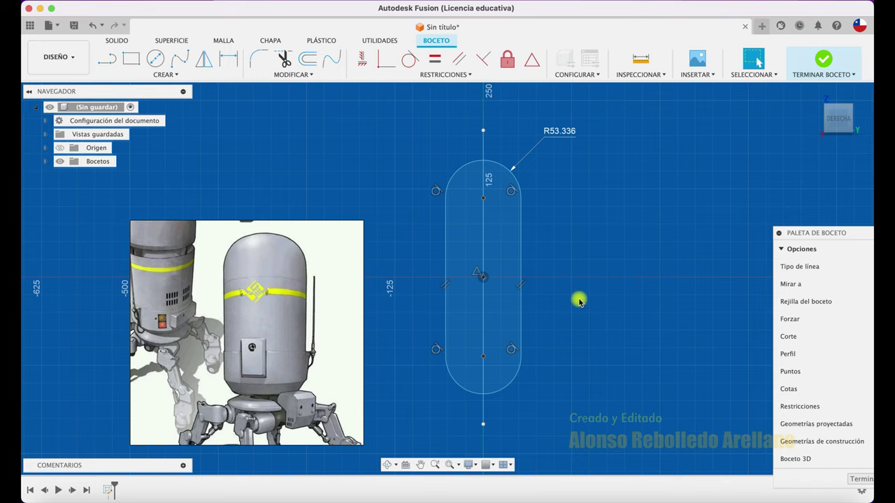
# Step: Trim the slot's upper-left arc, left line and lower-left arc, then finish the sketch
pyautogui.press('t')
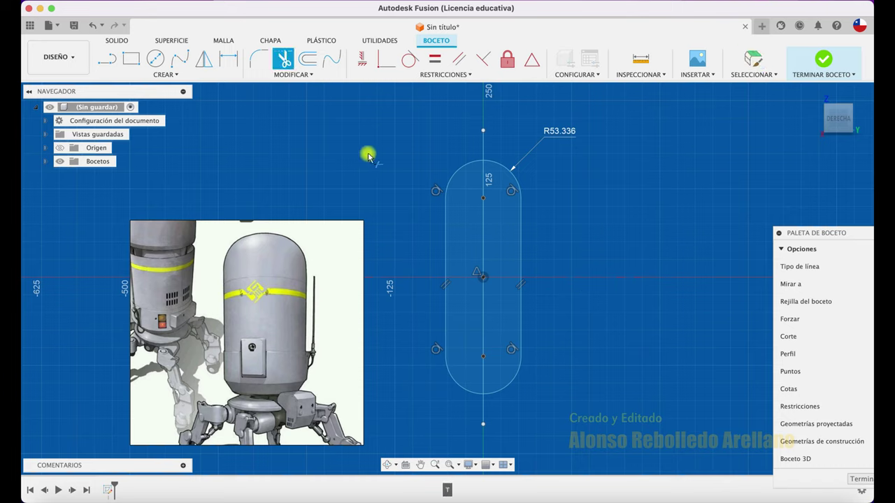
pyautogui.click(465, 165)
pyautogui.click(446, 227)
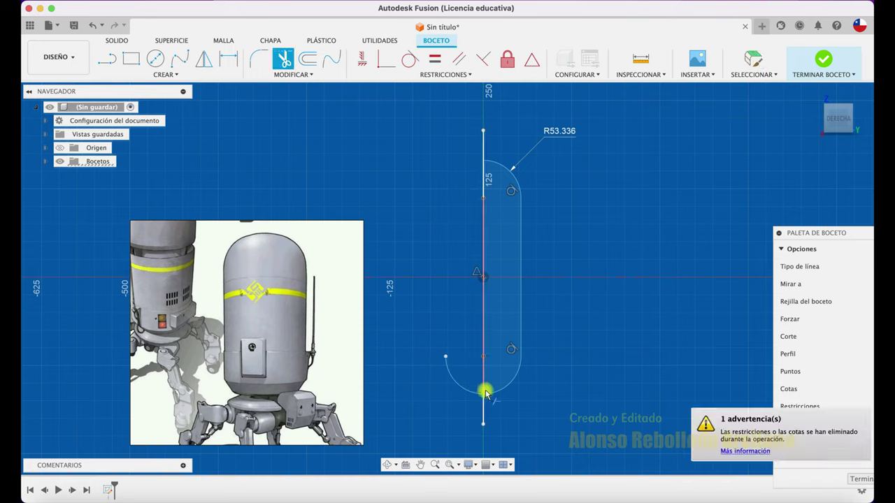
pyautogui.click(467, 387)
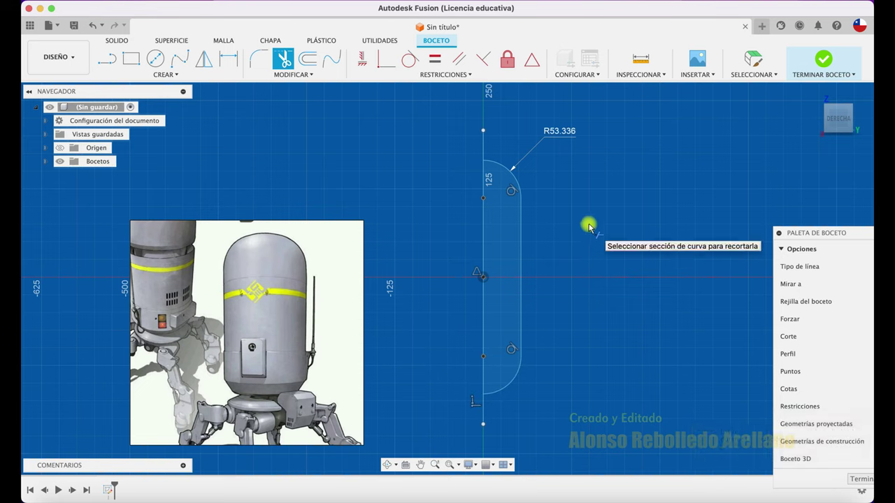
pyautogui.press('Escape')
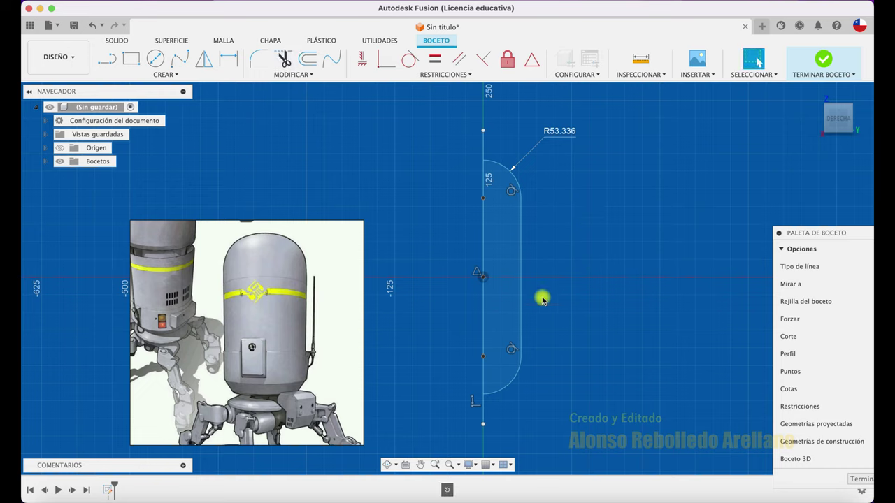
pyautogui.moveTo(521, 272)
pyautogui.mouseDown()
pyautogui.moveTo(577, 285)
pyautogui.moveTo(551, 278)
pyautogui.moveTo(549, 263)
pyautogui.mouseUp()
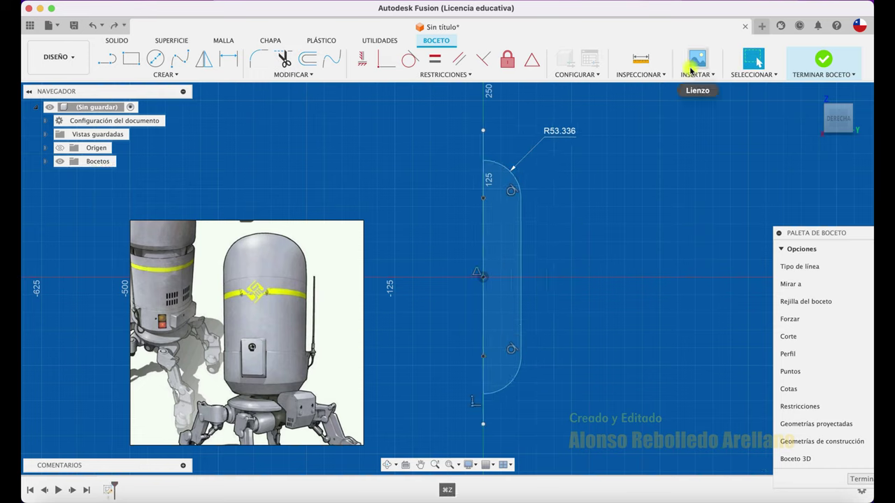
pyautogui.click(824, 60)
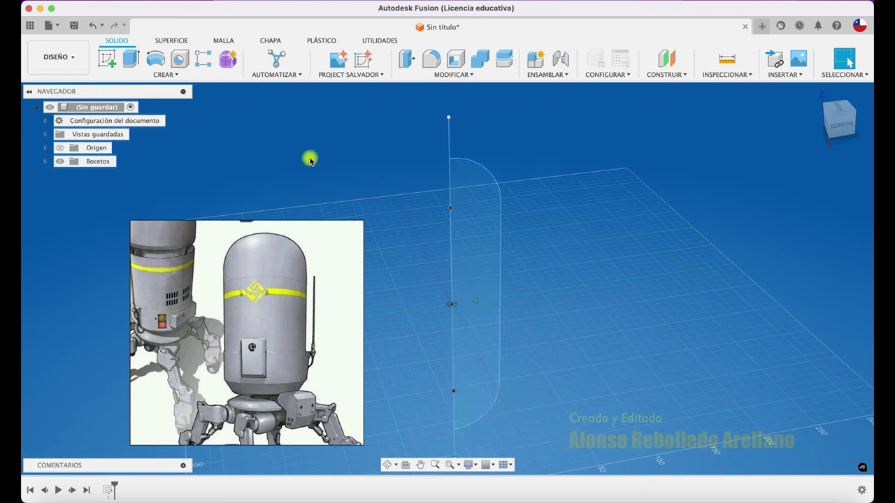
# Step: Revolve the half-capsule profile 360° about the vertical centre line into a new body
pyautogui.click(162, 65)
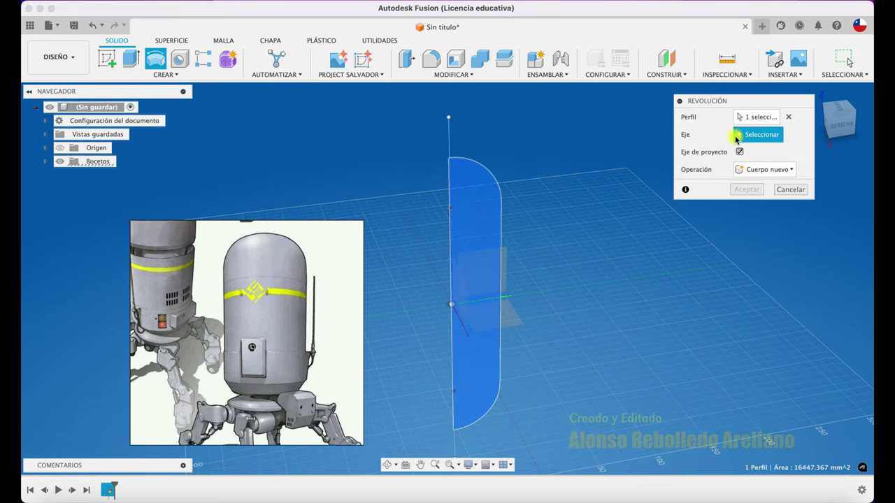
pyautogui.click(451, 143)
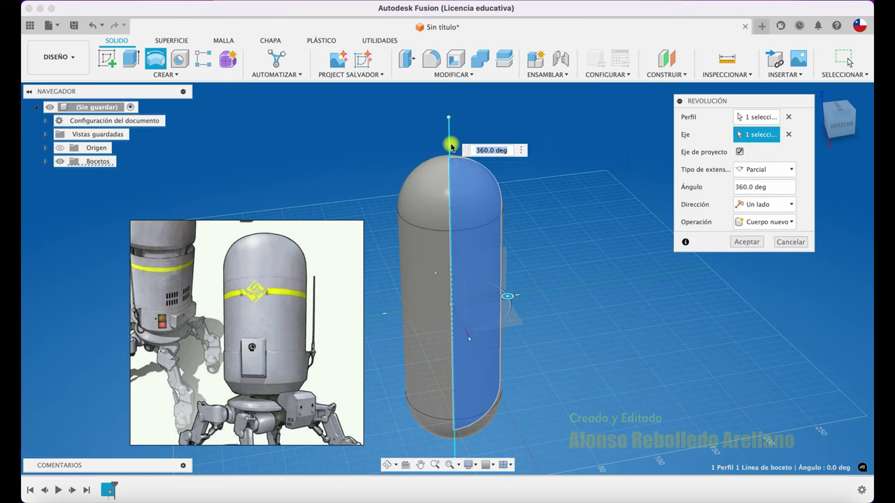
pyautogui.click(741, 242)
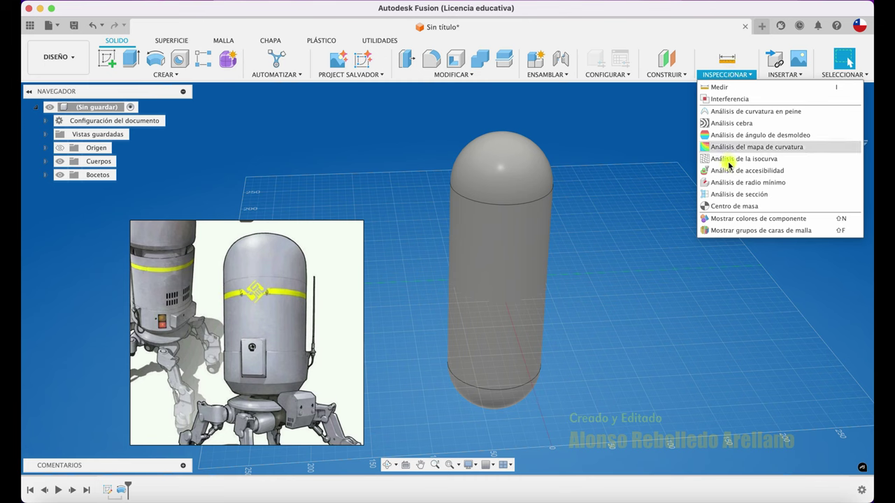
# Step: Turn on component colours so the capsule appears purple, and zoom out to view it
pyautogui.click(742, 218)
pyautogui.keyDown('shift'); pyautogui.scroll(-5, 587, 209); pyautogui.keyUp('shift')
pyautogui.keyDown('shift'); pyautogui.scroll(-3, 587, 208); pyautogui.keyUp('shift')
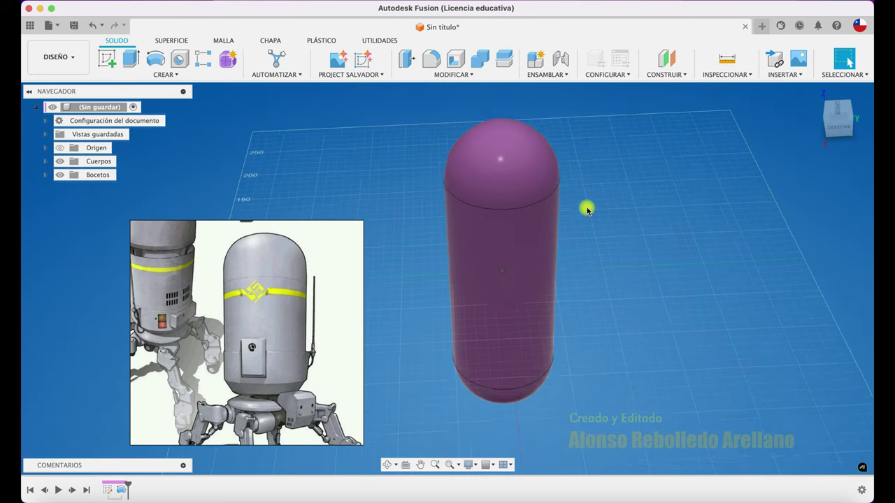
pyautogui.keyDown('shift'); pyautogui.scroll(-3, 587, 208); pyautogui.keyUp('shift')
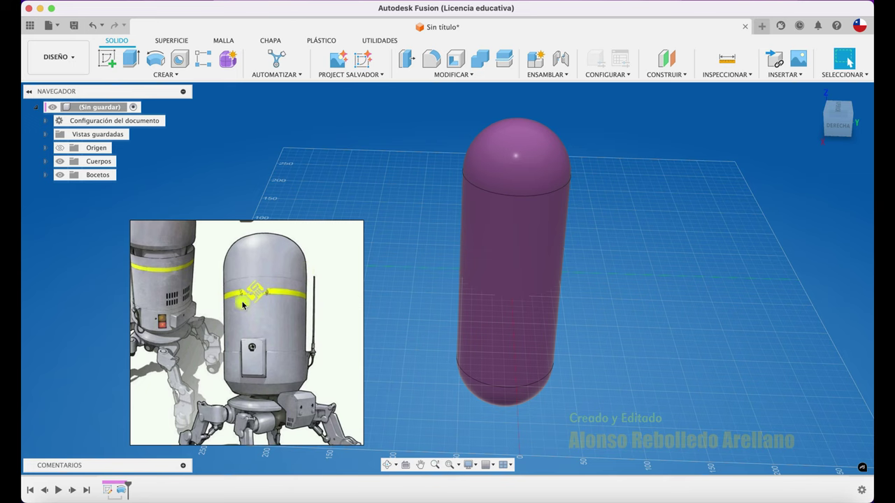
pyautogui.keyDown('shift'); pyautogui.scroll(-3, 394, 277); pyautogui.keyUp('shift')
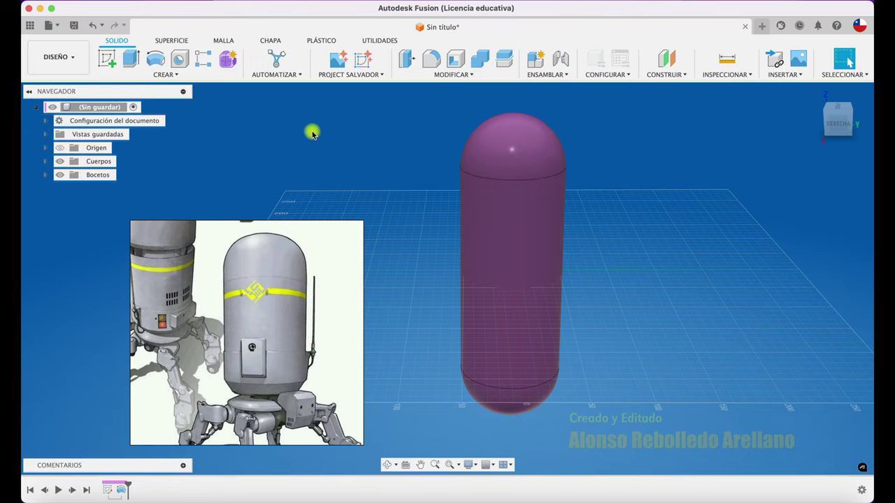
# Step: Begin saving the untitled design and name it TEST
pyautogui.click(74, 26)
pyautogui.click(295, 174)
pyautogui.moveTo(295, 174); pyautogui.dragTo(229, 174)
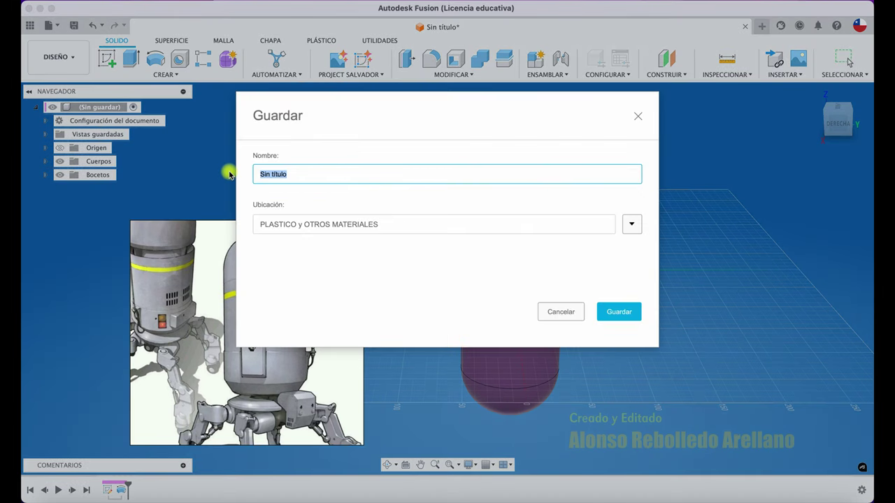
pyautogui.write('TEST')
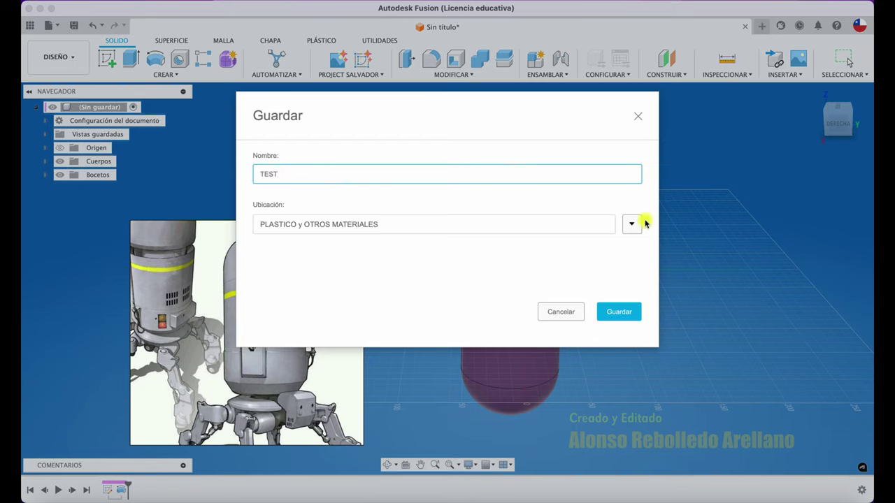
# Step: Create a ROBOT folder in the PLASTICO y OTROS MATERIALES project and save TEST there
pyautogui.click(633, 226)
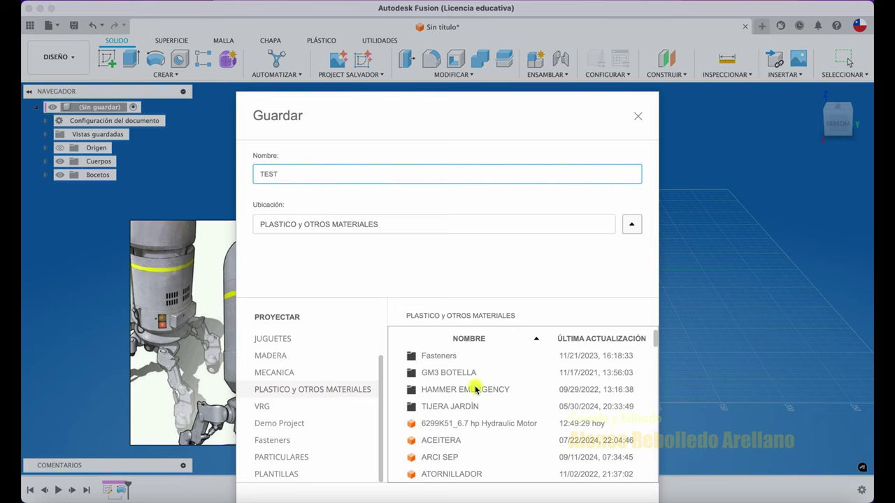
pyautogui.scroll(-5, 476, 387)
pyautogui.scroll(-2, 475, 387)
pyautogui.moveTo(472, 111); pyautogui.dragTo(448, 19)
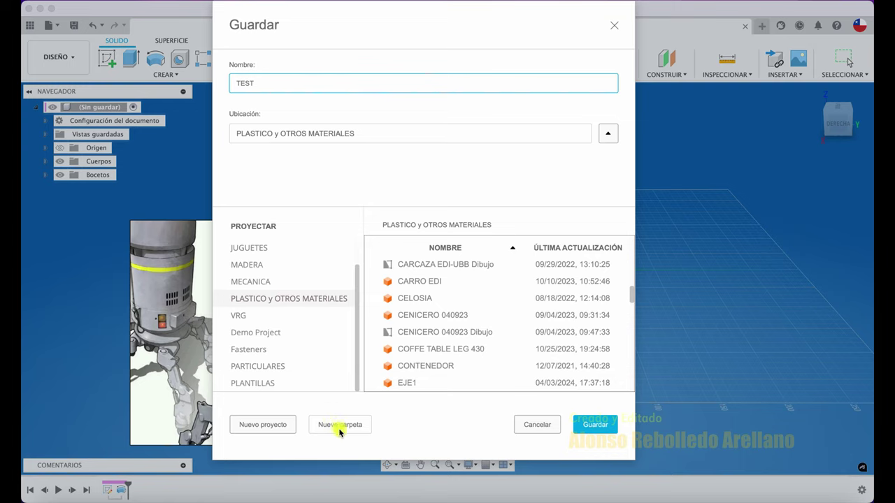
pyautogui.click(340, 428)
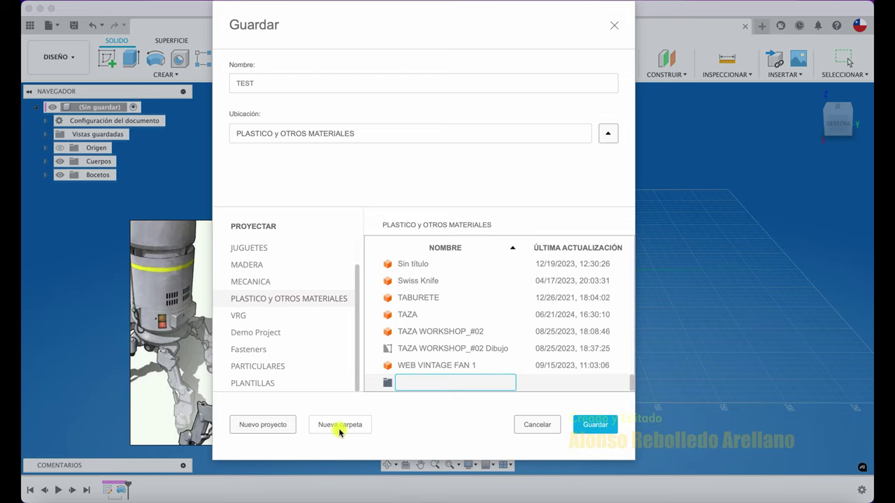
pyautogui.write('ROBOT')
pyautogui.click(591, 424)
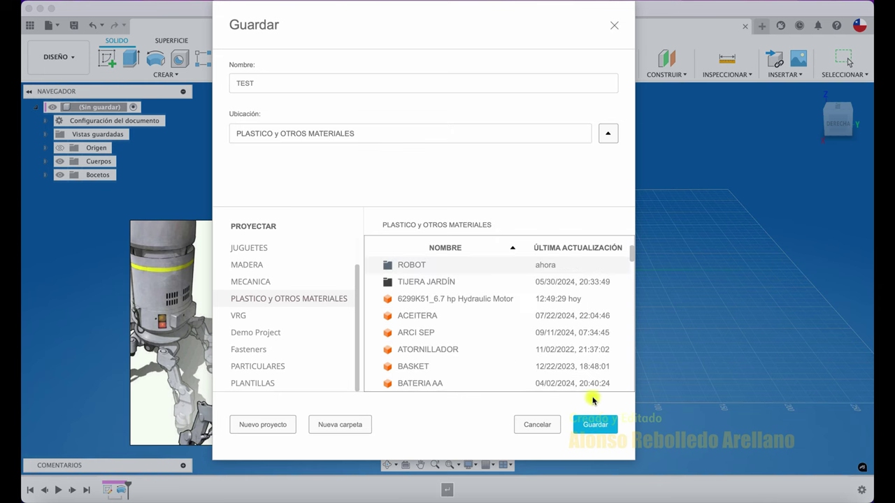
pyautogui.click(591, 425)
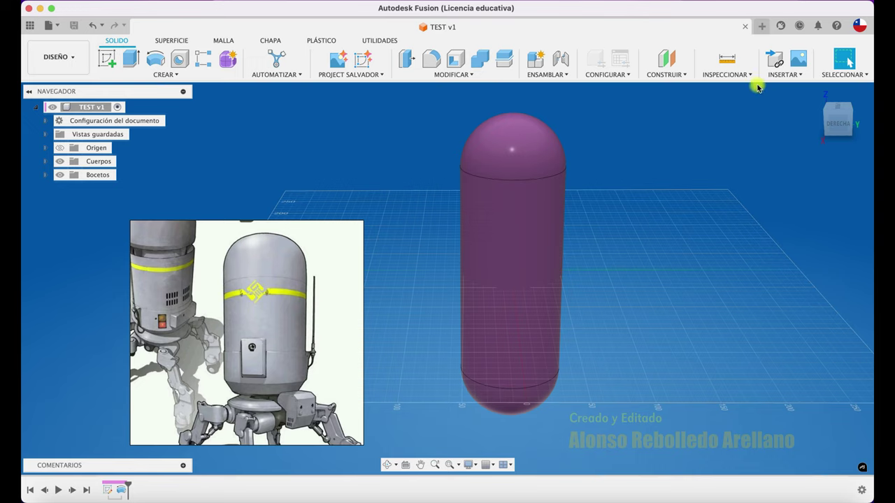
# Step: Select body Cuerpo1 under Cuerpos and open the McMaster-Carr catalog from the Insert menu
pyautogui.click(46, 162)
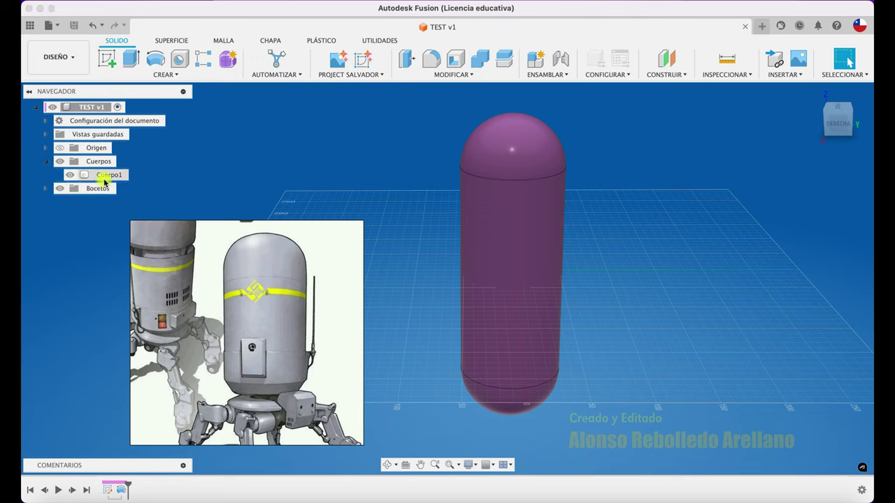
pyautogui.click(109, 177)
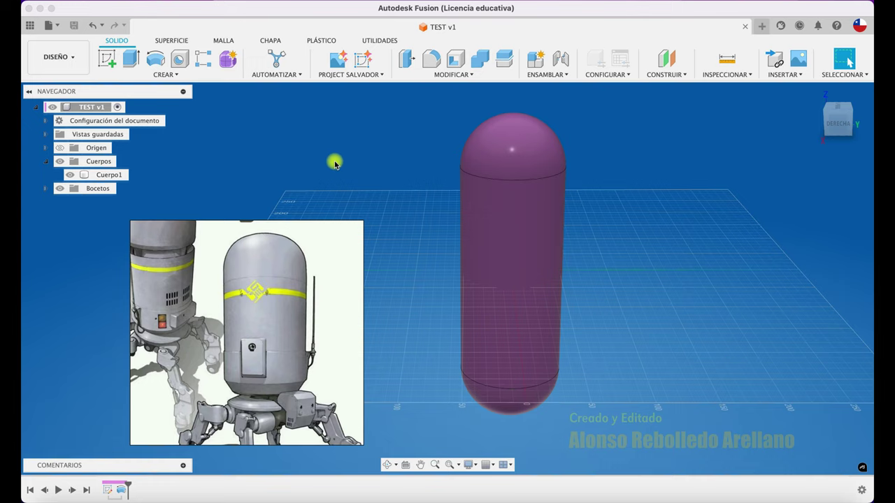
pyautogui.click(781, 77)
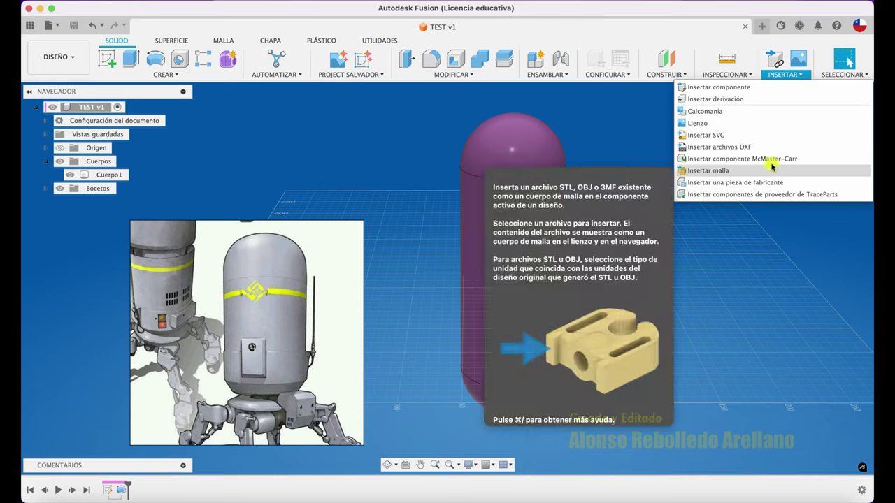
pyautogui.click(755, 159)
# Step: Move the catalog window and open the Motors category under Power Transmission
pyautogui.moveTo(485, 160); pyautogui.dragTo(656, 88)
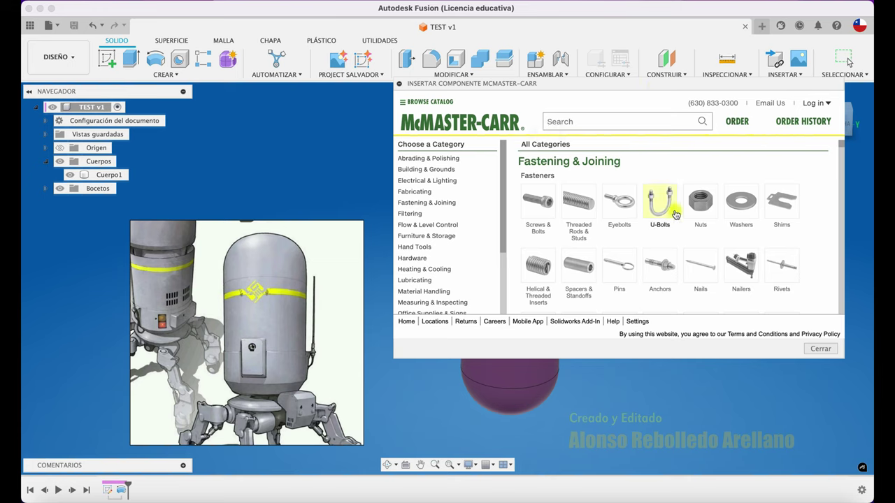
pyautogui.scroll(-2, 673, 210)
pyautogui.scroll(-3, 675, 214)
pyautogui.scroll(-3, 674, 214)
pyautogui.scroll(-3, 675, 214)
pyautogui.scroll(-3, 675, 213)
pyautogui.scroll(-2, 675, 213)
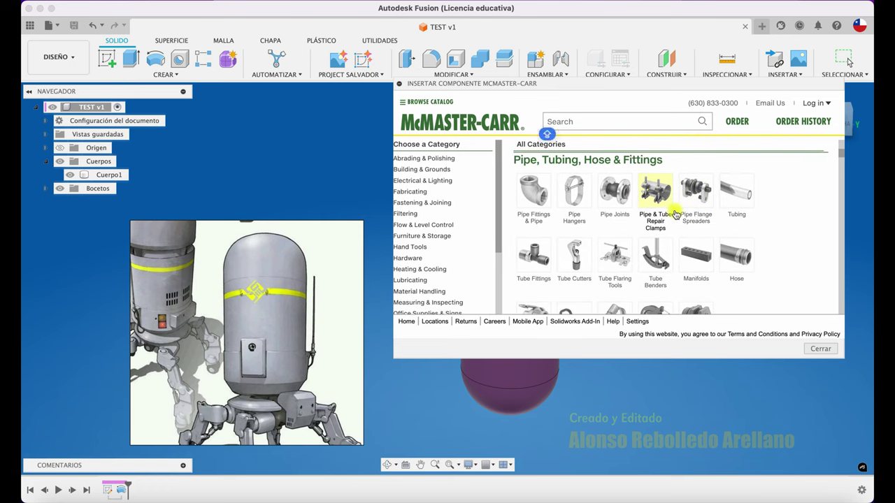
pyautogui.scroll(-1, 675, 213)
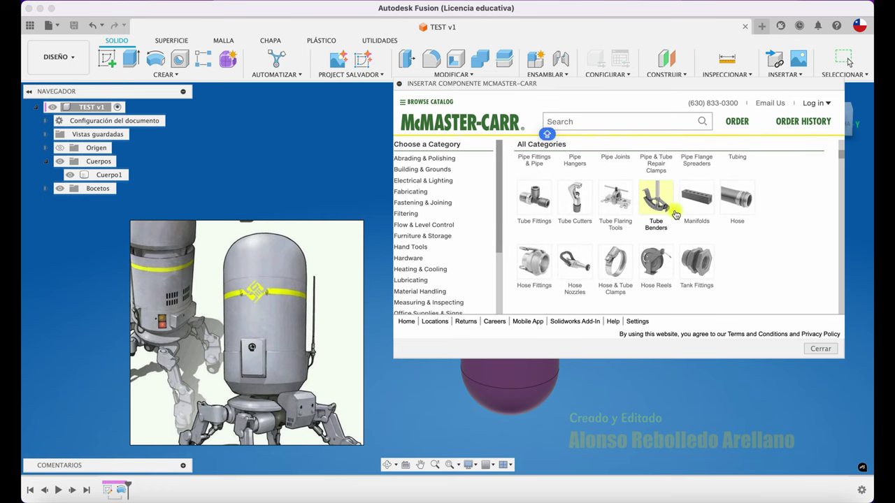
pyautogui.scroll(-3, 675, 213)
pyautogui.scroll(-2, 675, 213)
pyautogui.scroll(-1, 675, 213)
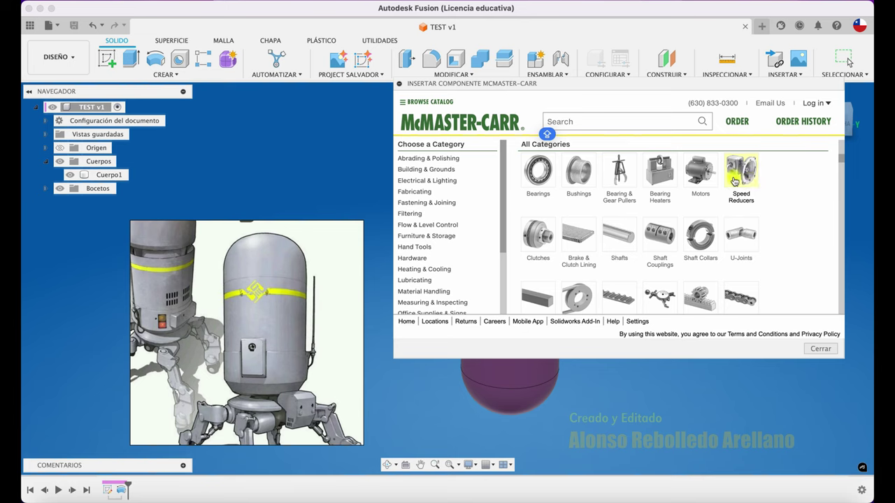
pyautogui.click(701, 168)
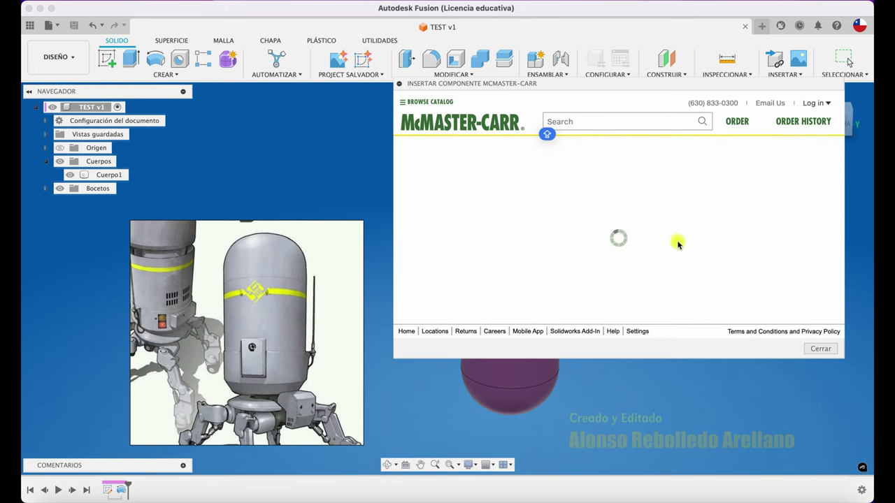
# Step: Open Hydraulic Motors and browse the table of models 6299K51 to 6299K56
pyautogui.scroll(-1, 681, 251)
pyautogui.scroll(-3, 675, 251)
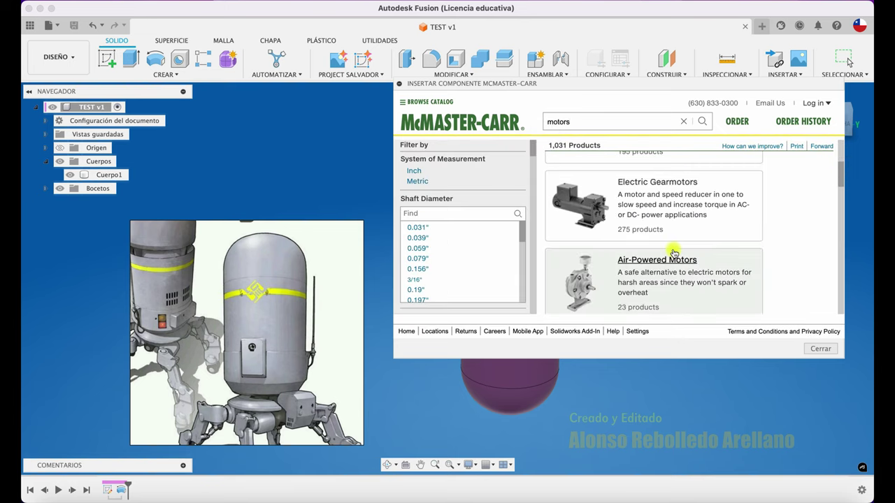
pyautogui.scroll(-3, 675, 252)
pyautogui.scroll(-1, 673, 252)
pyautogui.scroll(-1, 675, 251)
pyautogui.scroll(1, 675, 253)
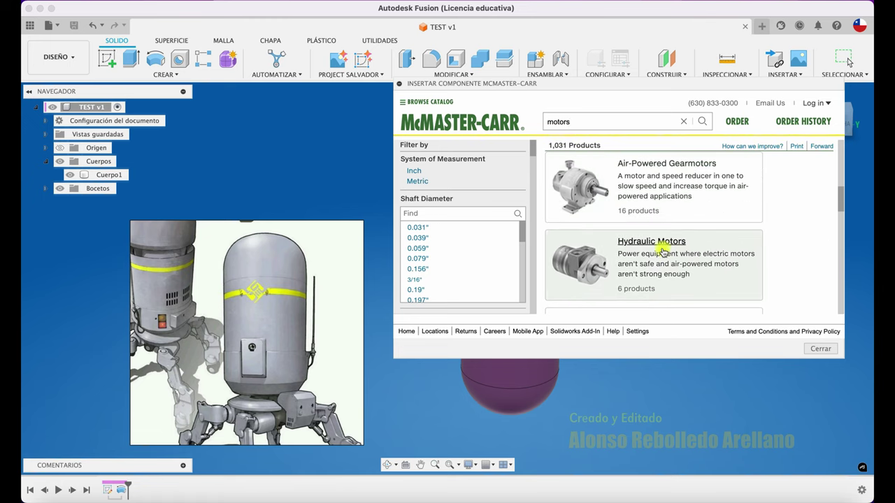
pyautogui.scroll(-1, 633, 241)
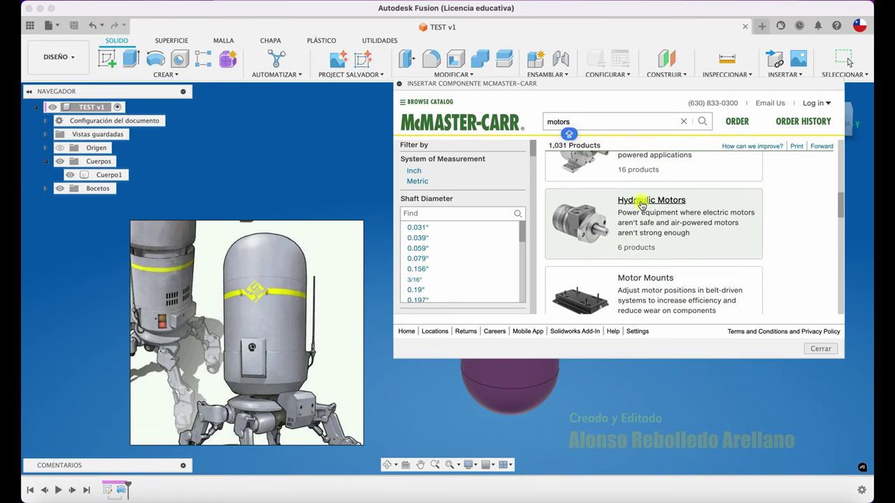
pyautogui.click(642, 202)
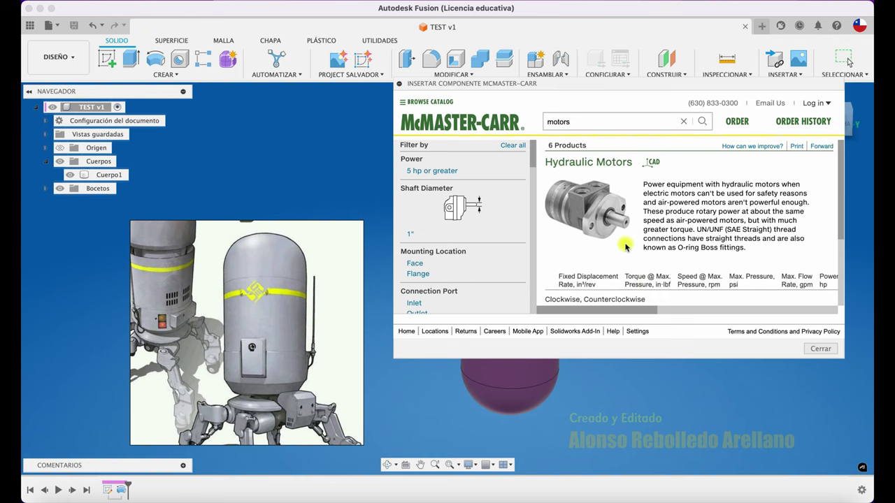
pyautogui.scroll(-2, 632, 231)
pyautogui.hscroll(2, 633, 231)
pyautogui.scroll(-1, 626, 246)
pyautogui.scroll(-1, 627, 246)
pyautogui.hscroll(1, 622, 247)
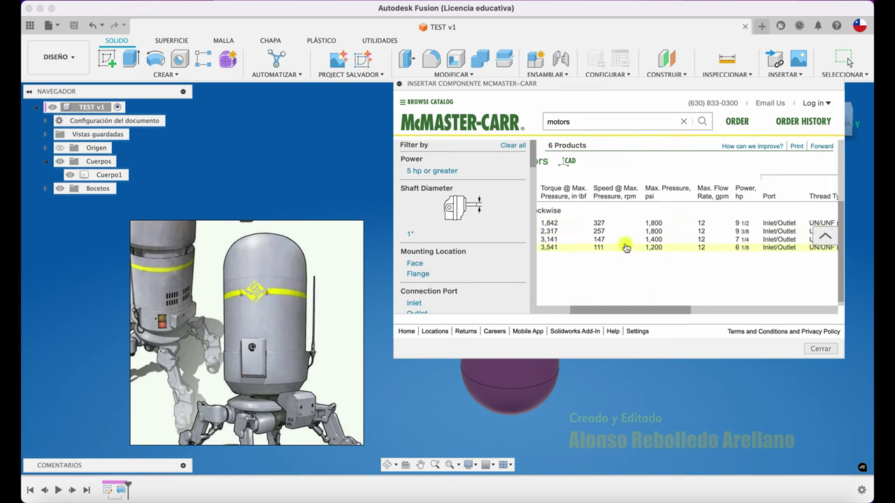
pyautogui.hscroll(1, 621, 247)
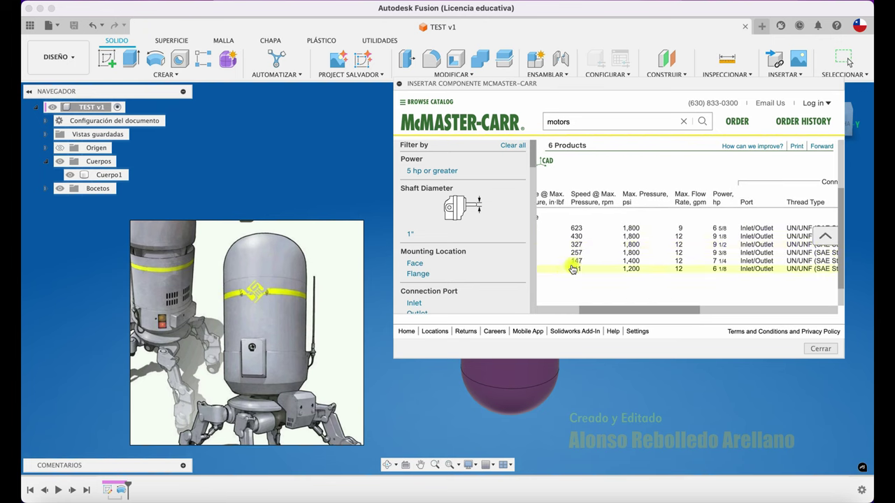
pyautogui.hscroll(1, 648, 273)
pyautogui.hscroll(1, 650, 274)
pyautogui.scroll(1, 650, 274)
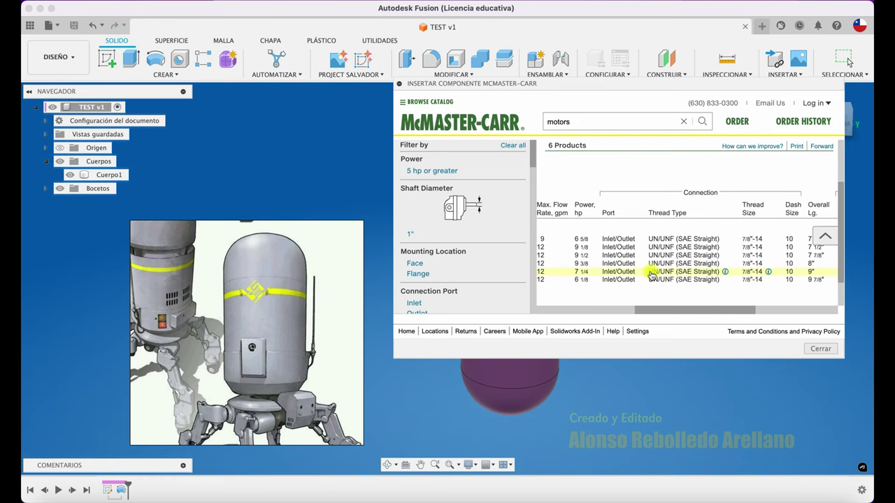
pyautogui.hscroll(1, 640, 269)
pyautogui.hscroll(1, 636, 265)
pyautogui.scroll(-1, 636, 266)
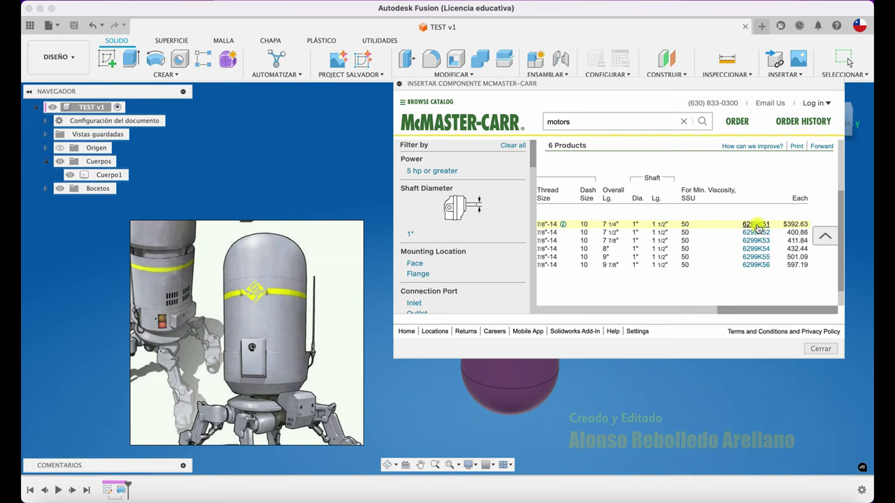
# Step: Open motor 6299K51's details and choose the 3-D STEP CAD format
pyautogui.click(757, 228)
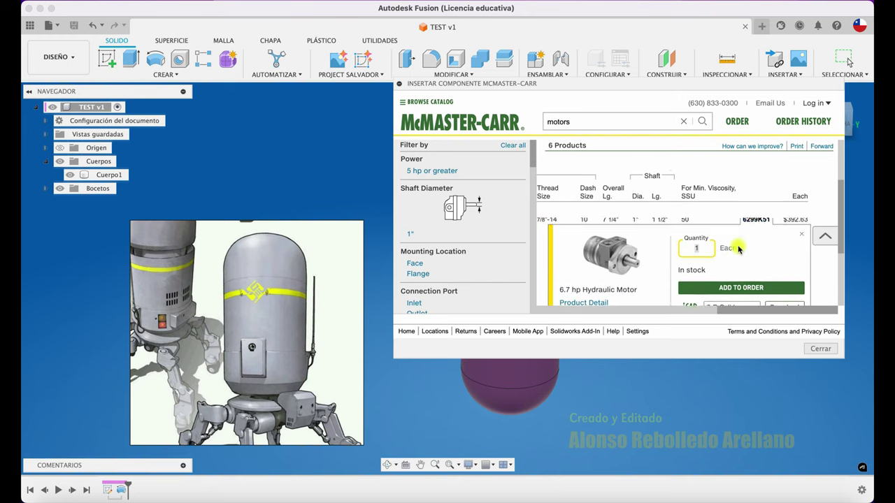
pyautogui.scroll(-1, 738, 249)
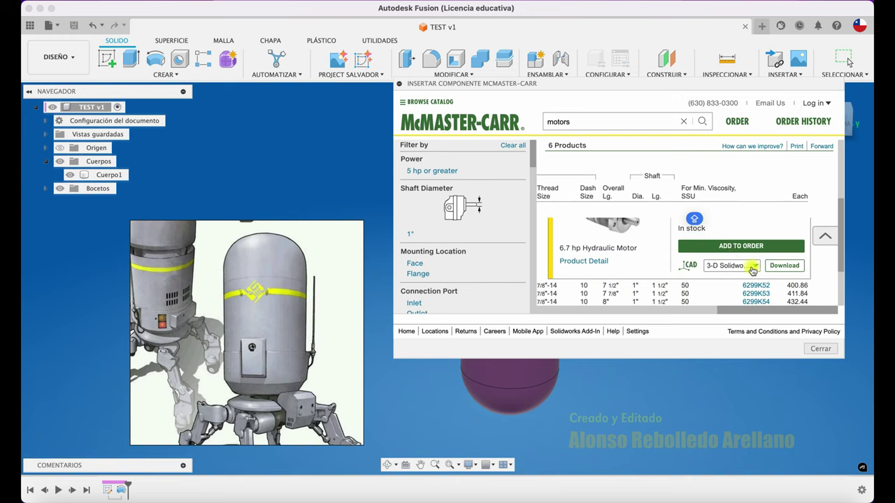
pyautogui.scroll(-1, 752, 269)
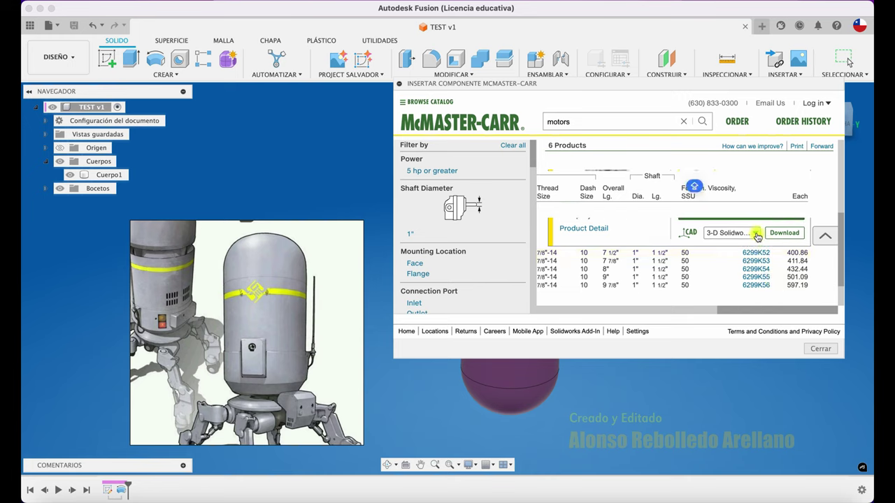
pyautogui.click(757, 237)
pyautogui.scroll(-1, 746, 272)
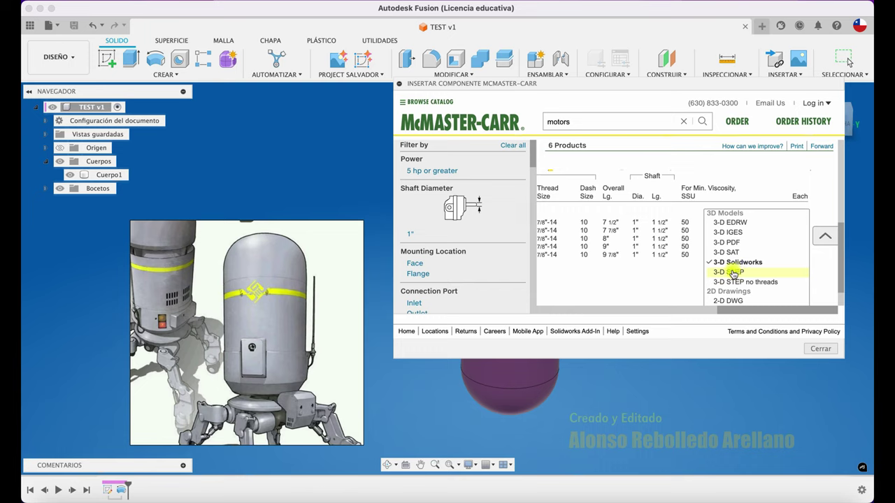
pyautogui.click(732, 273)
# Step: Download the 6299K51 3-D STEP model and close the McMaster-Carr catalog
pyautogui.scroll(-1, 731, 276)
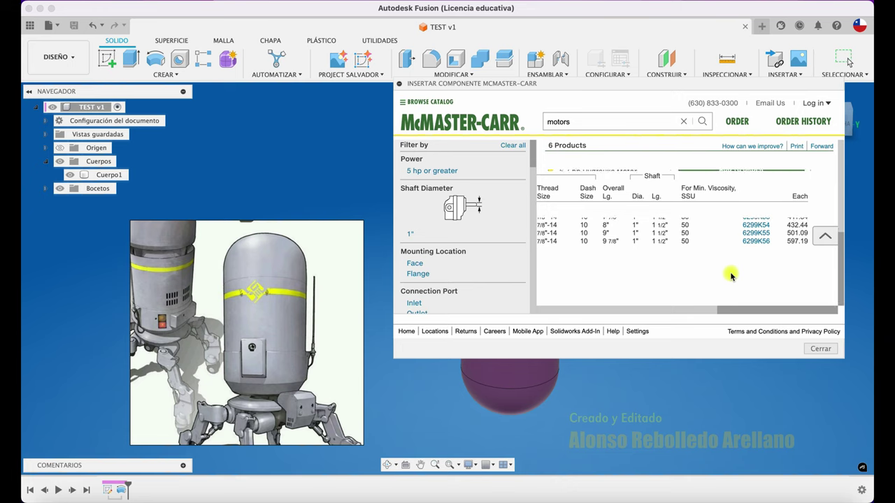
pyautogui.scroll(3, 730, 276)
pyautogui.scroll(-1, 741, 273)
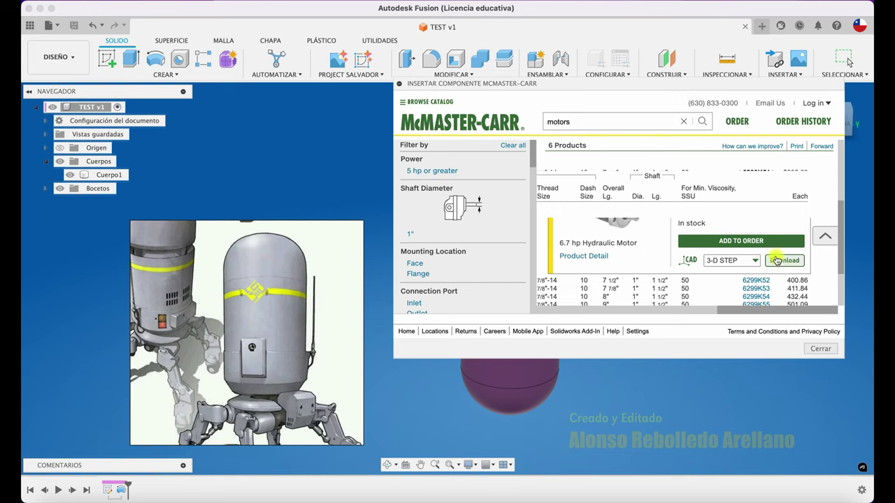
pyautogui.scroll(-1, 779, 259)
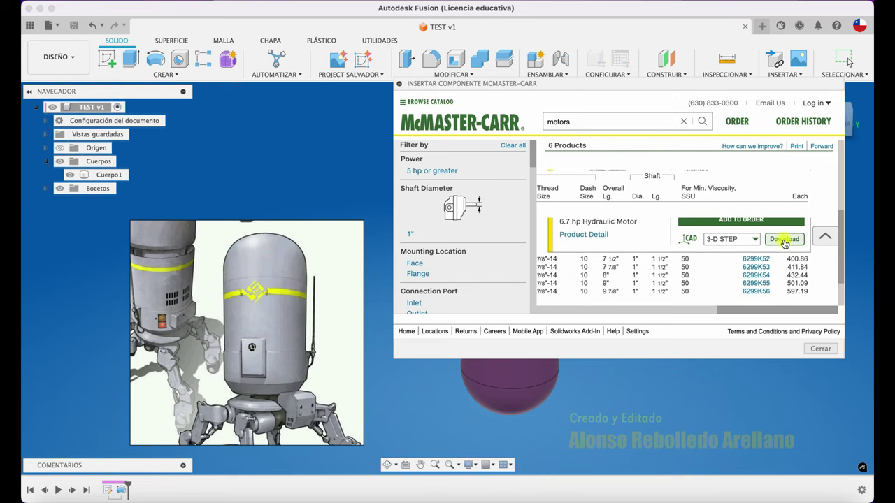
pyautogui.click(784, 239)
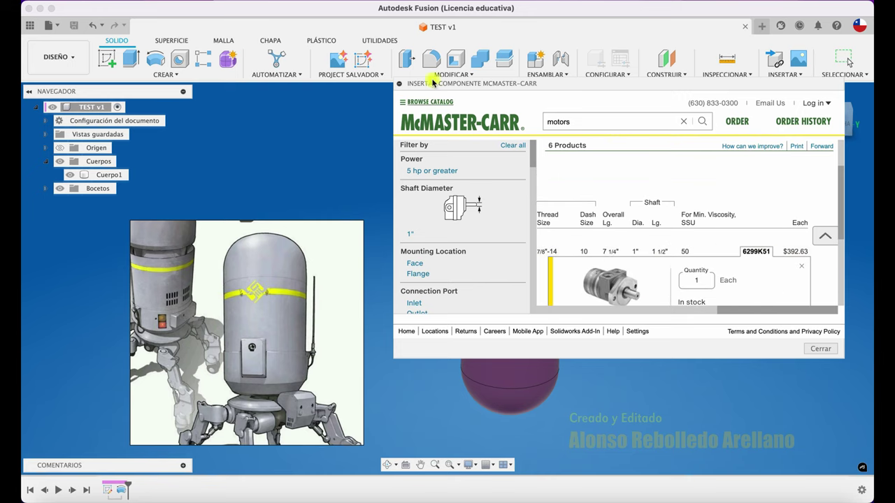
pyautogui.click(822, 348)
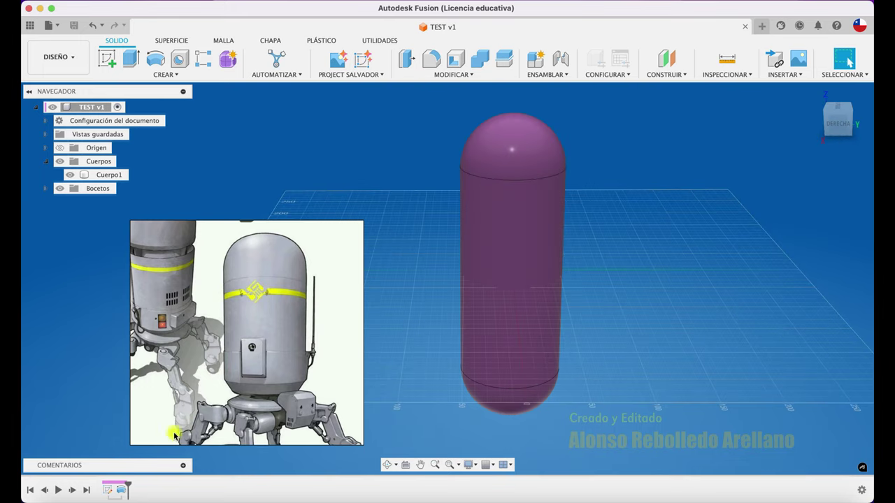
pyautogui.click(83, 488)
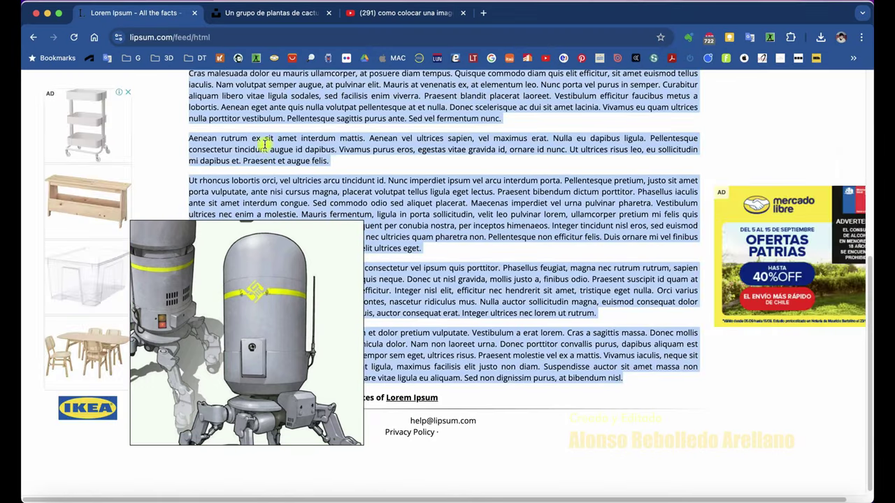
# Step: In a new Chrome tab, search for McMaster and open the McMaster-Carr website
pyautogui.click(490, 13)
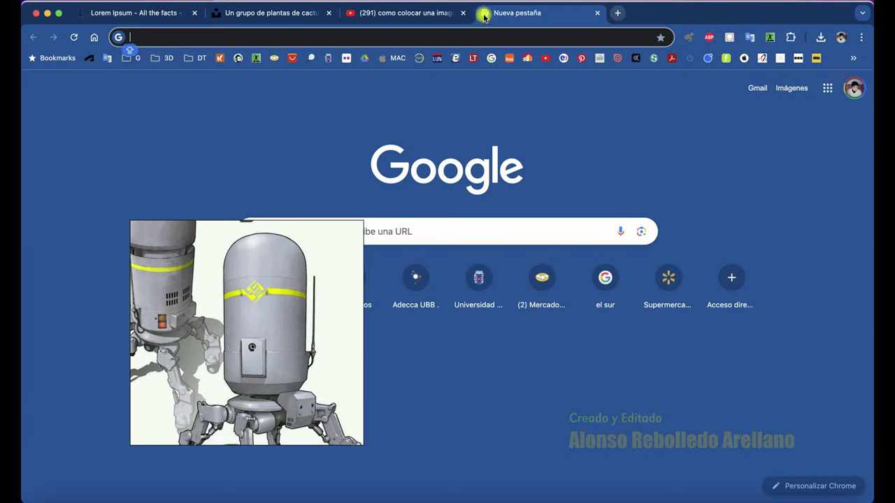
pyautogui.write('MCMASRE')
pyautogui.press('BackSpace')
pyautogui.press('BackSpace')
pyautogui.press('BackSpace')
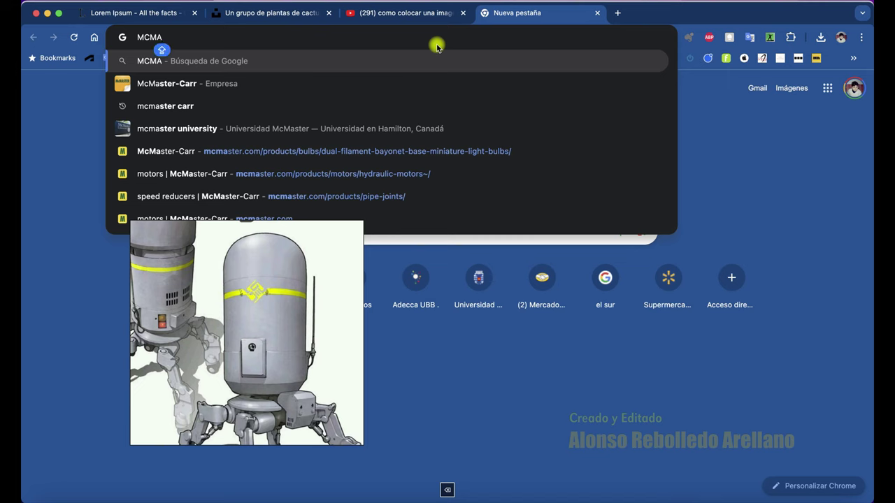
pyautogui.click(388, 81)
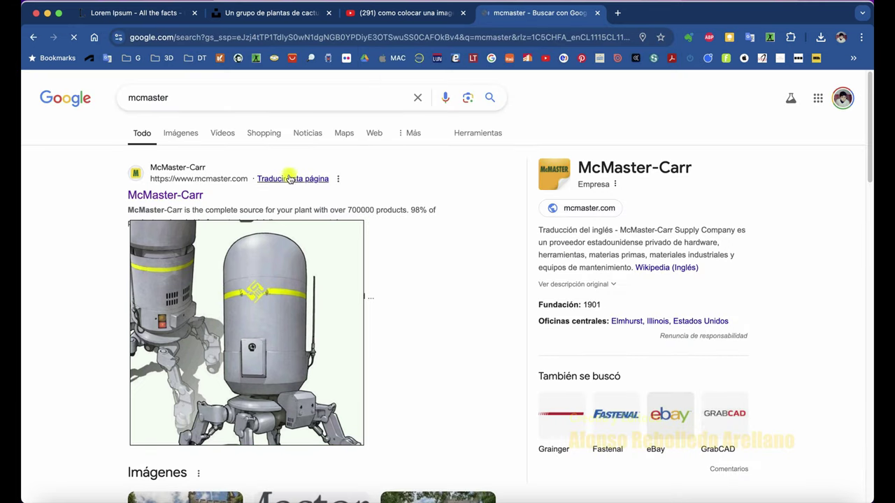
pyautogui.click(170, 196)
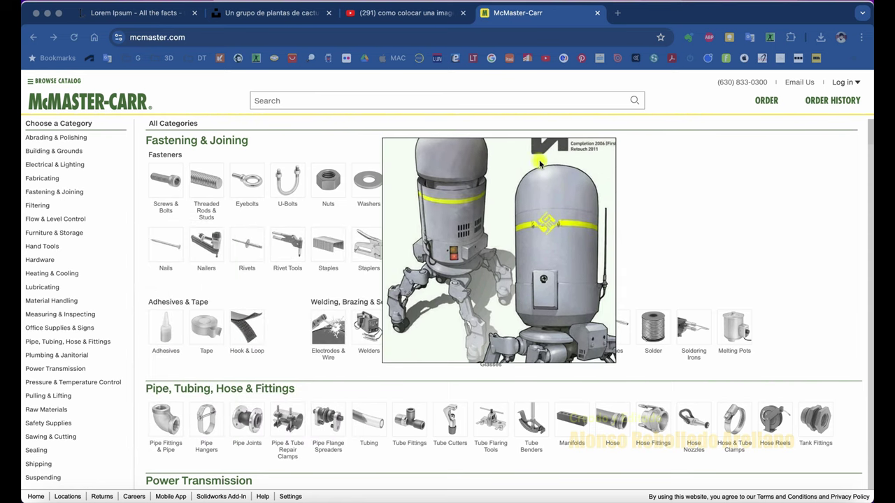
pyautogui.rightClick(506, 134)
# Step: Close the stray page menu and open the Motors category under Power Transmission on McMaster-Carr
pyautogui.click(504, 120)
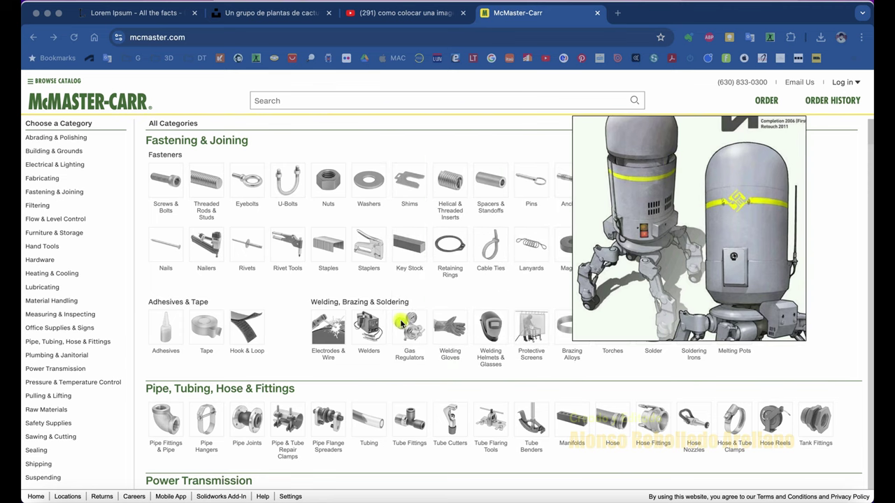
pyautogui.scroll(-1, 402, 323)
pyautogui.scroll(-1, 402, 323)
pyautogui.scroll(-1, 402, 323)
pyautogui.scroll(-1, 402, 323)
pyautogui.scroll(-2, 402, 323)
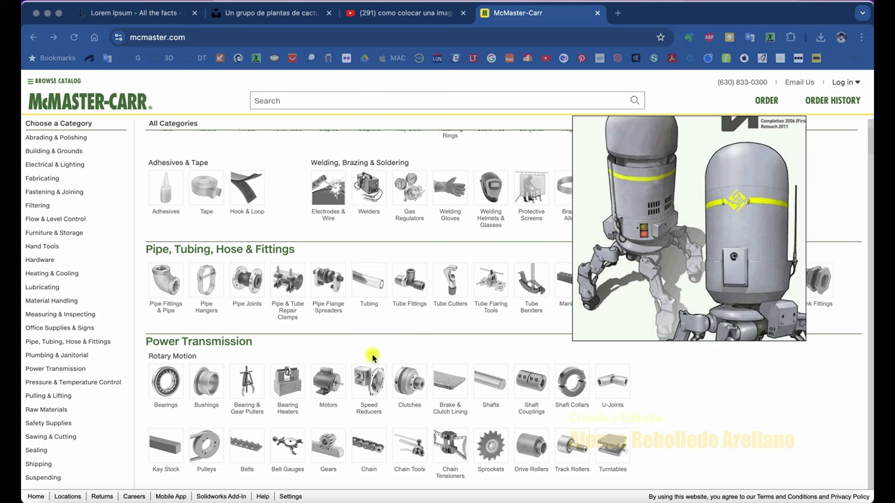
pyautogui.click(330, 385)
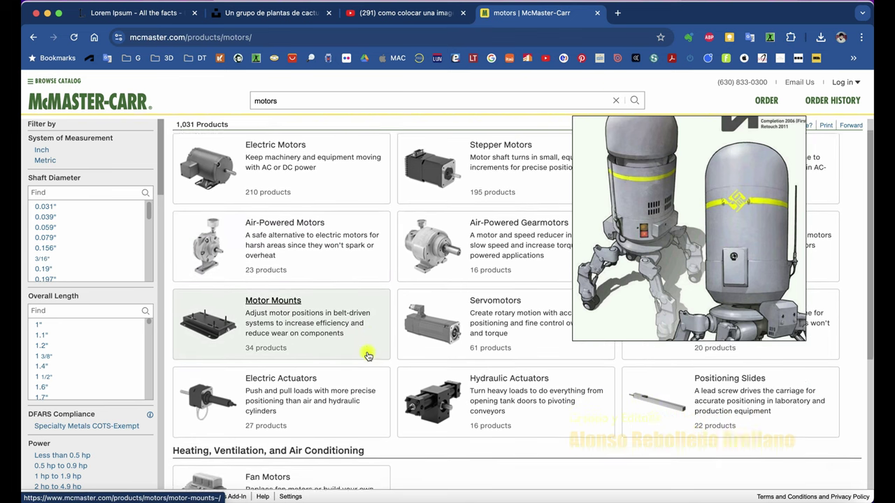
# Step: Open the Air-Powered Gearmotors page and scroll to its Face Mount/Base Mount table
pyautogui.scroll(-5, 368, 356)
pyautogui.scroll(4, 368, 356)
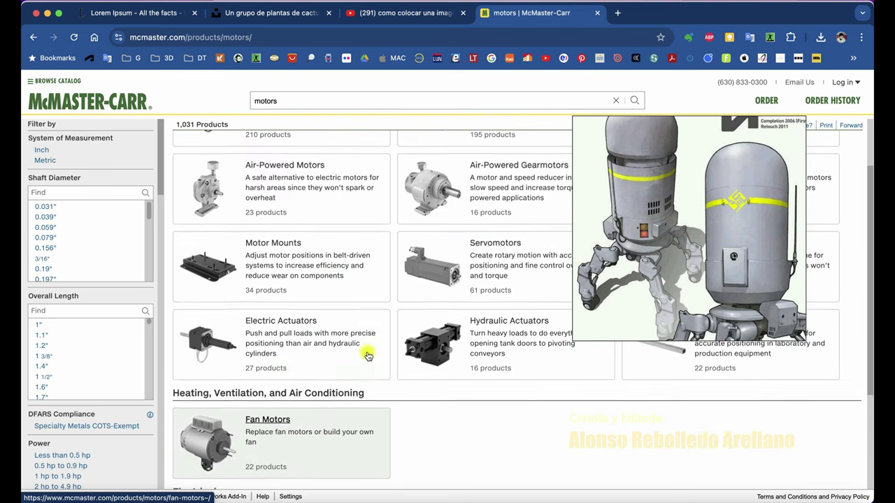
pyautogui.scroll(1, 388, 322)
pyautogui.scroll(1, 388, 321)
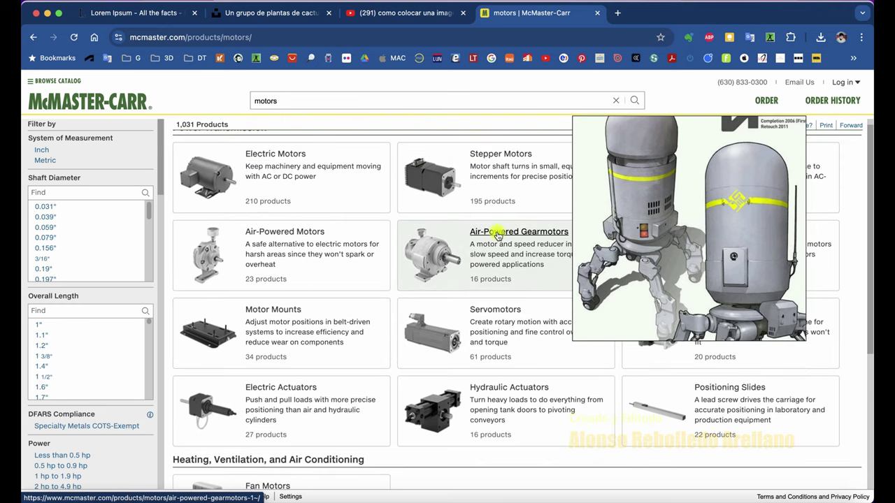
pyautogui.click(498, 236)
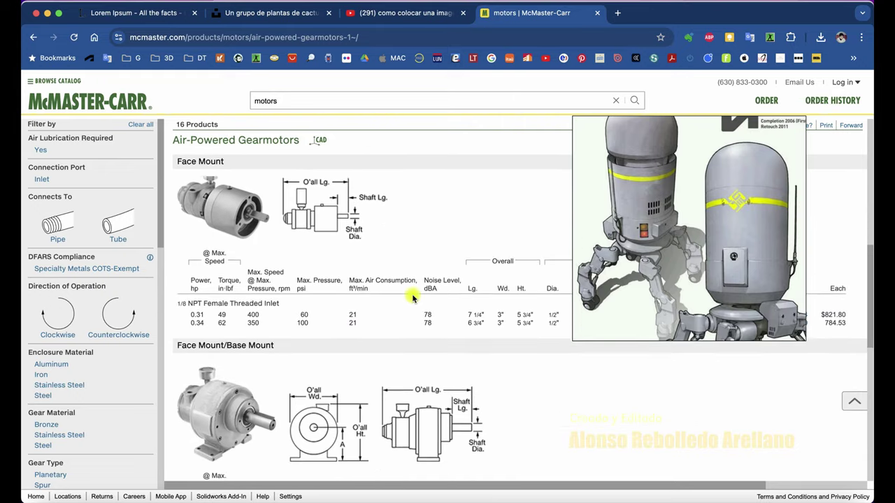
pyautogui.scroll(-5, 340, 355)
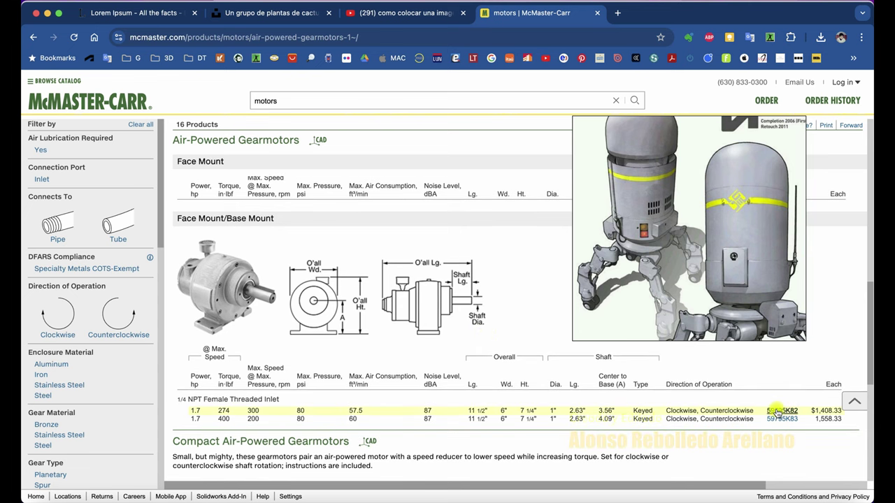
# Step: Download gearmotor 59795K82 as a 3-D STEP file, verify the 3.3 MB download, and return to Fusion
pyautogui.click(780, 412)
pyautogui.scroll(-2, 700, 403)
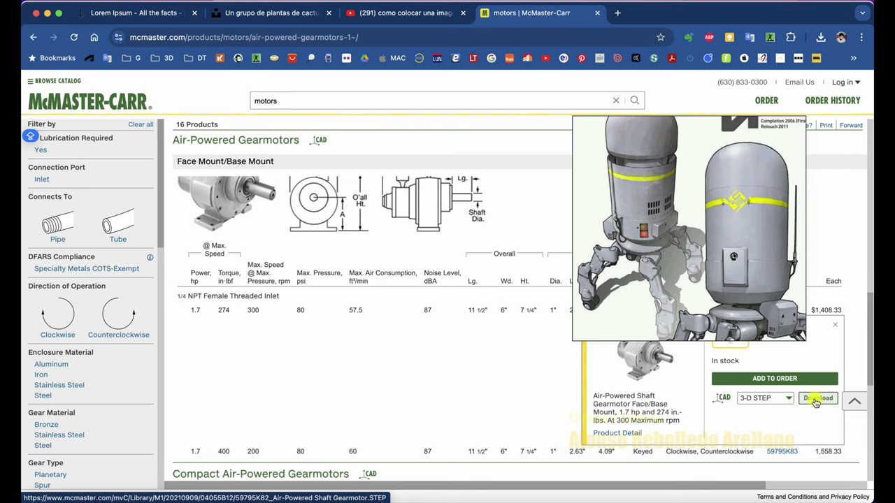
pyautogui.click(815, 400)
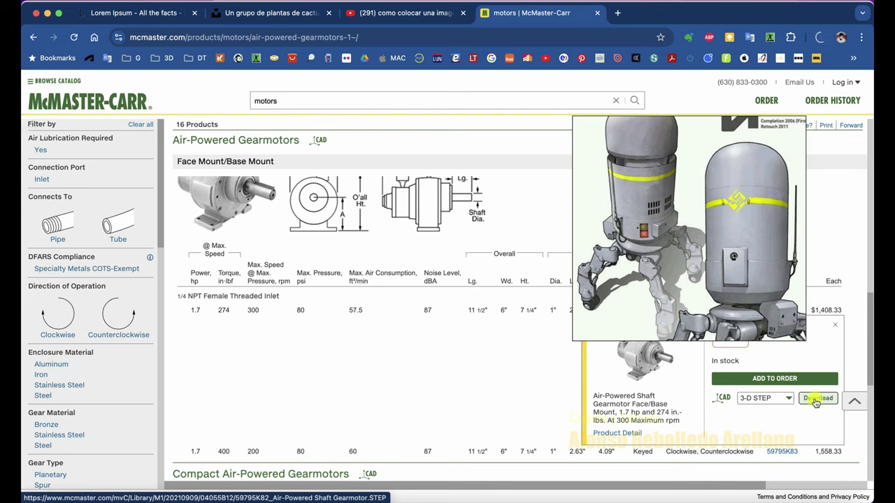
pyautogui.click(674, 490)
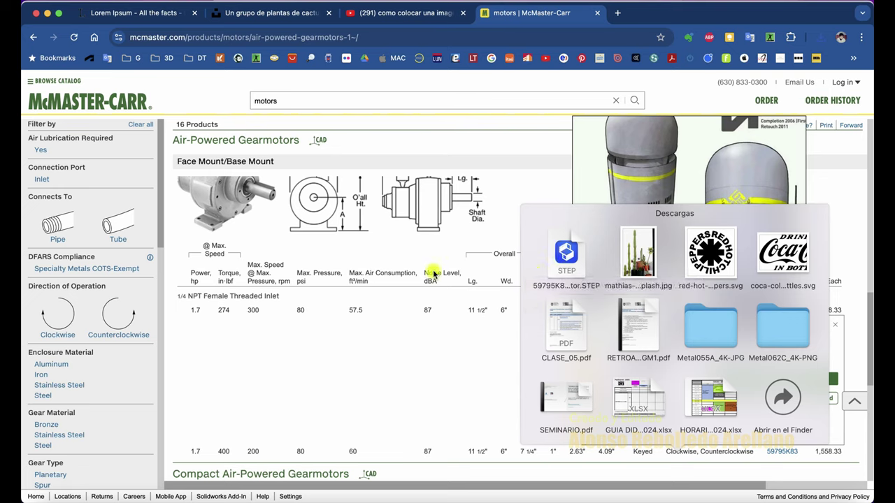
pyautogui.click(626, 483)
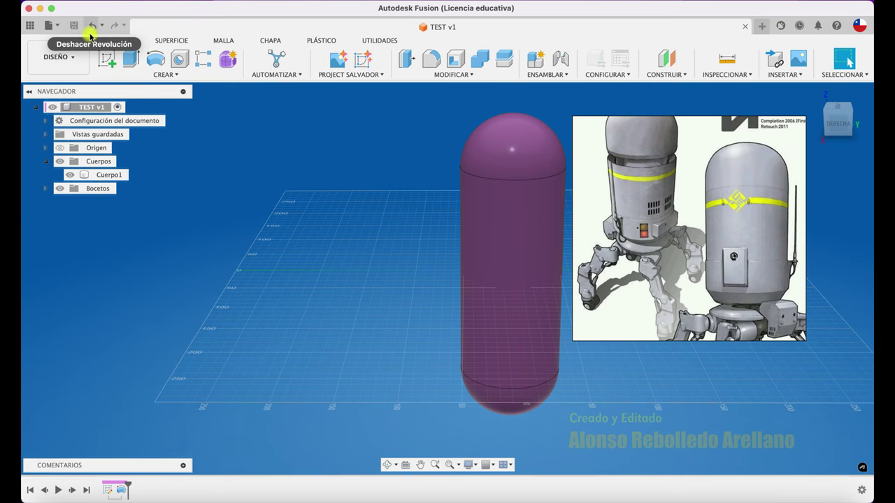
# Step: Open 59795K82_Air-Powered Shaft Gearmotor.STEP from Downloads via File > Abrir > Abrir desde mi equipo
pyautogui.click(51, 25)
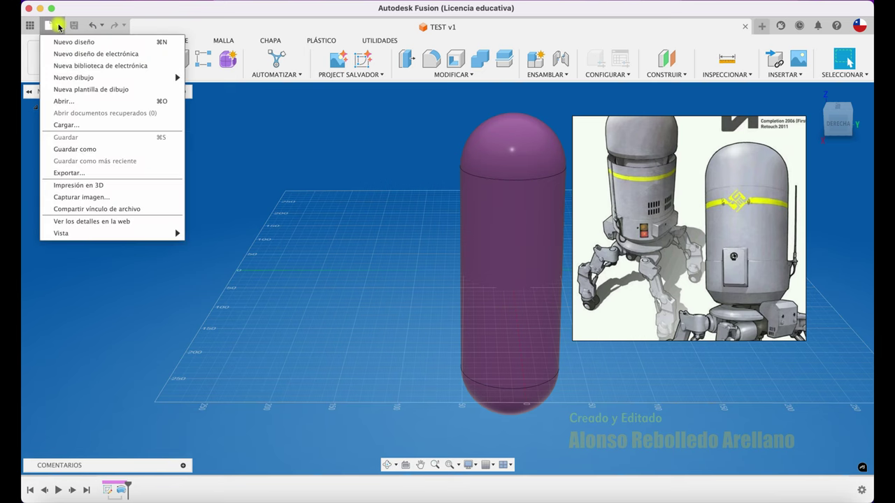
pyautogui.click(98, 100)
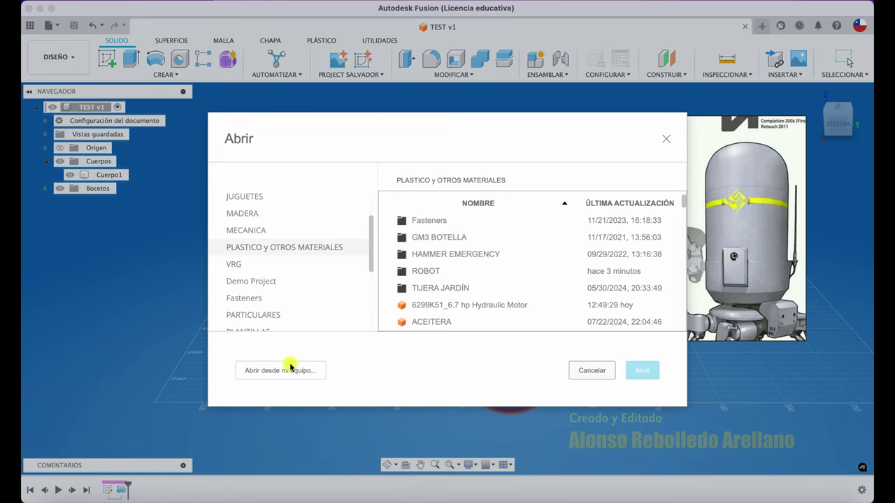
pyautogui.click(290, 367)
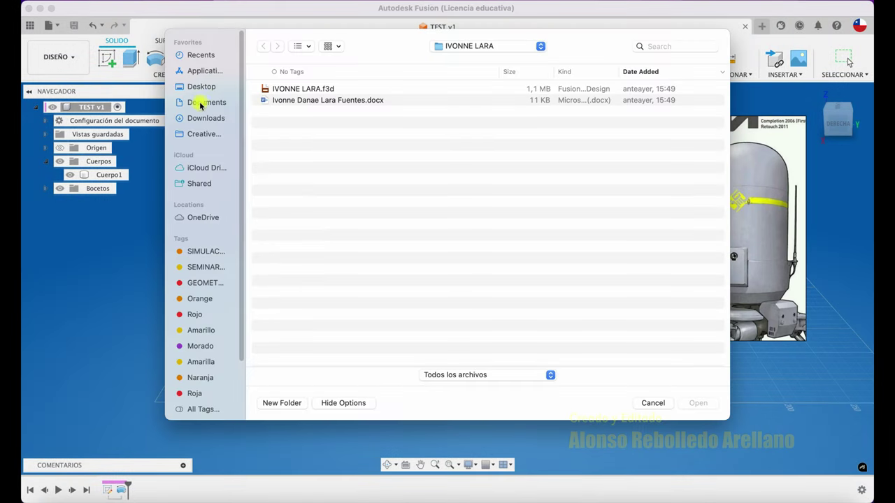
pyautogui.click(206, 119)
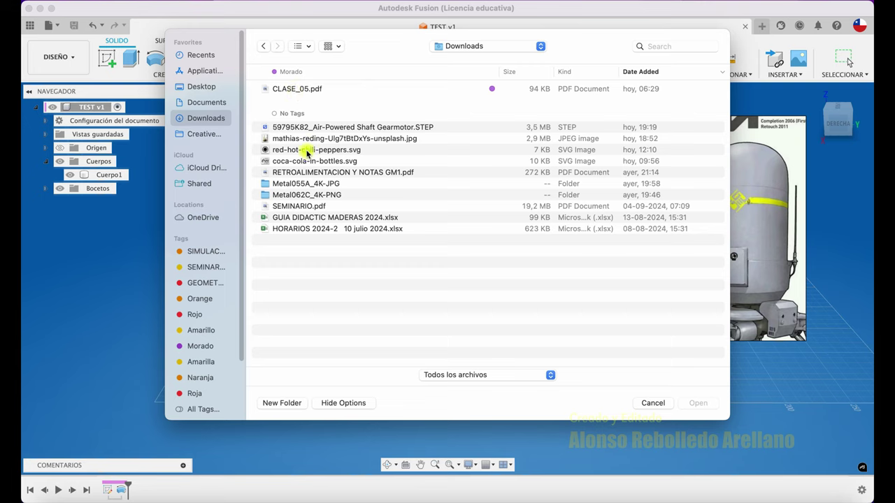
pyautogui.click(304, 129)
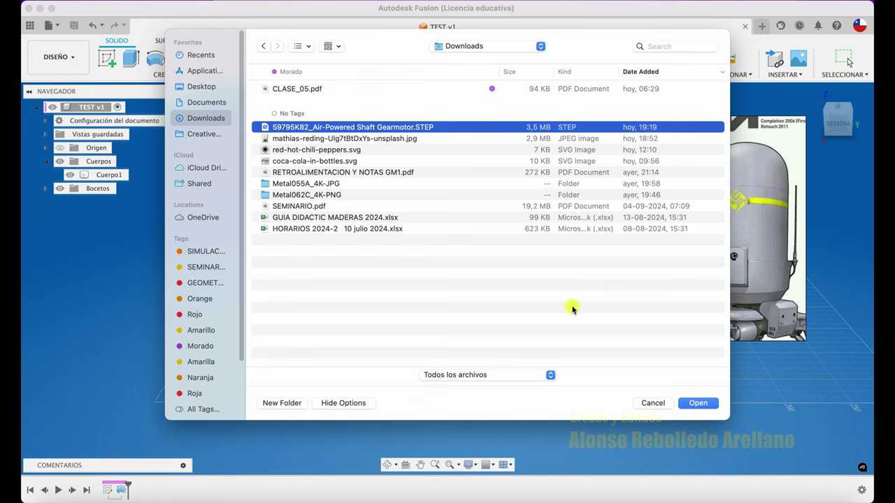
pyautogui.click(693, 404)
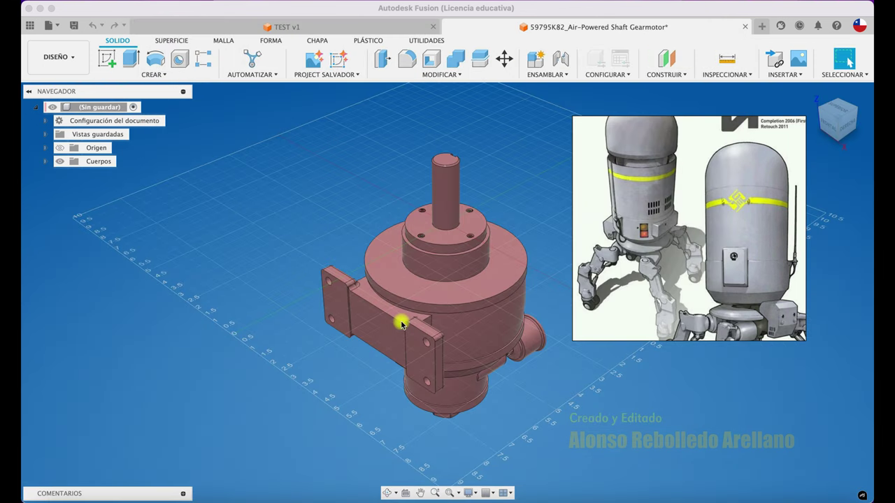
# Step: Orbit the imported 59795K82 gearmotor, then close its tab to reach the Cambios sin guardar prompt
pyautogui.keyDown('shift'); pyautogui.moveTo(400, 323); pyautogui.dragTo(400, 323, button='middle'); pyautogui.keyUp('shift')
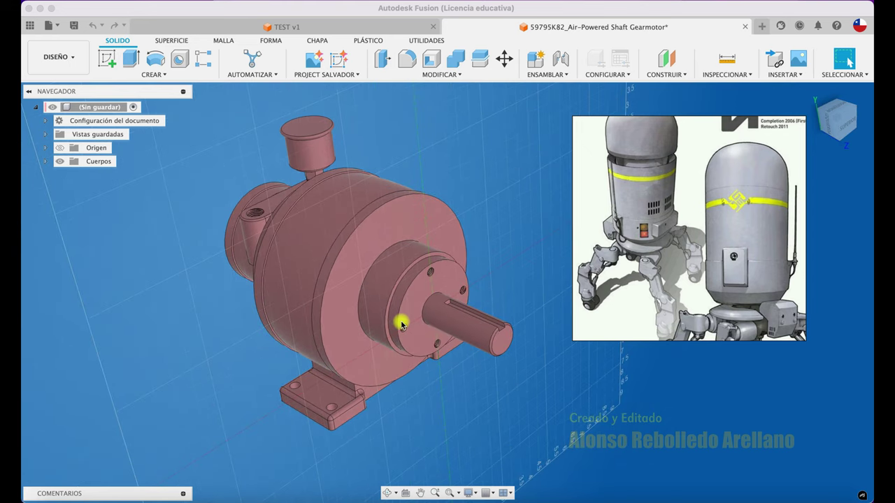
pyautogui.keyDown('shift'); pyautogui.moveTo(417, 250); pyautogui.dragTo(418, 249, button='middle'); pyautogui.keyUp('shift')
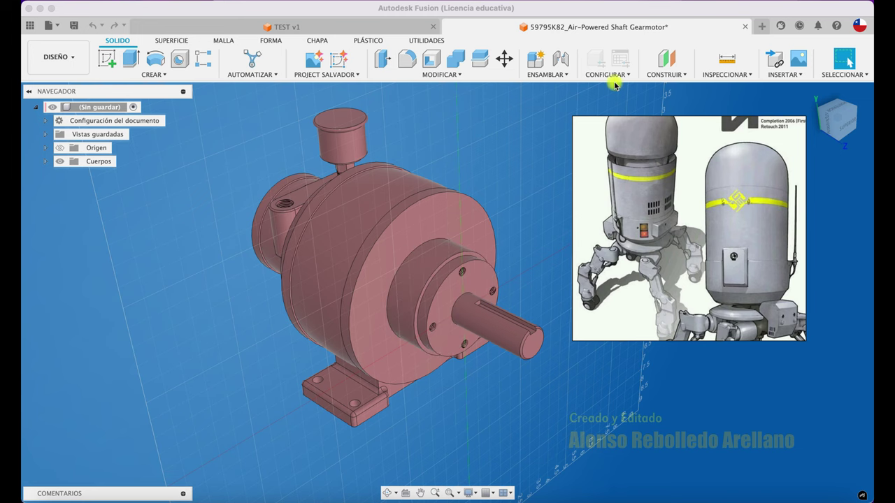
pyautogui.click(744, 28)
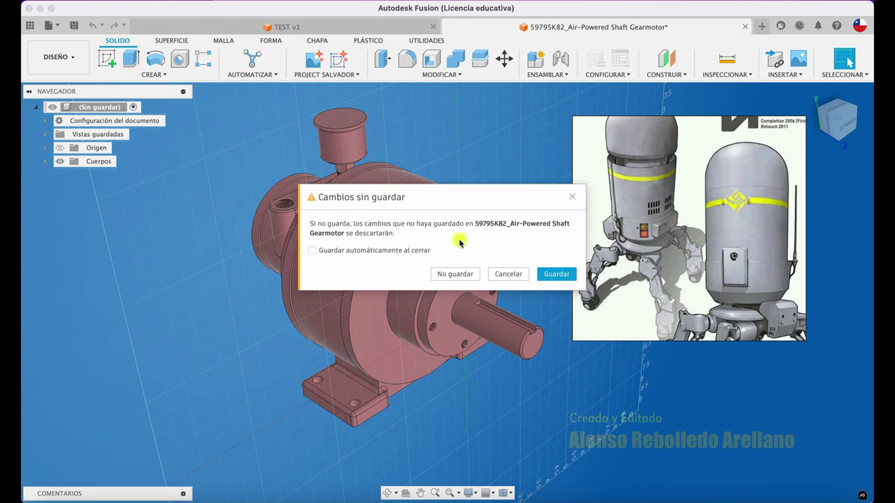
# Step: Save the gearmotor design into the ROBOT folder, then deselect Cuerpo1 back in TEST v1
pyautogui.click(553, 275)
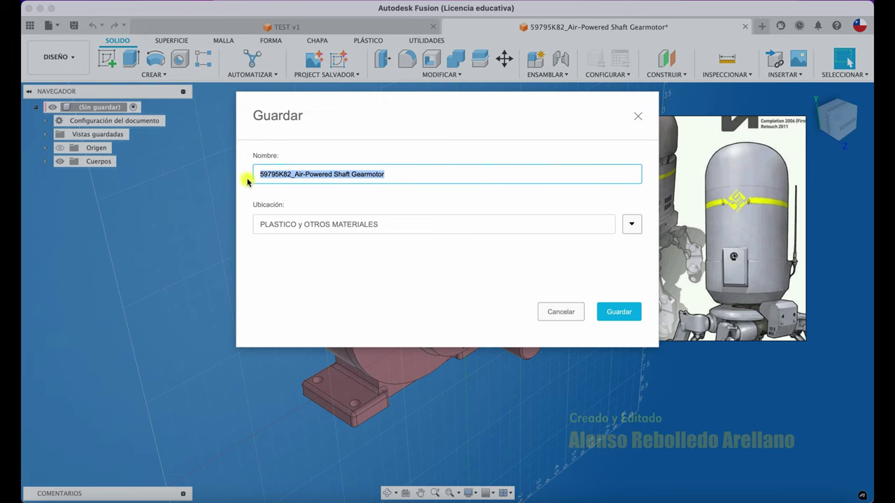
pyautogui.click(632, 224)
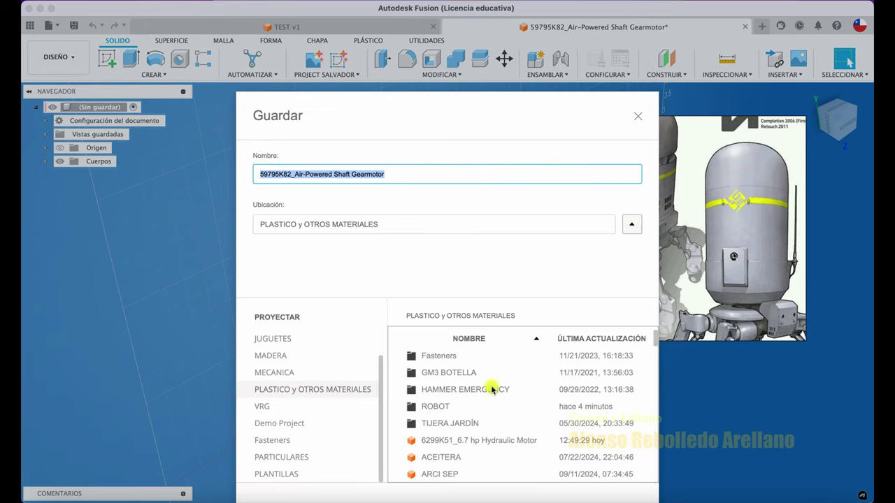
pyautogui.doubleClick(445, 408)
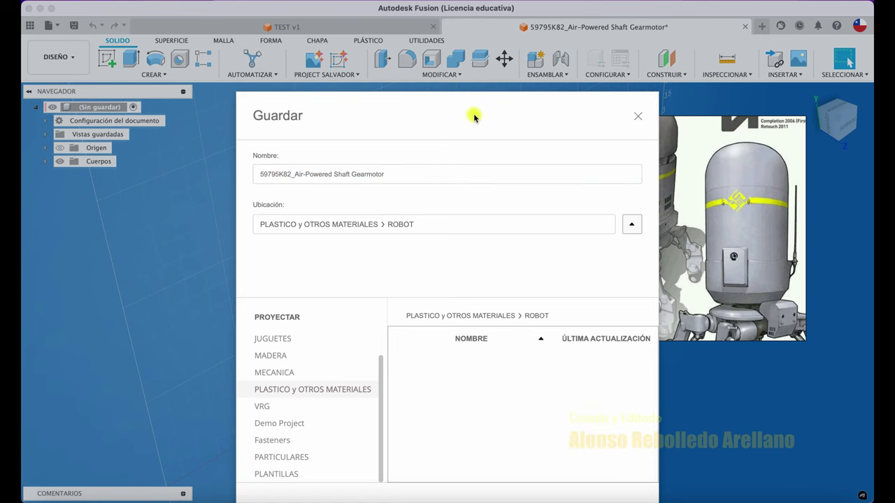
pyautogui.moveTo(483, 104); pyautogui.dragTo(461, 19)
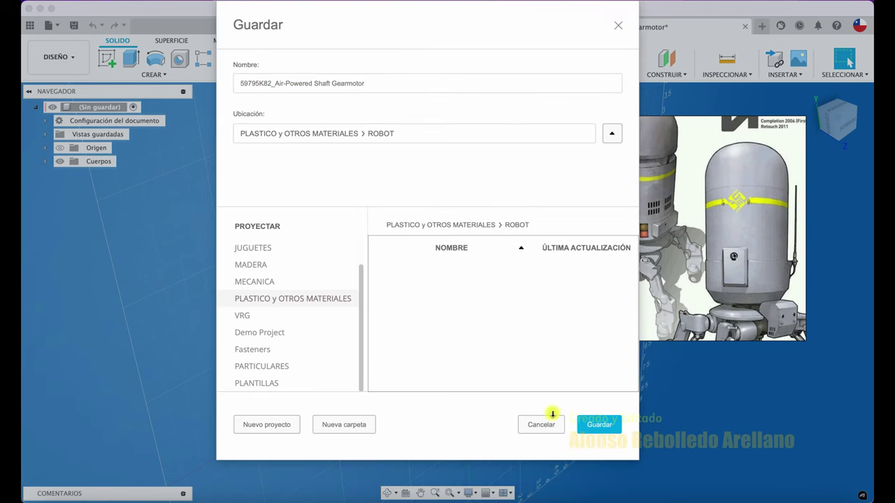
pyautogui.click(603, 426)
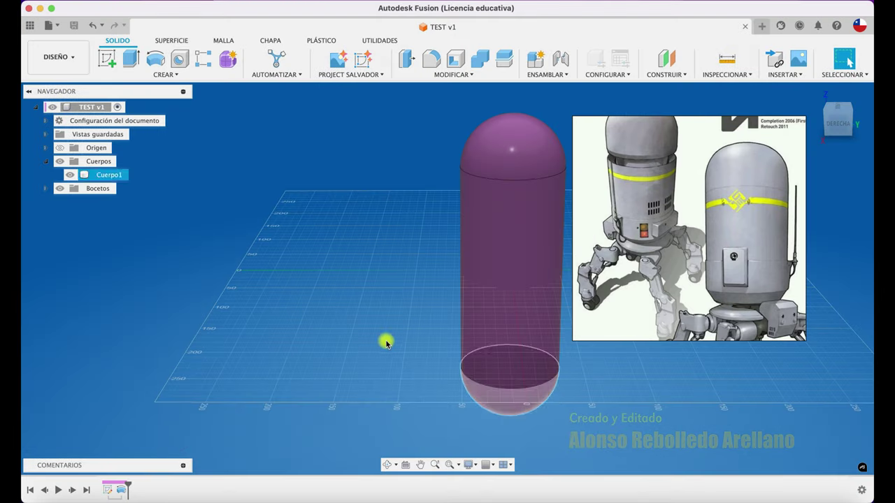
pyautogui.click(386, 343)
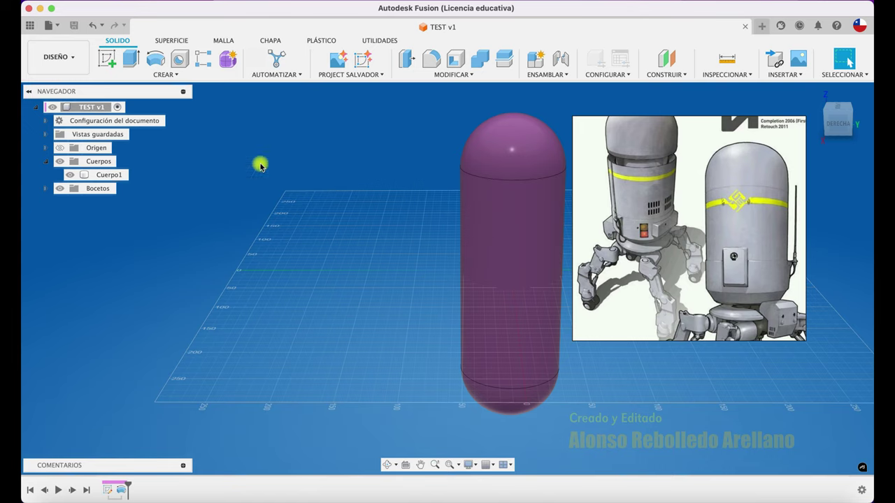
# Step: In the Data panel's ROBOT folder, right-click the 59795K82 gearmotor and insert it into the current design
pyautogui.click(29, 28)
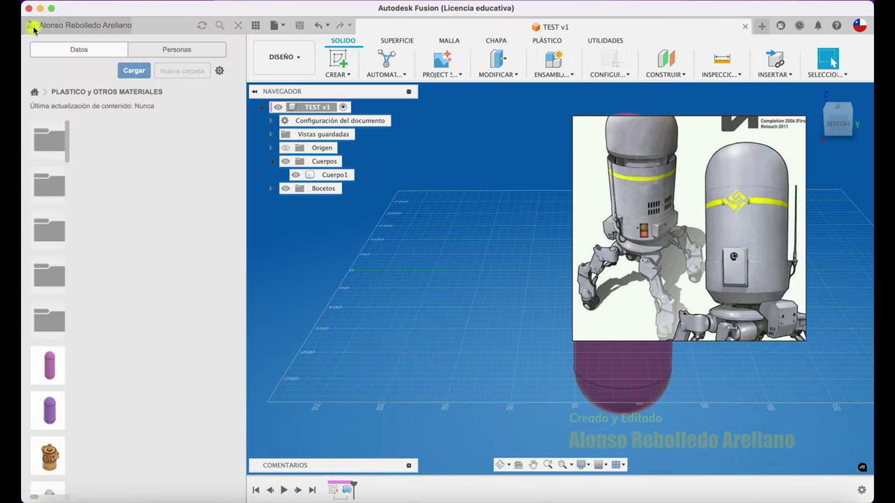
pyautogui.click(114, 141)
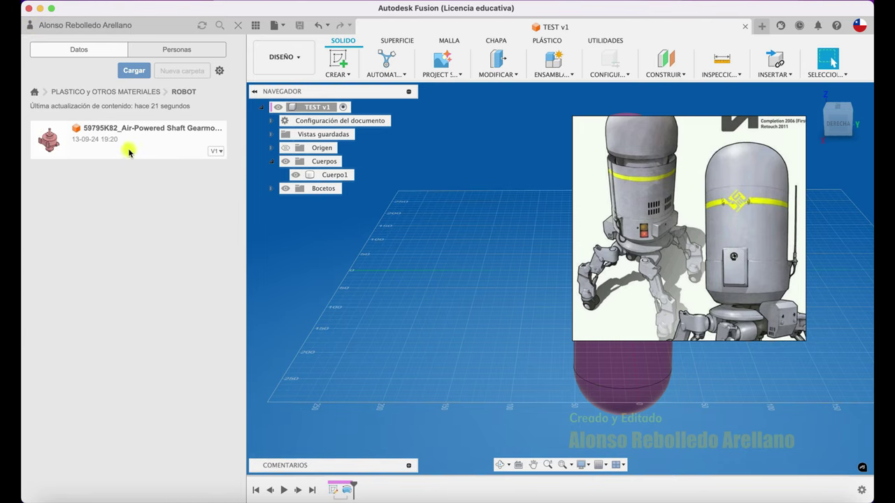
pyautogui.click(130, 148)
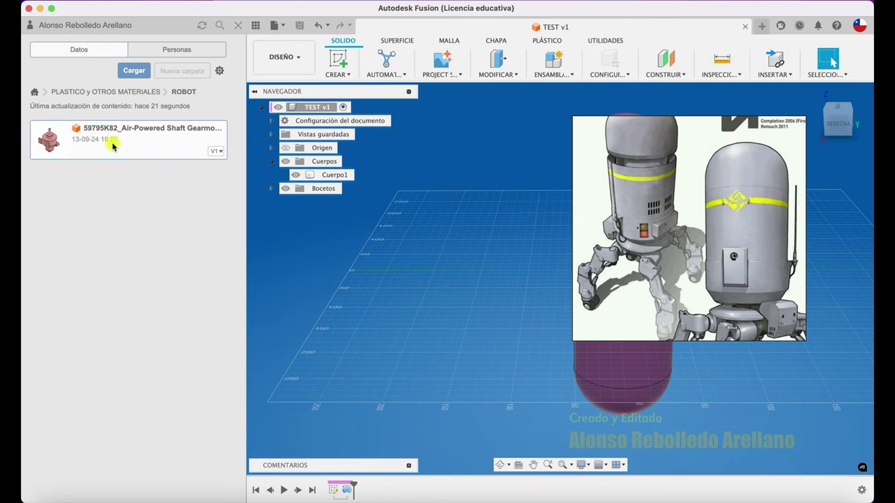
pyautogui.rightClick(112, 146)
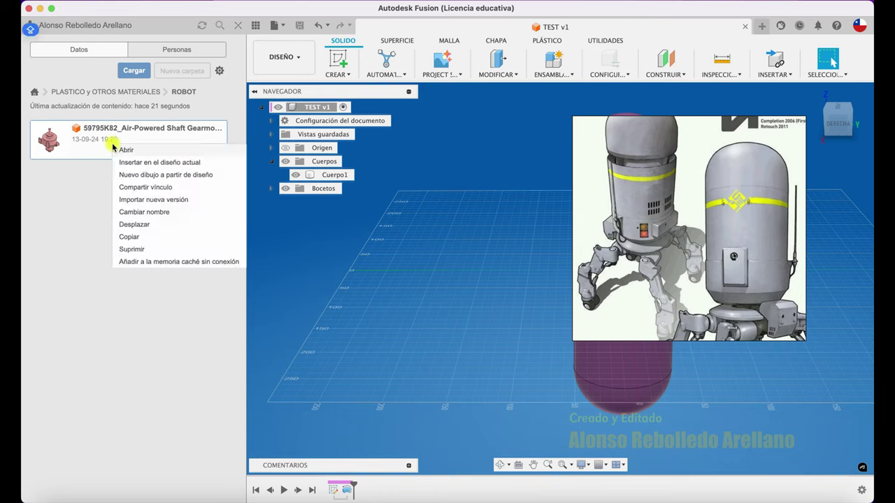
pyautogui.click(185, 166)
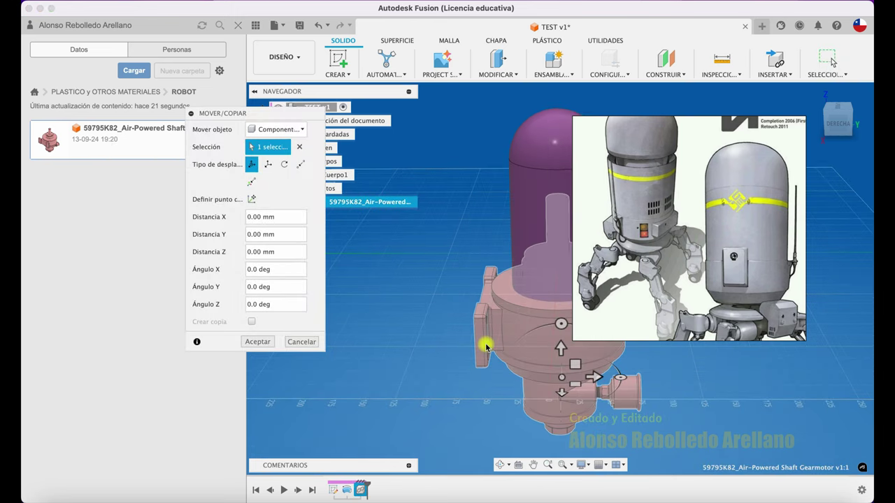
# Step: Accept the Mover/Copiar placement, close the Data panel, and select the 59795K82 component in the browser
pyautogui.click(258, 342)
pyautogui.click(237, 26)
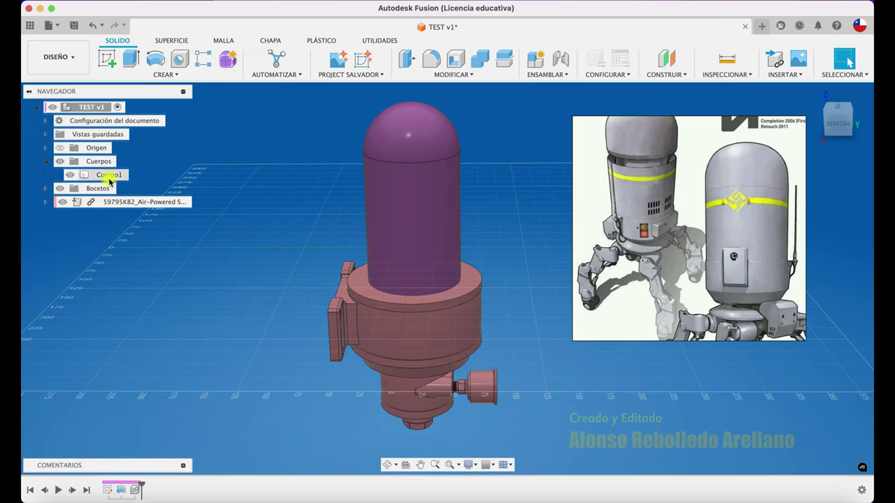
pyautogui.moveTo(133, 202)
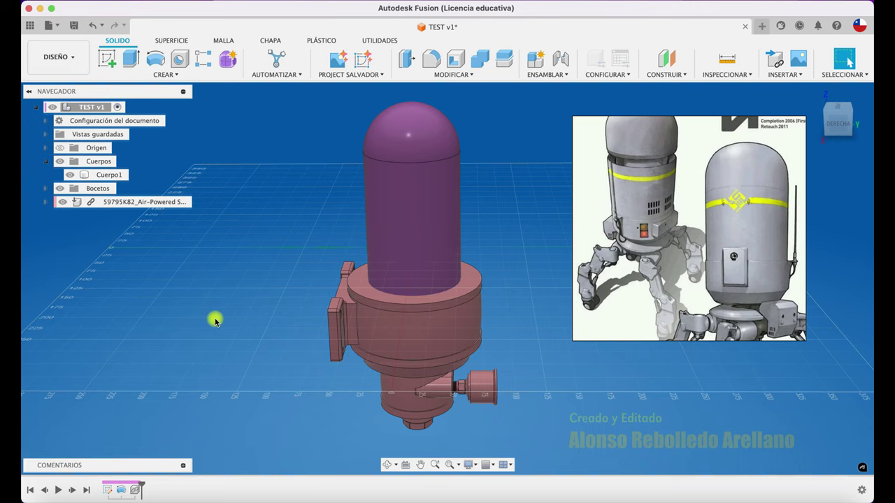
pyautogui.click(130, 203)
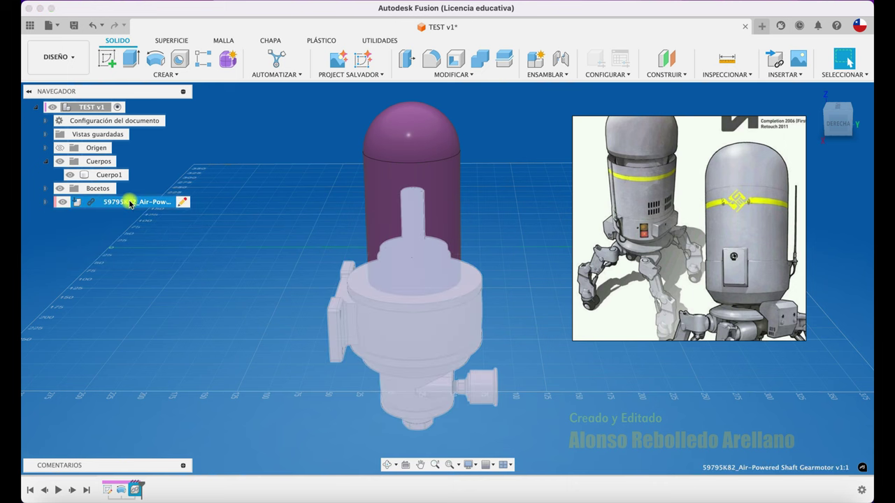
# Step: Move the gearmotor component to the left, away from the capsule, with Mover/copiar
pyautogui.rightClick(130, 203)
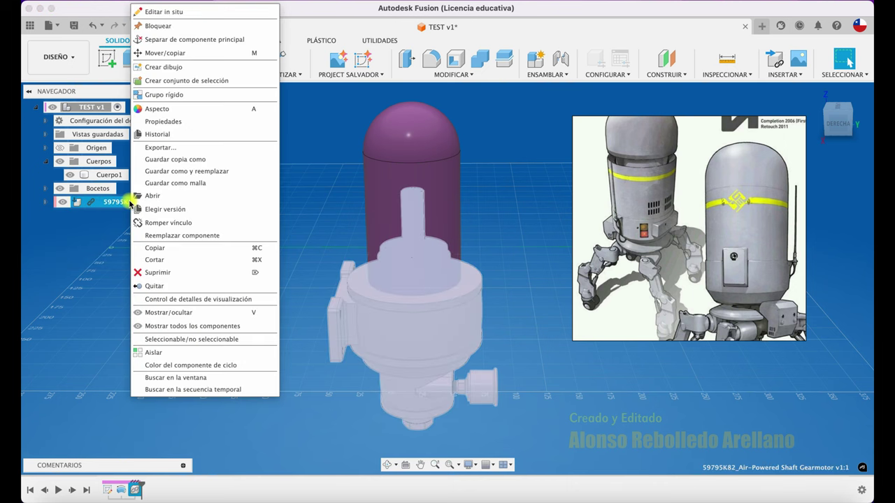
pyautogui.click(168, 43)
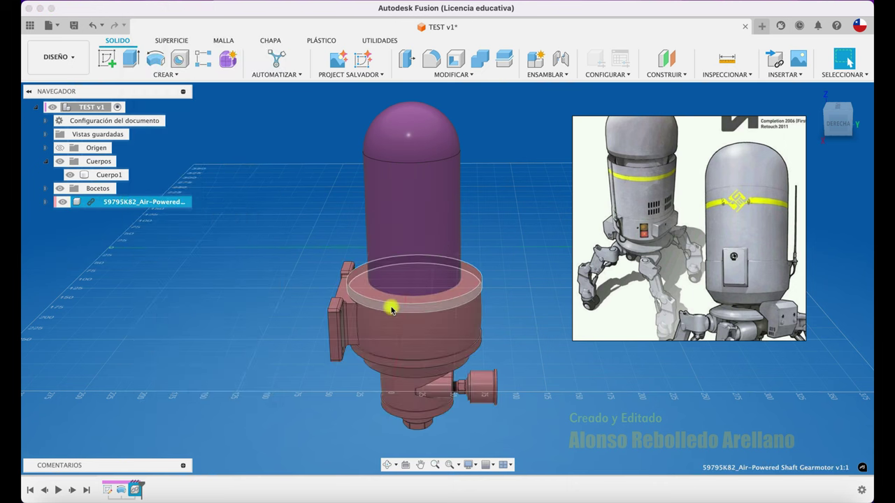
pyautogui.moveTo(407, 323); pyautogui.dragTo(314, 344)
pyautogui.moveTo(286, 300); pyautogui.dragTo(253, 314)
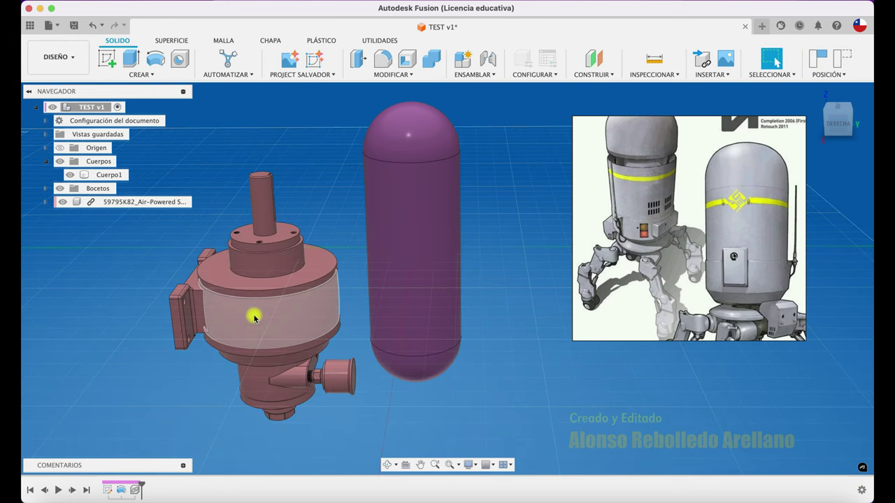
# Step: Break the gearmotor's link using Posición de captura, nudge it beside the capsule, and reopen the Data panel
pyautogui.click(112, 202)
pyautogui.rightClick(112, 203)
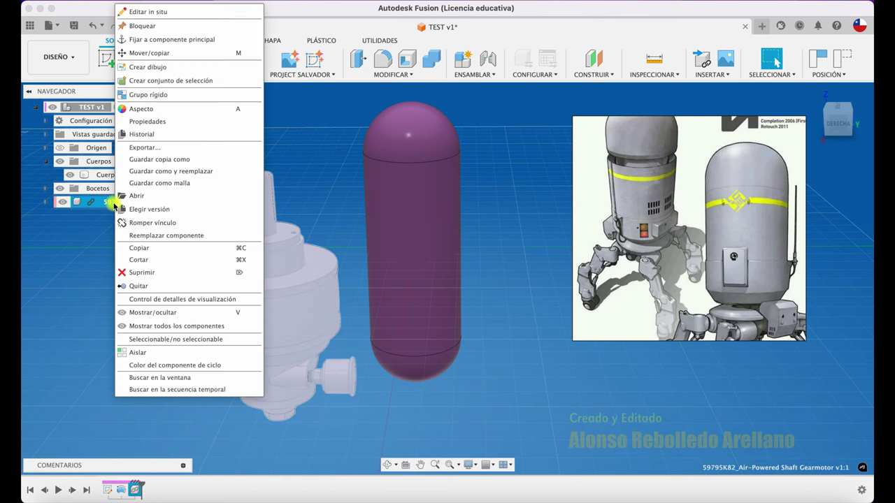
pyautogui.click(144, 224)
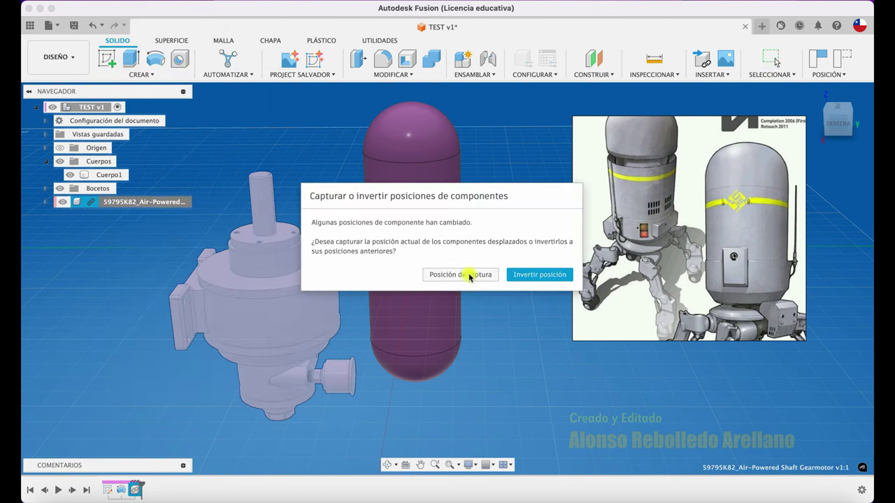
pyautogui.click(488, 276)
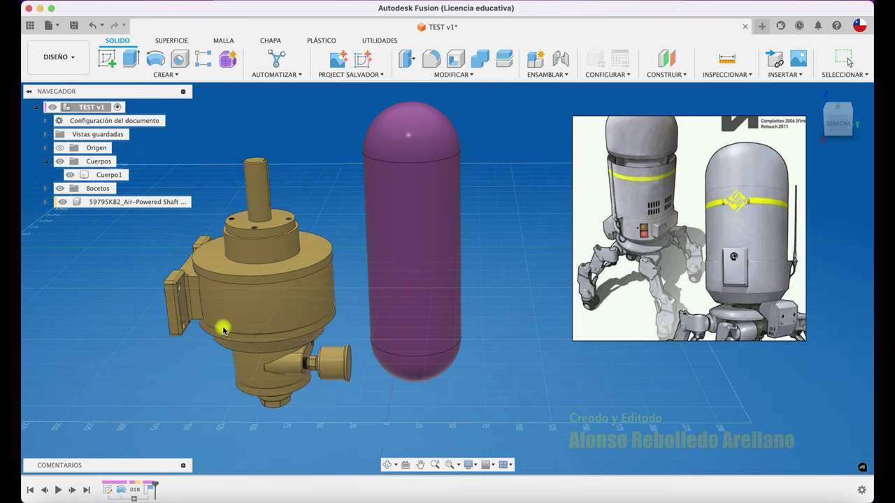
pyautogui.moveTo(285, 319); pyautogui.dragTo(255, 308)
pyautogui.click(41, 28)
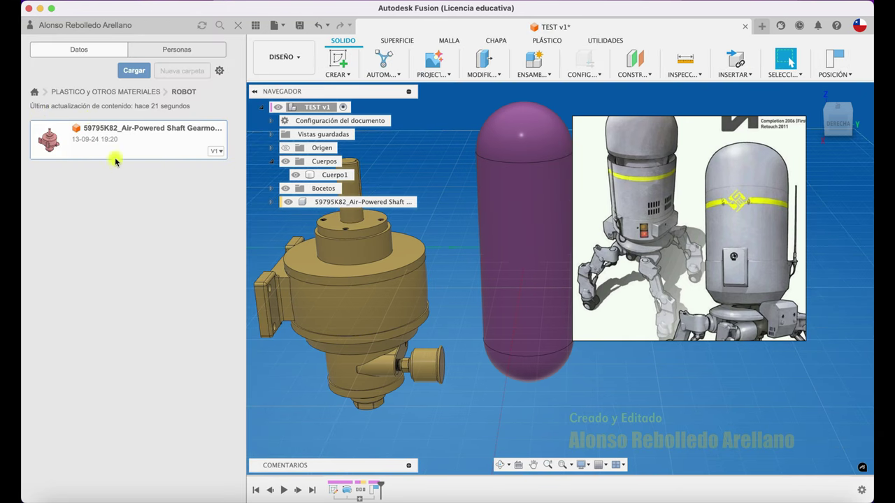
# Step: Close the Data panel, zoom out, and close the robot reference image without saving
pyautogui.click(237, 30)
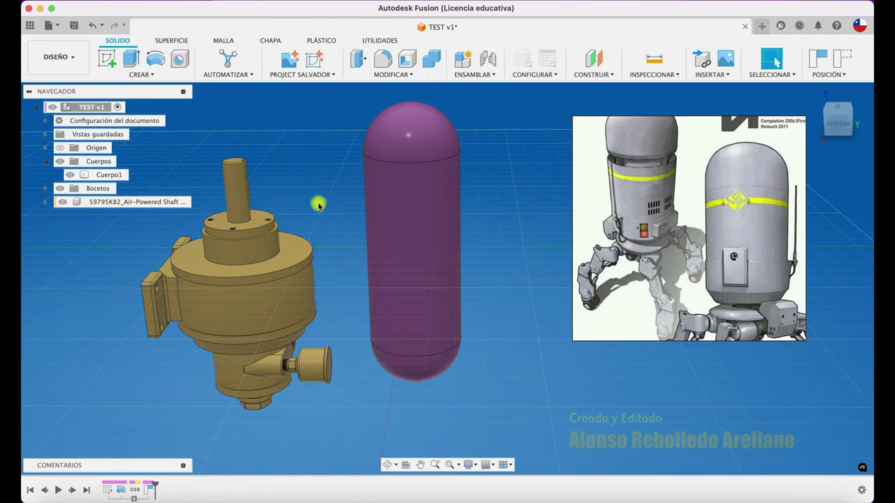
pyautogui.scroll(-3, 318, 204)
pyautogui.scroll(-2, 336, 205)
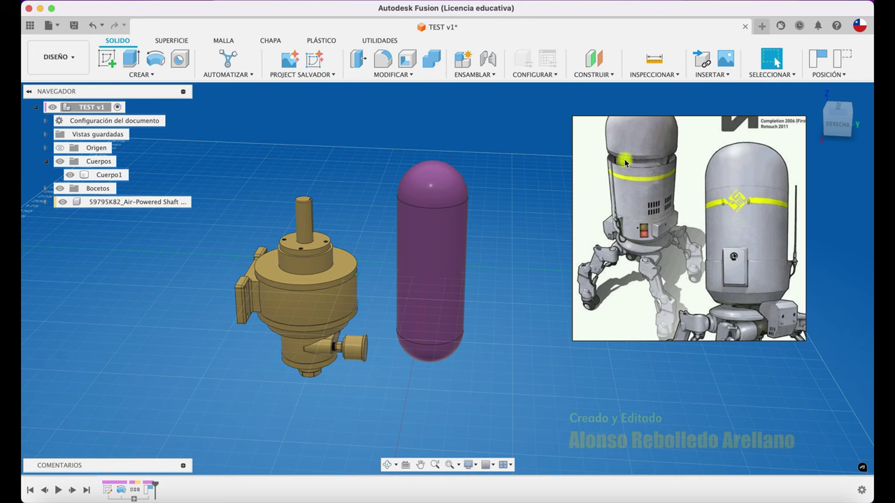
pyautogui.rightClick(624, 191)
pyautogui.click(644, 381)
pyautogui.click(681, 257)
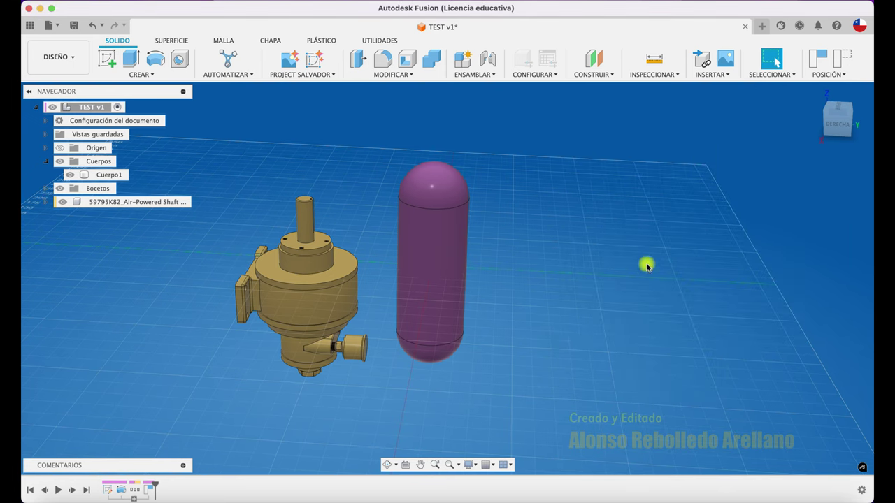
# Step: Orbit the view and window-select all of the gearmotor's bodies
pyautogui.keyDown('shift'); pyautogui.moveTo(506, 284); pyautogui.dragTo(379, 290, button='middle'); pyautogui.keyUp('shift')
pyautogui.moveTo(360, 300)
pyautogui.mouseDown()
pyautogui.moveTo(347, 295)
pyautogui.moveTo(541, 286)
pyautogui.moveTo(289, 292)
pyautogui.moveTo(246, 178)
pyautogui.mouseUp()
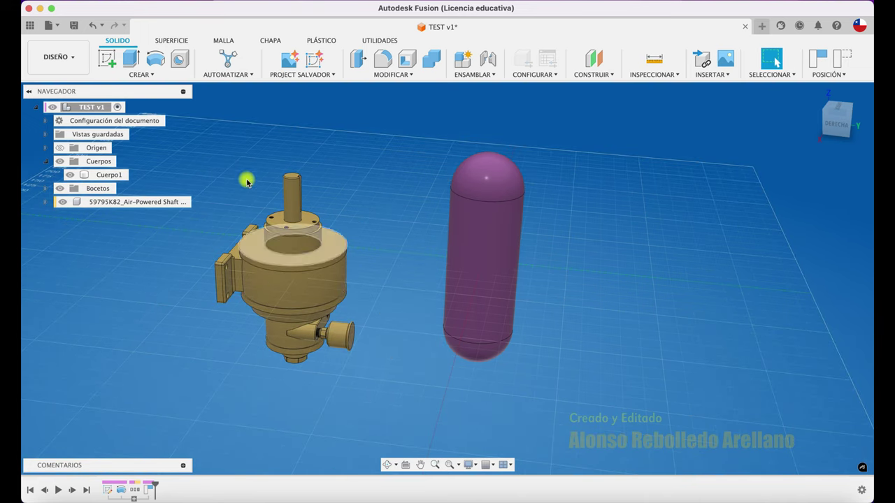
pyautogui.moveTo(207, 136); pyautogui.dragTo(381, 411)
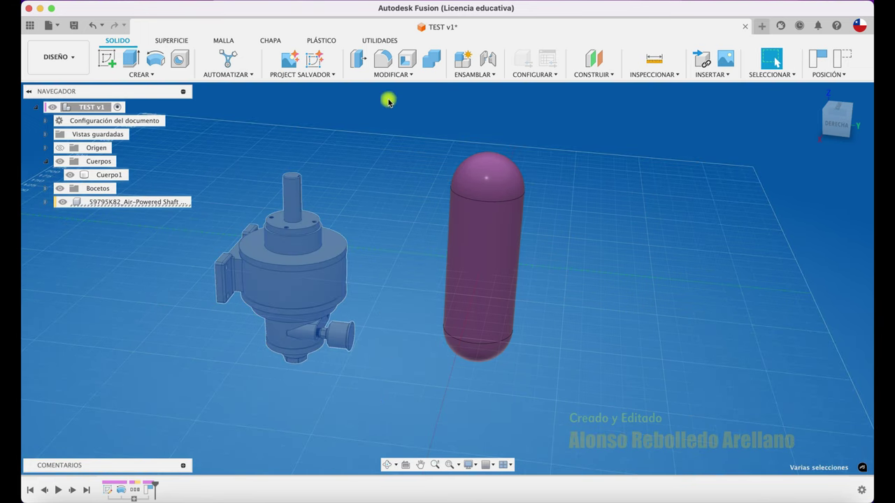
# Step: Scale the gearmotor bodies to 0.484 from the right view and move it against the capsule's upper side
pyautogui.click(403, 74)
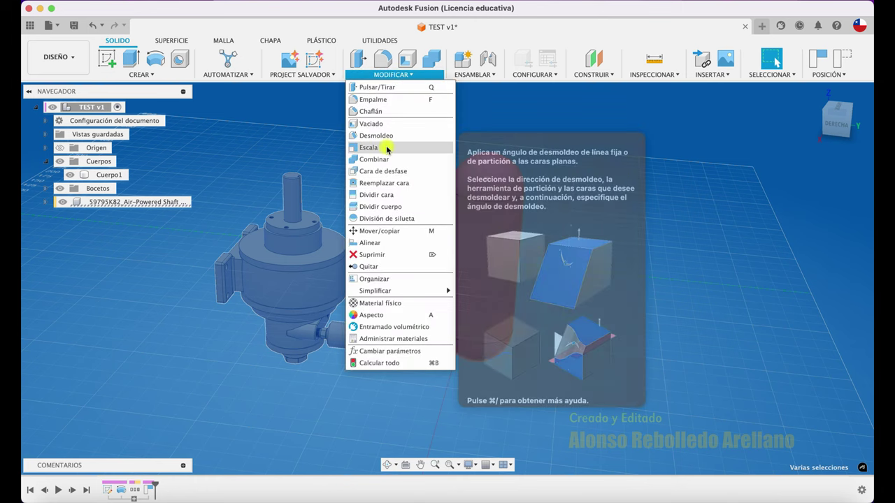
pyautogui.click(386, 145)
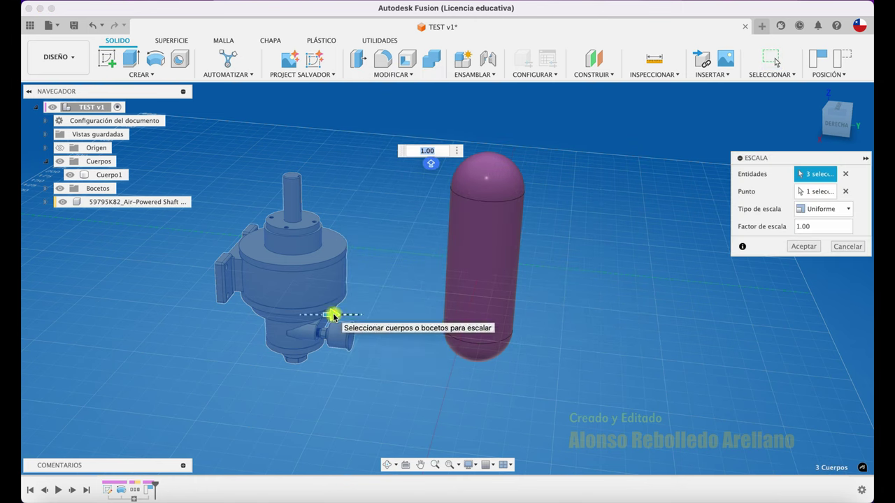
pyautogui.moveTo(789, 158); pyautogui.dragTo(703, 146)
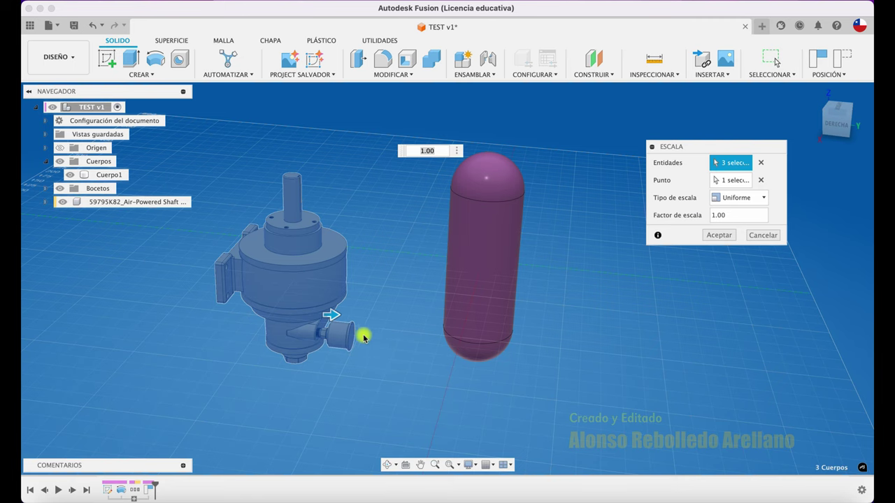
pyautogui.click(837, 122)
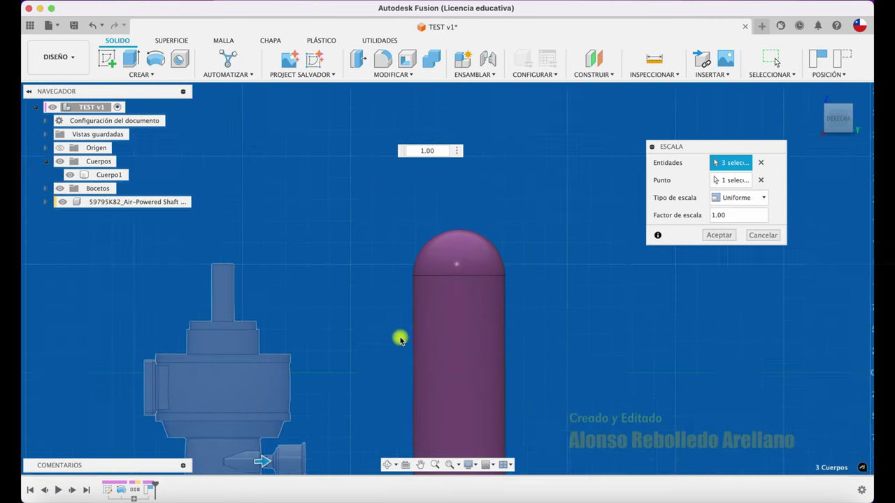
pyautogui.moveTo(399, 344); pyautogui.dragTo(350, 344)
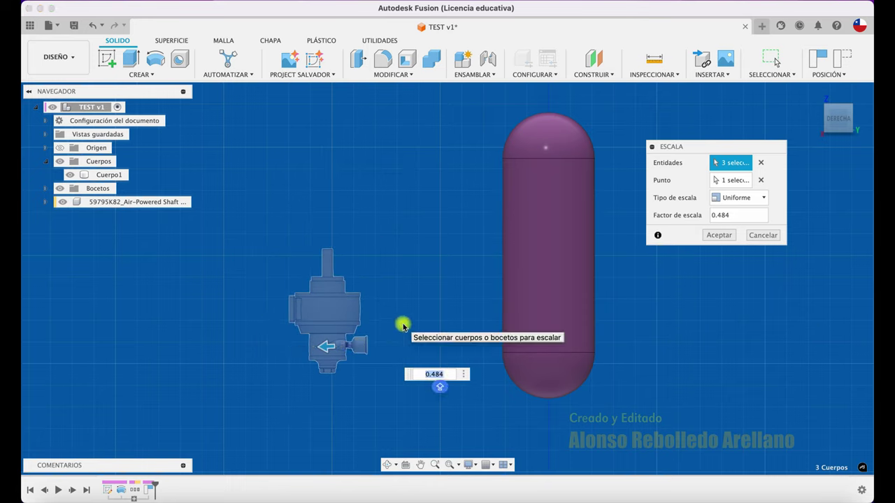
pyautogui.click(727, 235)
pyautogui.moveTo(332, 317)
pyautogui.mouseDown()
pyautogui.moveTo(413, 333)
pyautogui.moveTo(240, 339)
pyautogui.moveTo(343, 329)
pyautogui.moveTo(325, 330)
pyautogui.mouseUp()
pyautogui.moveTo(485, 250)
pyautogui.mouseDown()
pyautogui.moveTo(590, 221)
pyautogui.moveTo(592, 233)
pyautogui.mouseUp()
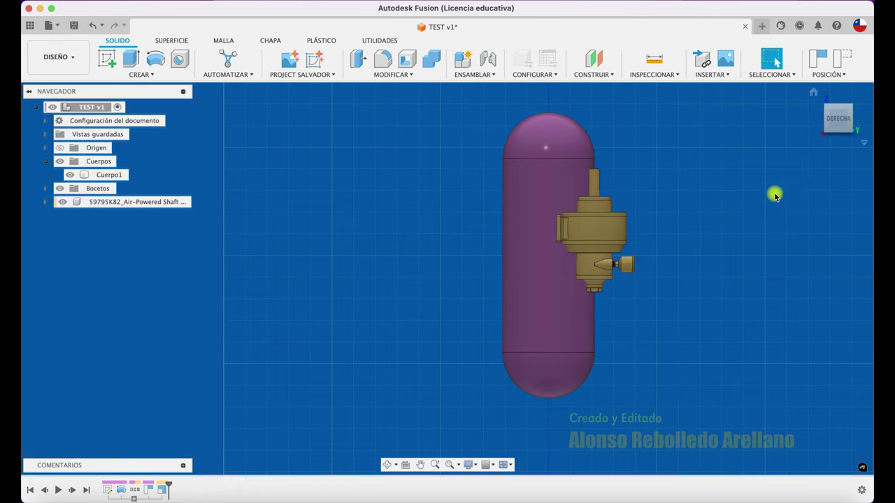
# Step: From the back view, drag the gearmotor to centre it across the capsule's width
pyautogui.press('F6')
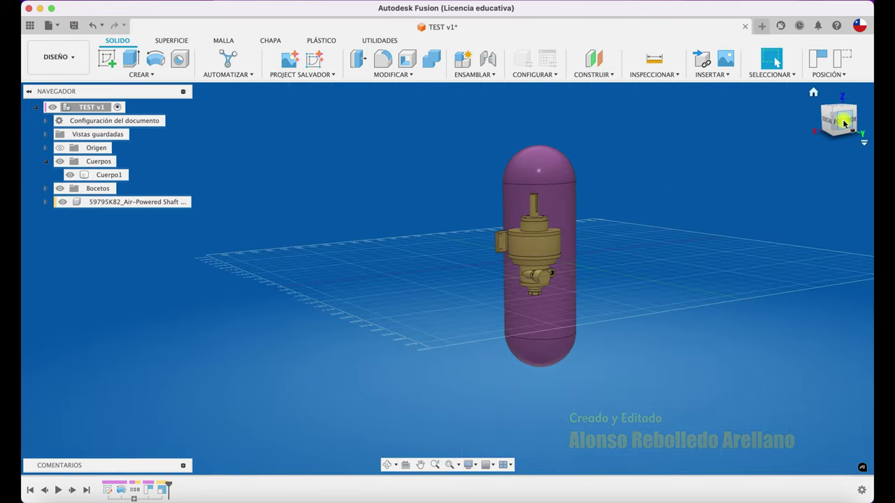
pyautogui.click(844, 123)
pyautogui.moveTo(641, 288)
pyautogui.mouseDown()
pyautogui.moveTo(683, 305)
pyautogui.moveTo(684, 339)
pyautogui.mouseUp()
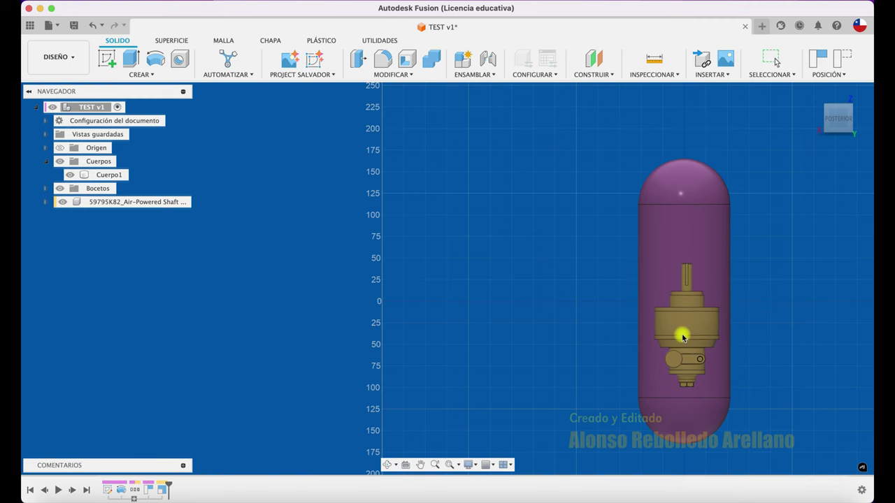
pyautogui.press('Escape')
# Step: Zoom out, clear the capsule selection and start a Combine
pyautogui.keyDown('shift'); pyautogui.scroll(-10, 486, 343); pyautogui.keyUp('shift')
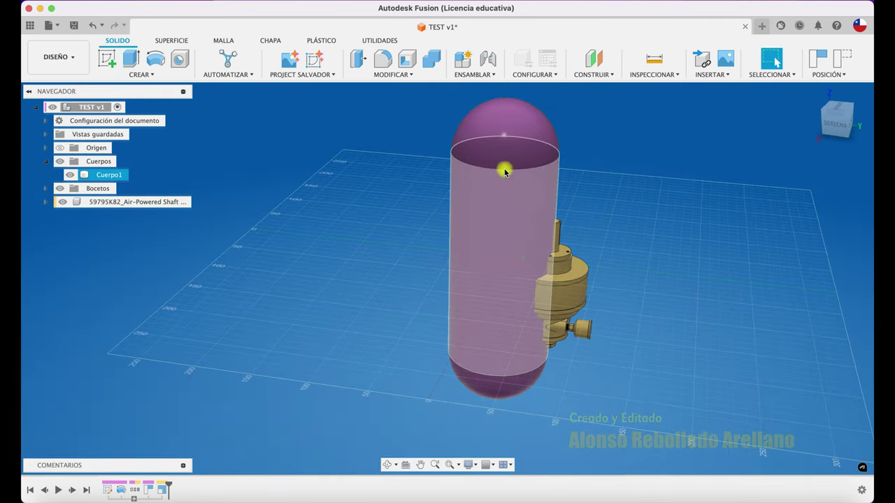
pyautogui.press('Escape')
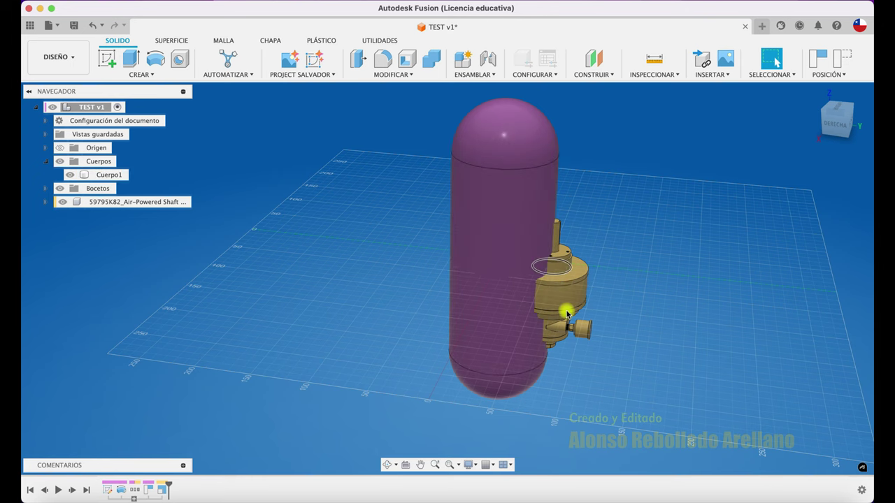
pyautogui.keyDown('shift'); pyautogui.scroll(-3, 301, 298); pyautogui.keyUp('shift')
pyautogui.keyDown('shift'); pyautogui.scroll(-2, 300, 298); pyautogui.keyUp('shift')
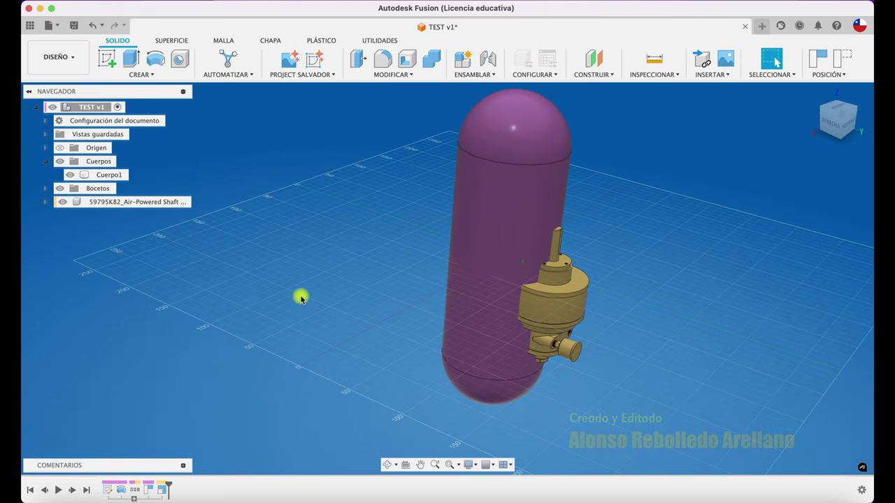
pyautogui.keyDown('shift'); pyautogui.scroll(-2, 301, 299); pyautogui.keyUp('shift')
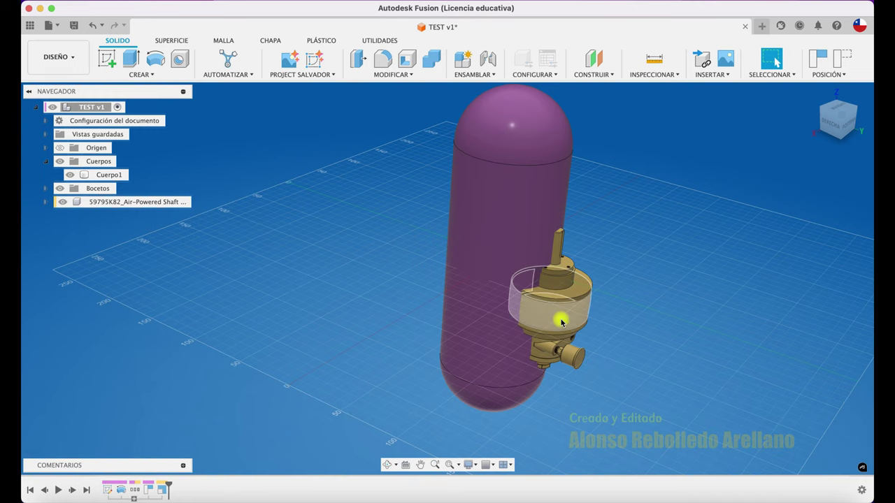
pyautogui.click(432, 62)
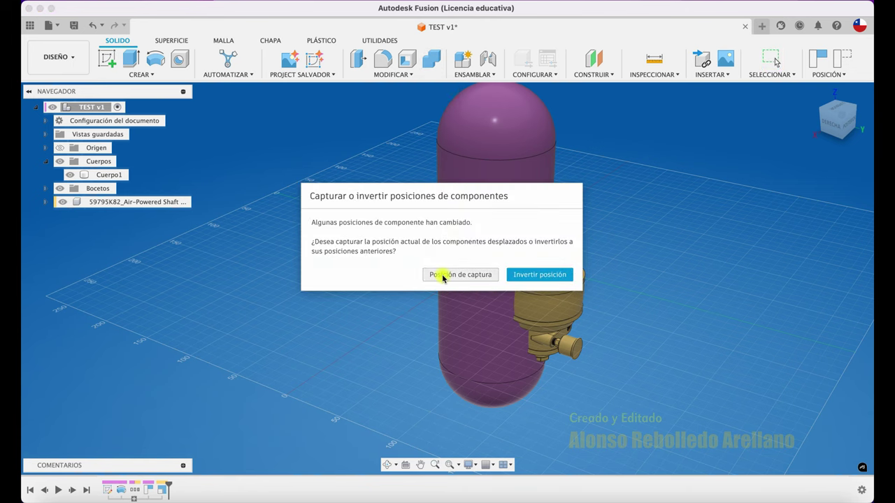
# Step: Cut the three valve parts out of the capsule body with Combine, keeping the tools
pyautogui.click(442, 275)
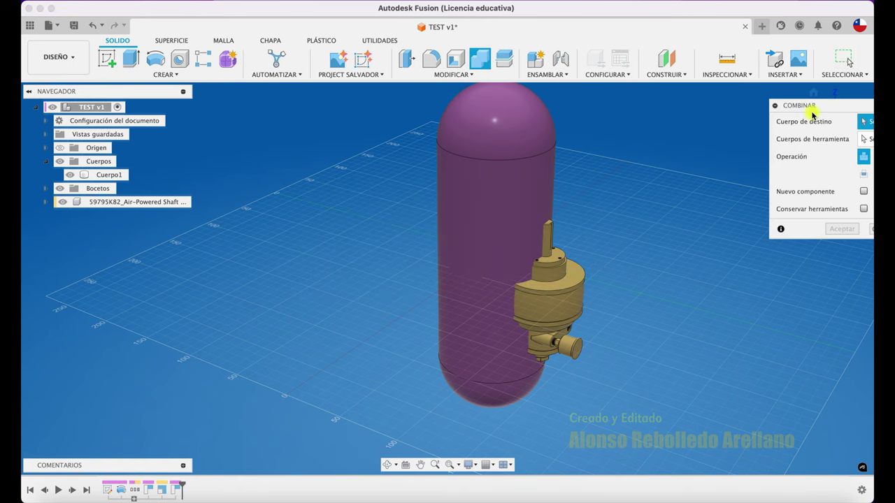
pyautogui.moveTo(826, 113); pyautogui.dragTo(718, 133)
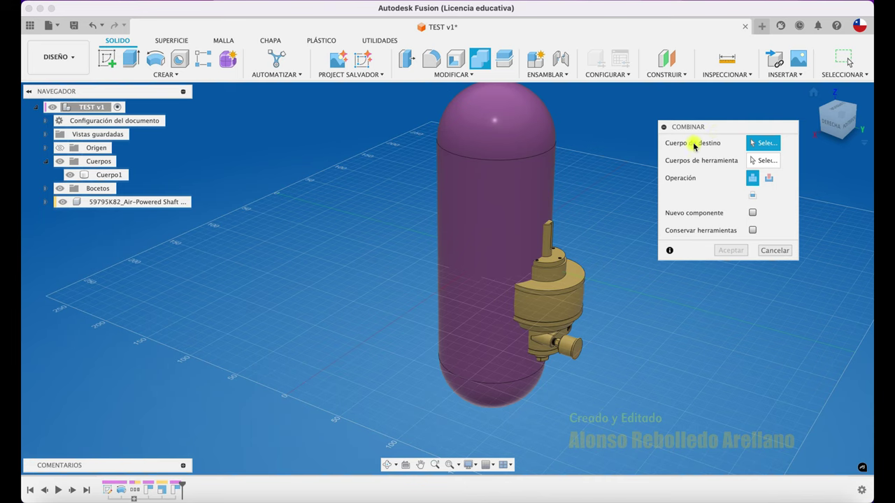
pyautogui.click(505, 197)
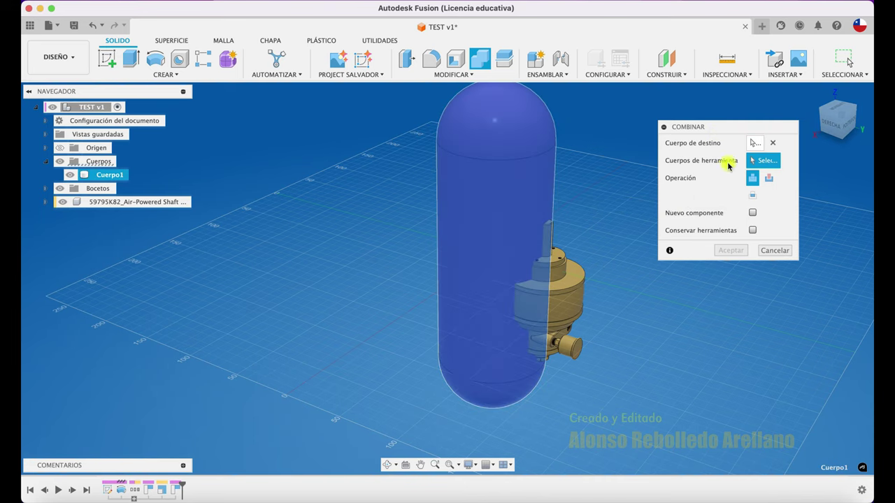
pyautogui.click(566, 300)
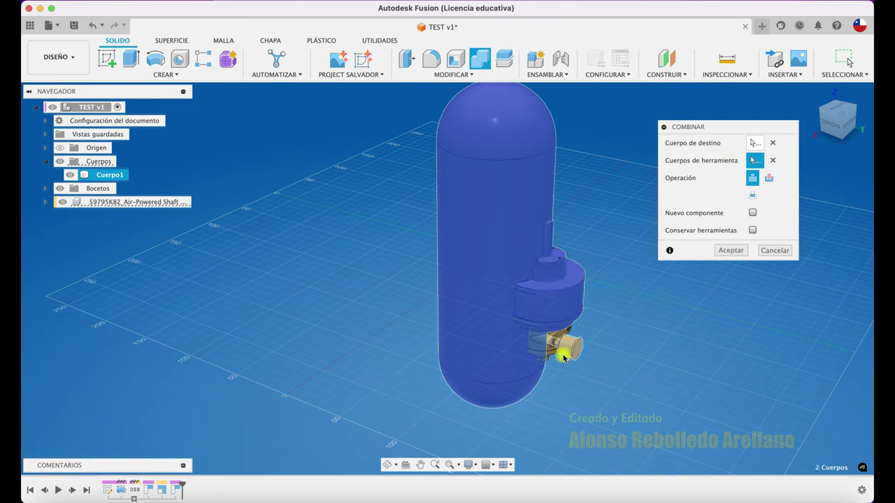
pyautogui.click(524, 314)
pyautogui.click(568, 305)
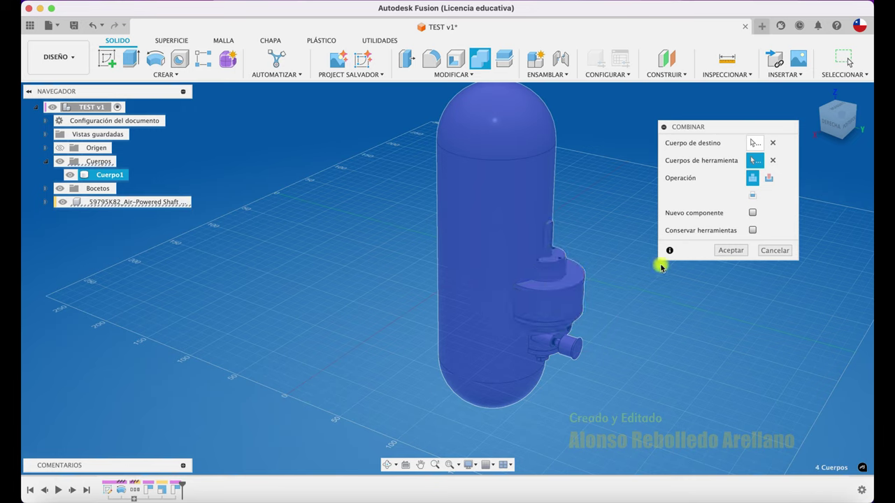
pyautogui.click(770, 190)
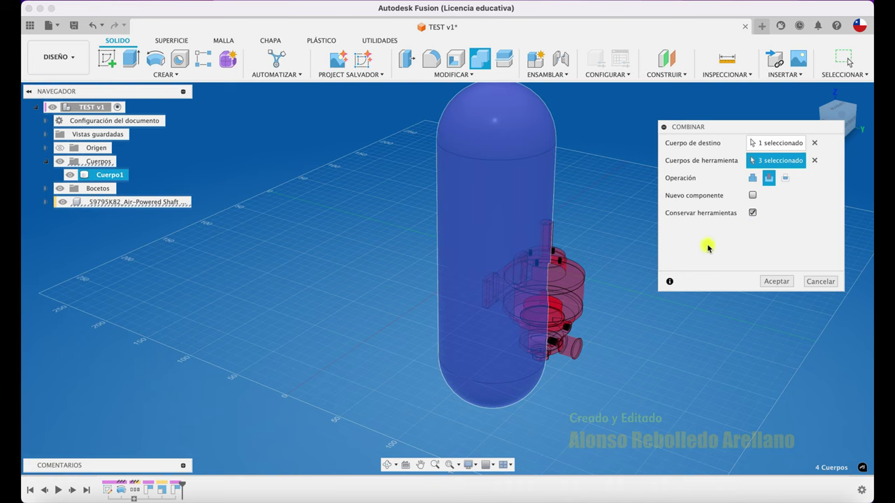
pyautogui.click(774, 282)
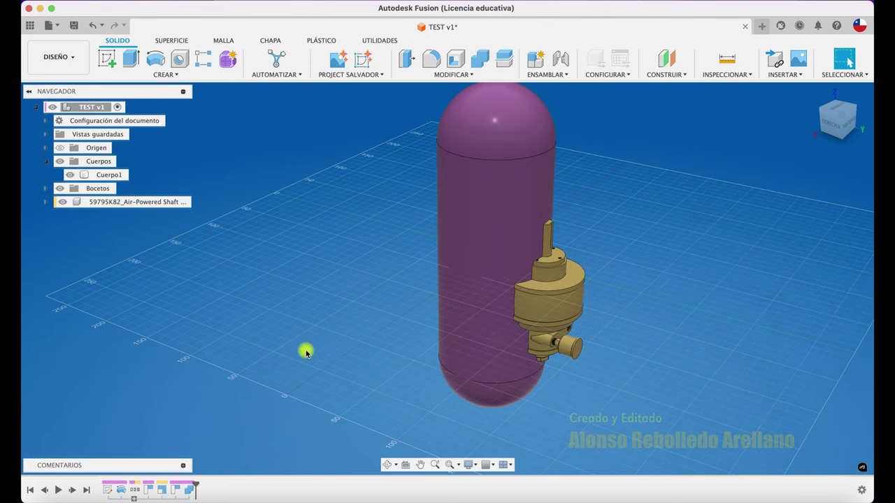
# Step: Drag the valve to the right of the capsule to expose the new cavity
pyautogui.keyDown('shift'); pyautogui.scroll(3, 259, 309); pyautogui.keyUp('shift')
pyautogui.keyDown('shift'); pyautogui.scroll(3, 259, 309); pyautogui.keyUp('shift')
pyautogui.keyDown('shift'); pyautogui.scroll(3, 258, 309); pyautogui.keyUp('shift')
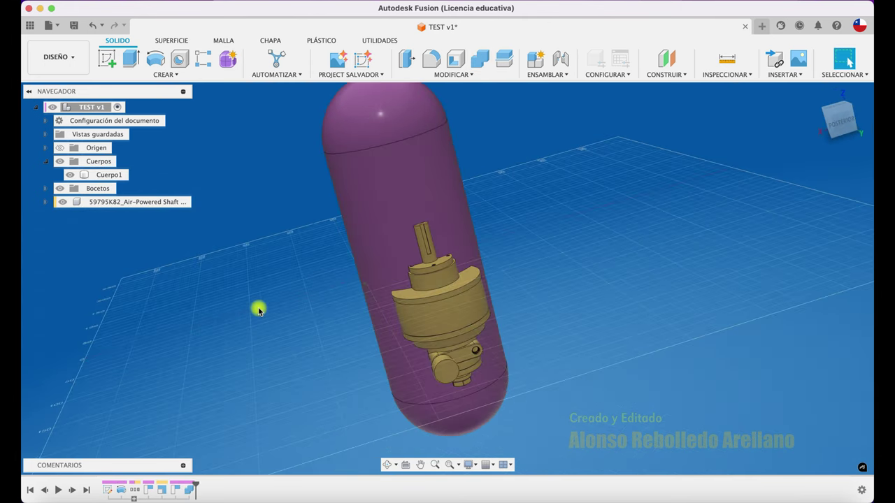
pyautogui.keyDown('shift'); pyautogui.scroll(5, 259, 310); pyautogui.keyUp('shift')
pyautogui.keyDown('shift'); pyautogui.scroll(5, 259, 310); pyautogui.keyUp('shift')
pyautogui.keyDown('shift'); pyautogui.scroll(3, 259, 310); pyautogui.keyUp('shift')
pyautogui.keyDown('shift'); pyautogui.scroll(1, 259, 309); pyautogui.keyUp('shift')
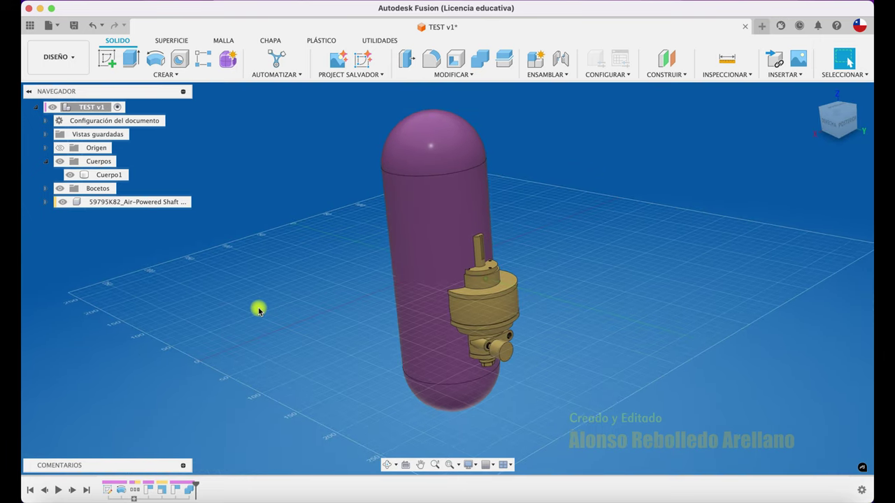
pyautogui.moveTo(494, 310); pyautogui.dragTo(659, 284)
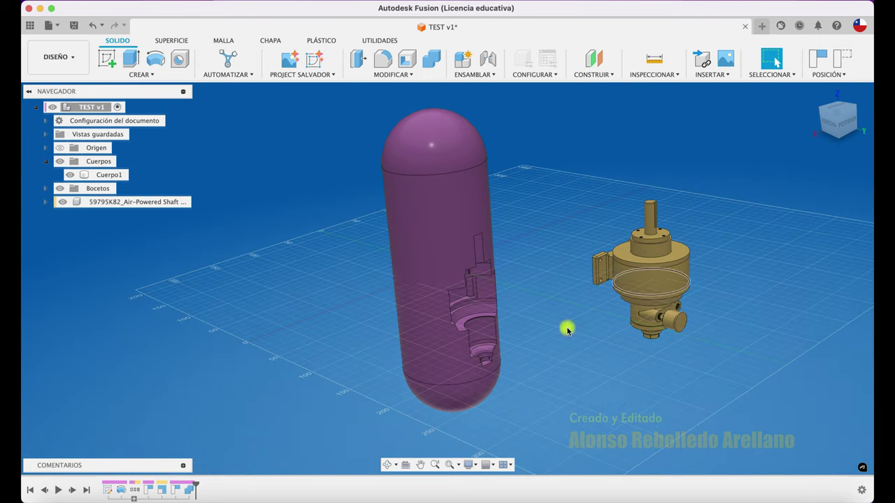
pyautogui.scroll(3, 521, 304)
pyautogui.scroll(3, 533, 294)
pyautogui.scroll(3, 552, 284)
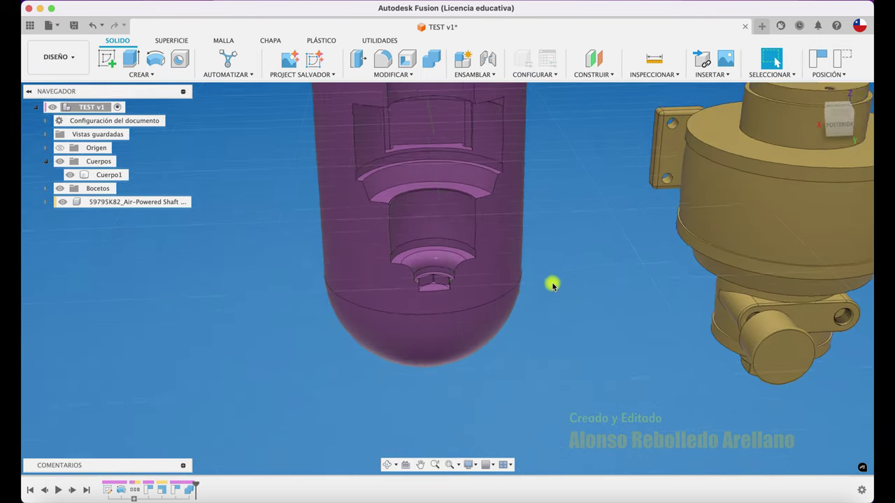
pyautogui.scroll(2, 551, 283)
pyautogui.scroll(-5, 551, 283)
pyautogui.keyDown('shift'); pyautogui.scroll(3, 551, 282); pyautogui.keyUp('shift')
pyautogui.keyDown('shift'); pyautogui.scroll(3, 551, 282); pyautogui.keyUp('shift')
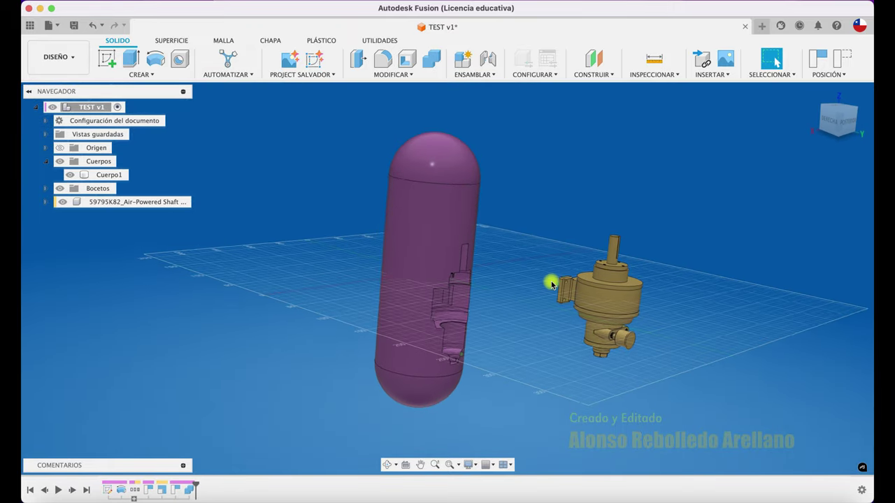
pyautogui.keyDown('shift'); pyautogui.scroll(2, 551, 282); pyautogui.keyUp('shift')
pyautogui.keyDown('shift'); pyautogui.scroll(2, 551, 283); pyautogui.keyUp('shift')
pyautogui.keyDown('shift'); pyautogui.scroll(3, 551, 282); pyautogui.keyUp('shift')
pyautogui.keyDown('shift'); pyautogui.scroll(3, 551, 283); pyautogui.keyUp('shift')
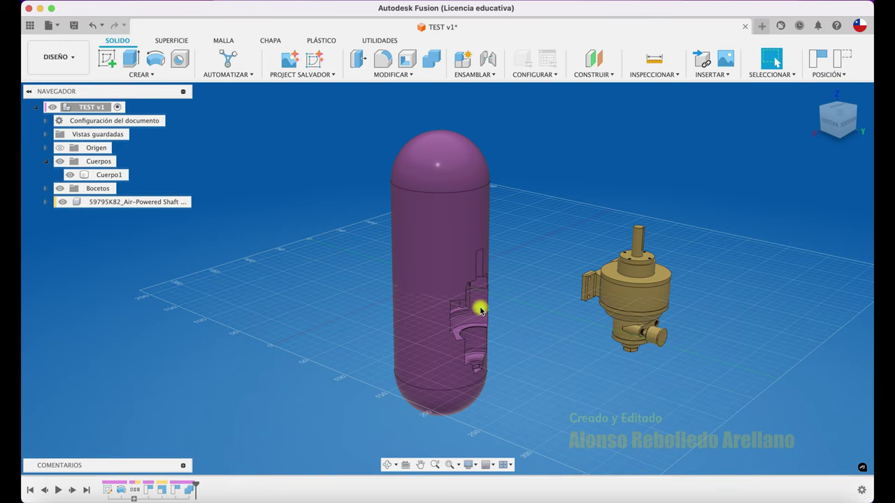
pyautogui.keyDown('shift'); pyautogui.scroll(3, 282, 308); pyautogui.keyUp('shift')
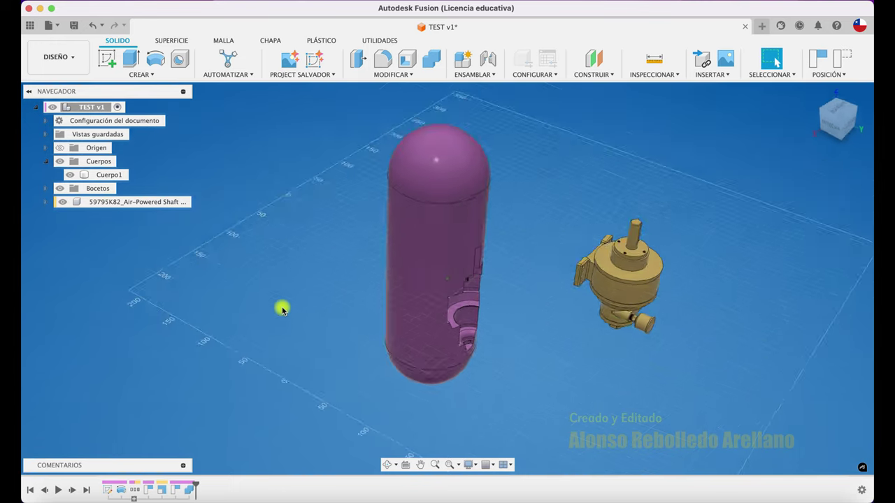
pyautogui.keyDown('shift'); pyautogui.scroll(2, 277, 266); pyautogui.keyUp('shift')
pyautogui.click(108, 60)
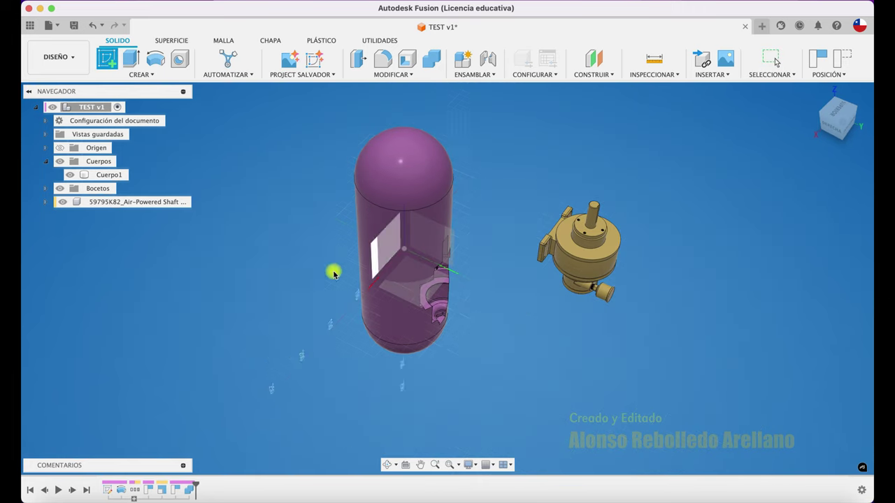
# Step: On the XY plane, keep the valve's position and sketch a horizontal line across the capsule
pyautogui.click(402, 295)
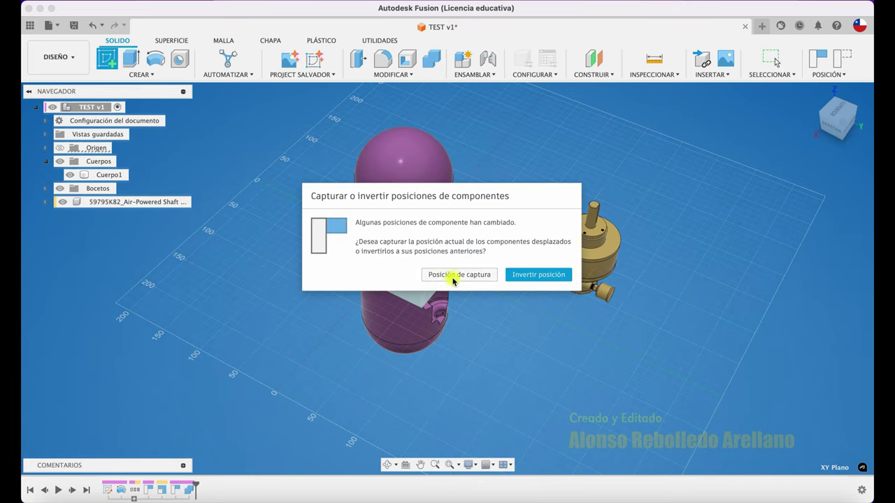
pyautogui.click(450, 280)
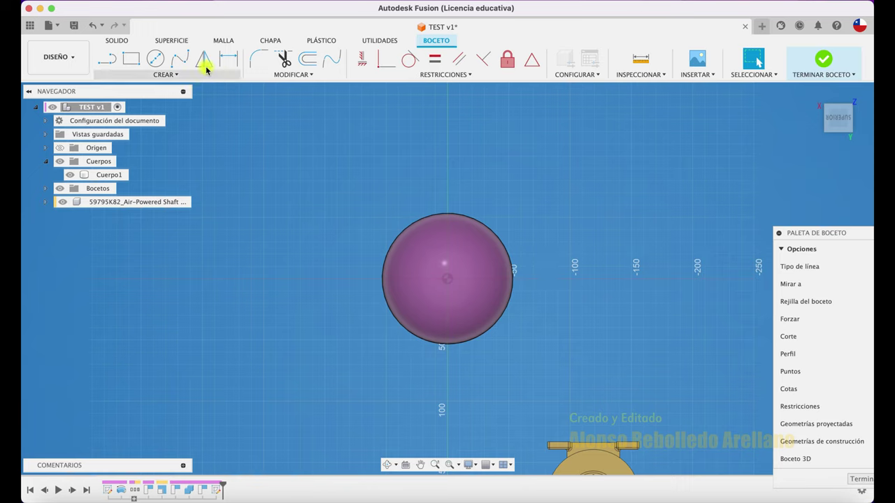
pyautogui.click(107, 61)
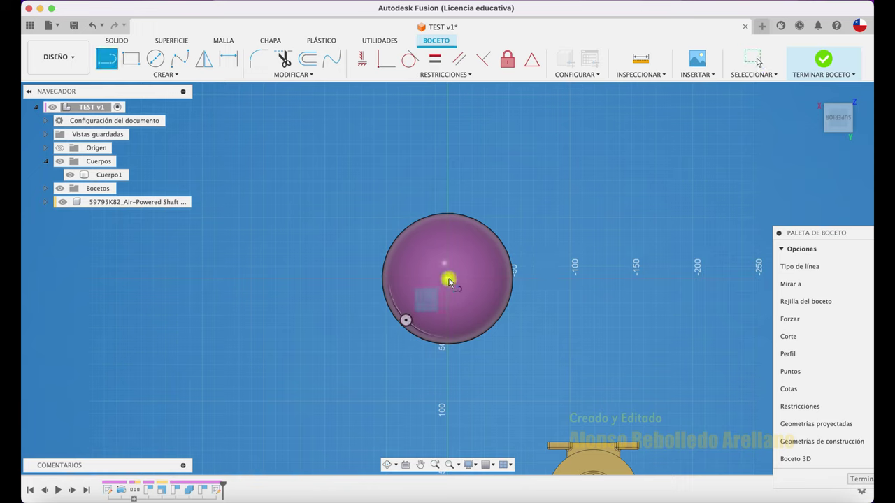
pyautogui.click(345, 280)
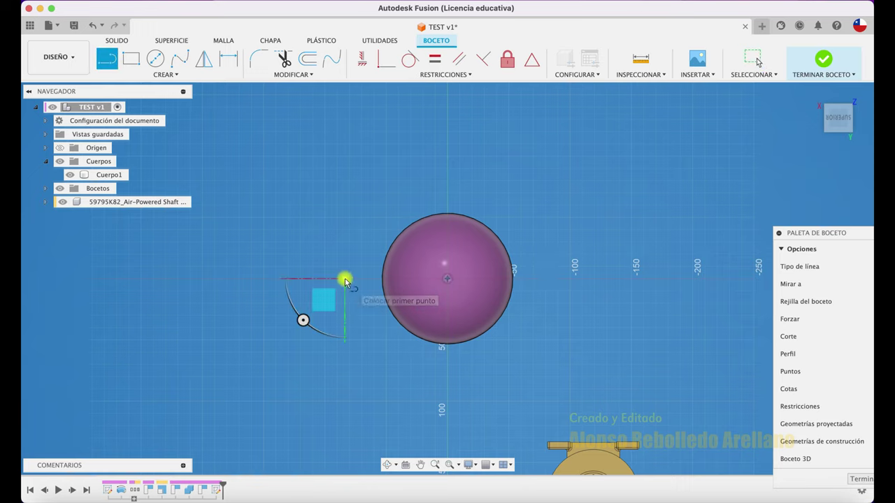
pyautogui.click(581, 280)
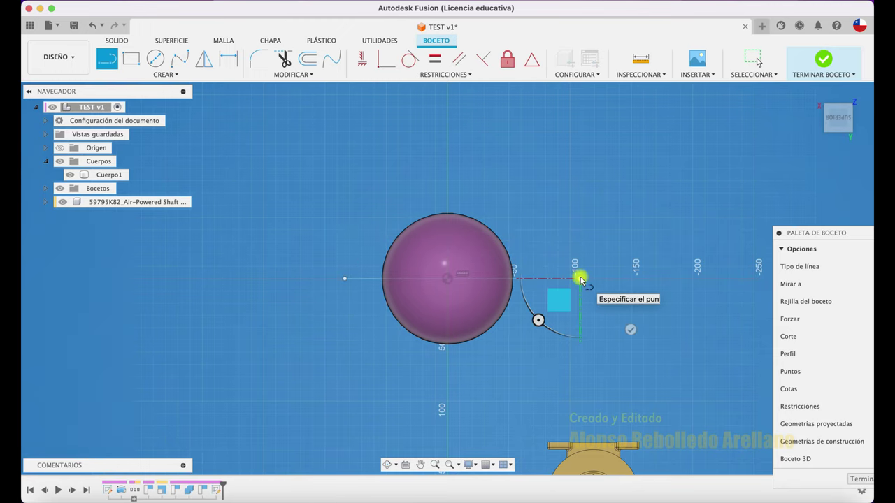
pyautogui.moveTo(581, 280); pyautogui.dragTo(618, 215)
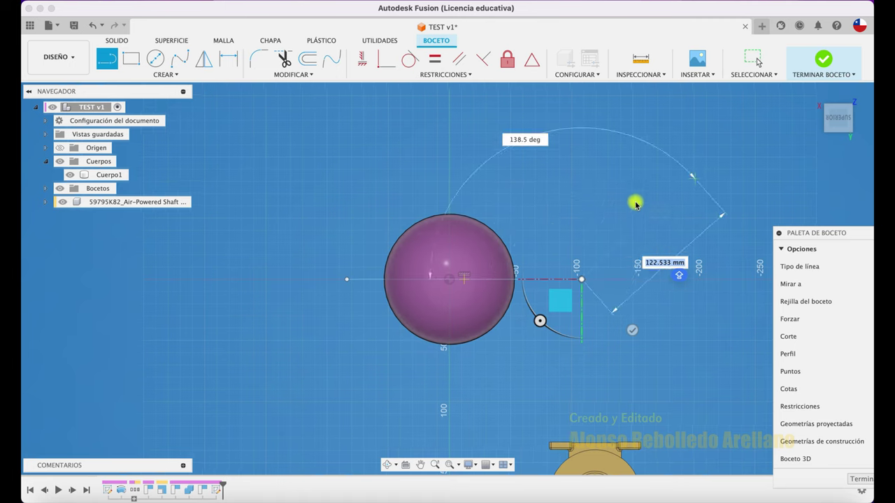
pyautogui.press('Escape')
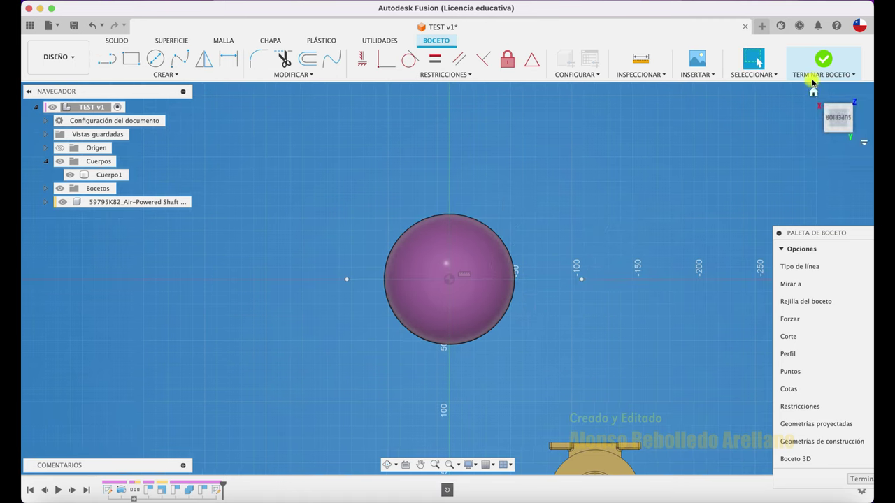
pyautogui.click(822, 60)
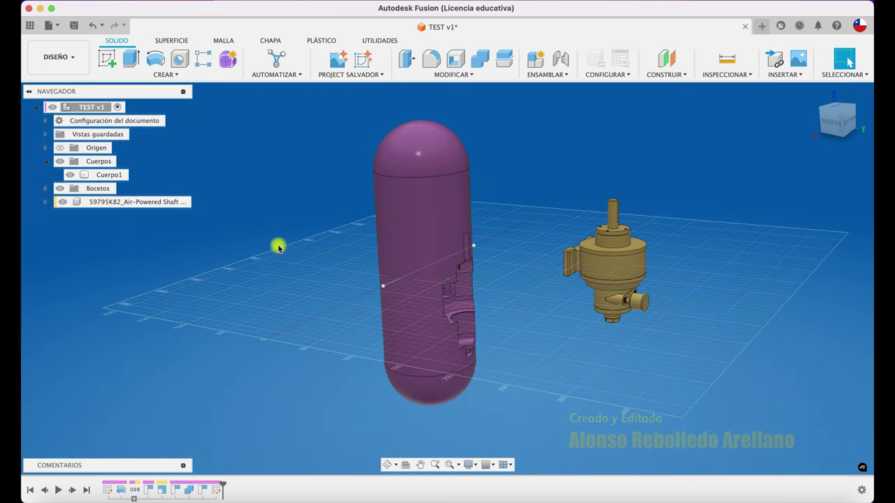
pyautogui.keyDown('shift'); pyautogui.moveTo(278, 247); pyautogui.dragTo(333, 274, button='middle'); pyautogui.keyUp('shift')
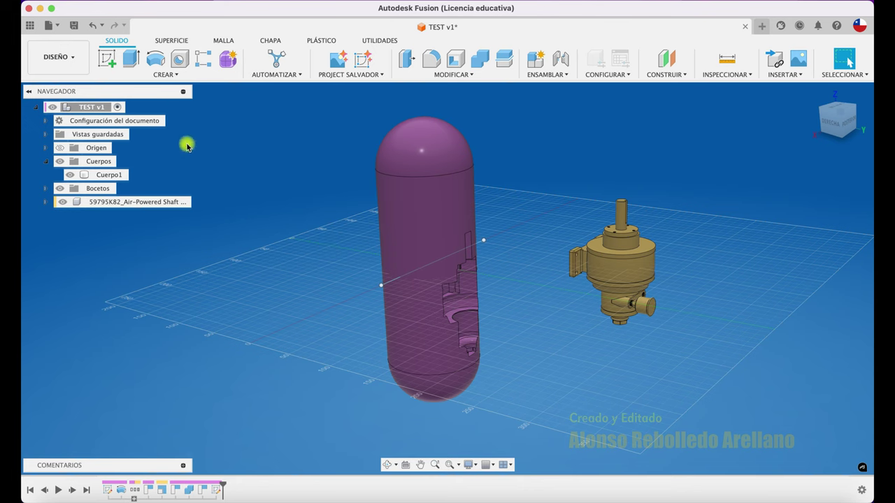
pyautogui.click(106, 59)
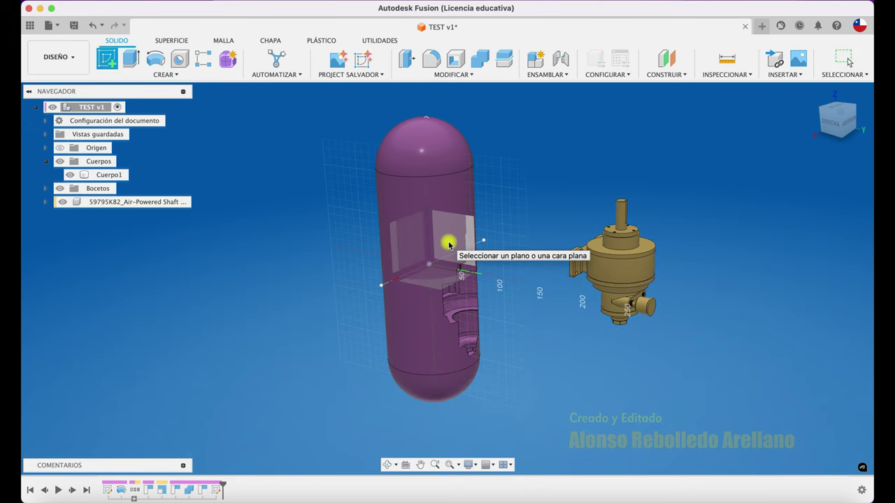
# Step: Sketch a vertical line from capsule top to bottom on the side plane, deleting the horizontal line
pyautogui.click(448, 244)
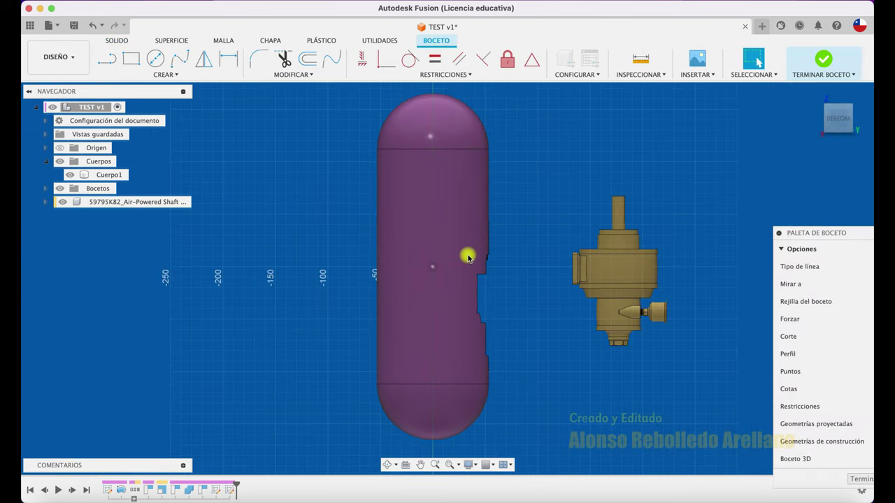
pyautogui.press('l')
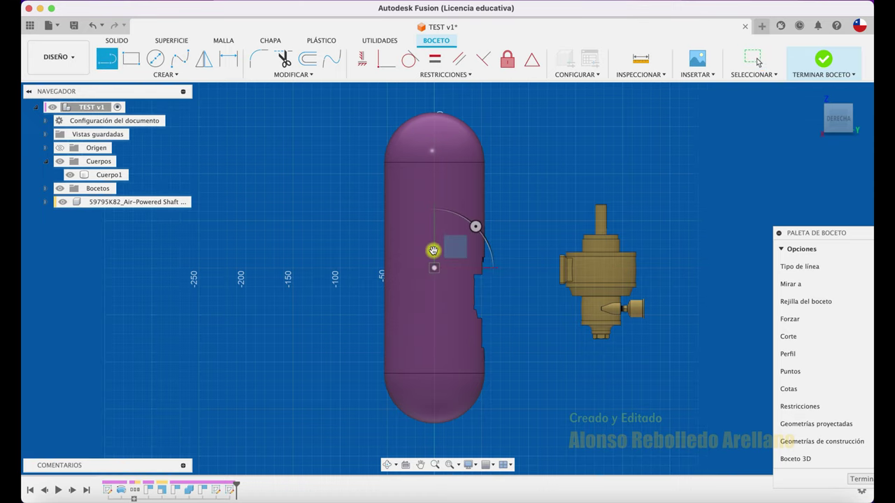
pyautogui.click(434, 98)
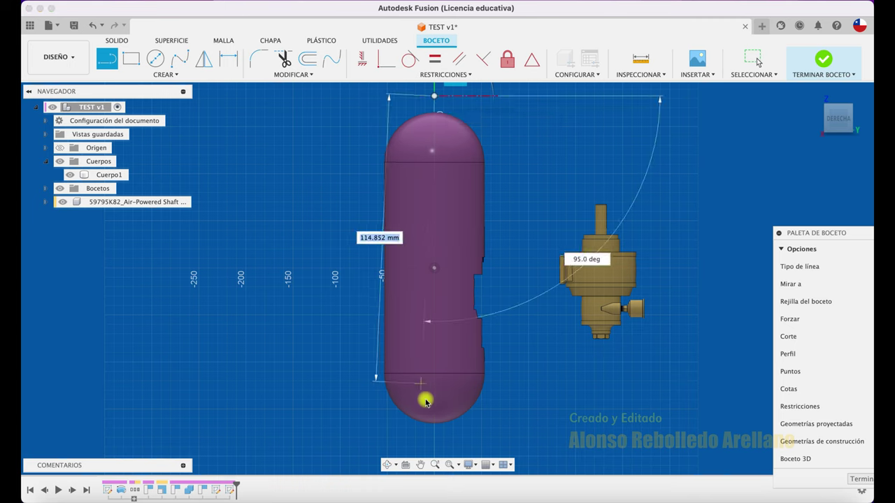
pyautogui.click(434, 439)
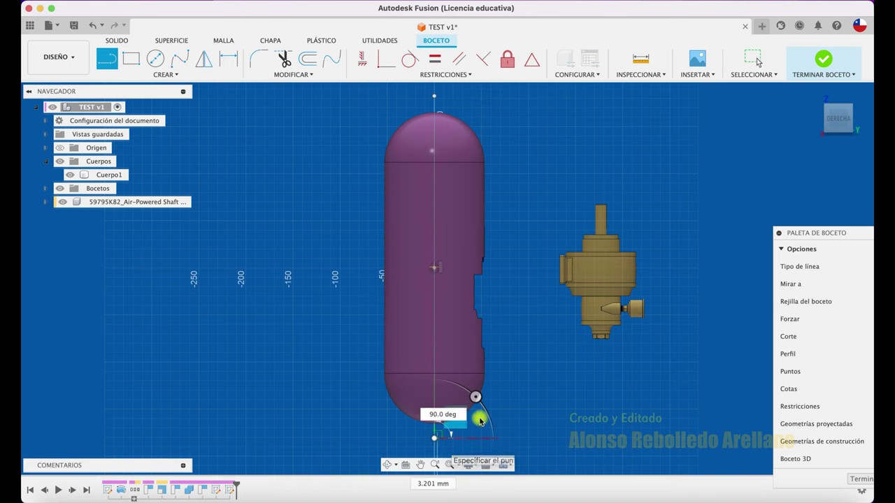
pyautogui.click(822, 77)
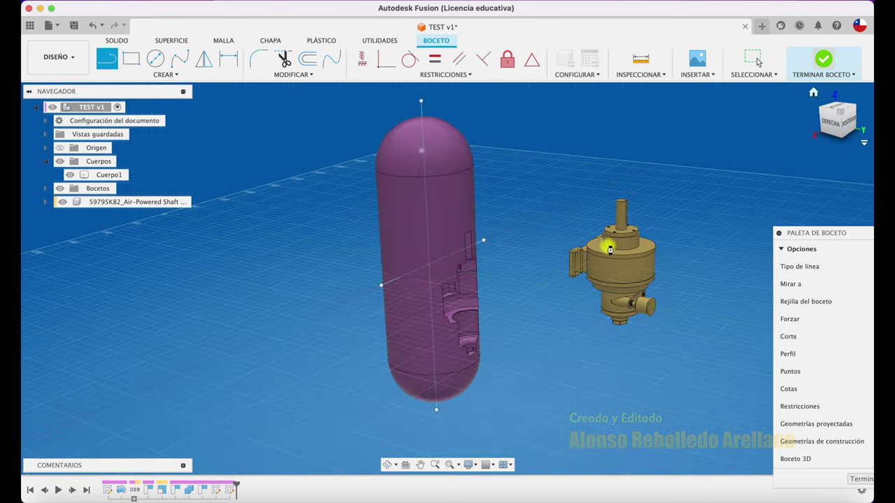
pyautogui.press('BackSpace')
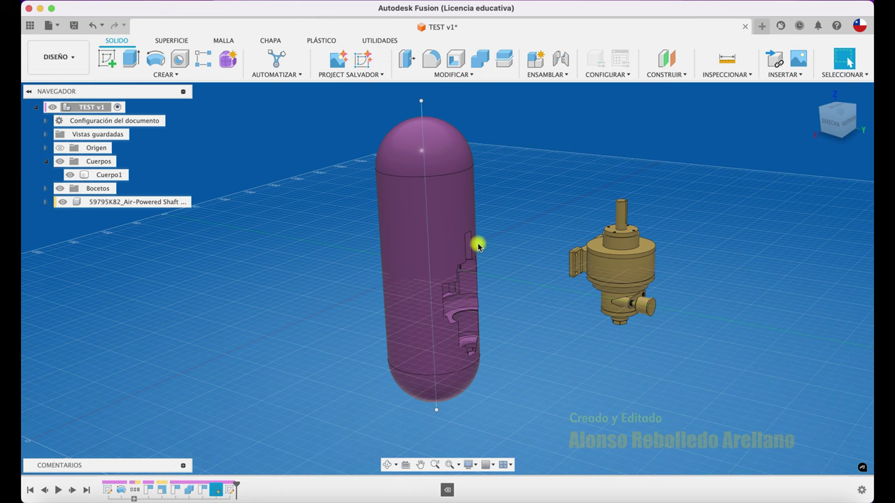
# Step: Split the capsule body in two using the vertical sketch line as the splitting tool
pyautogui.click(470, 76)
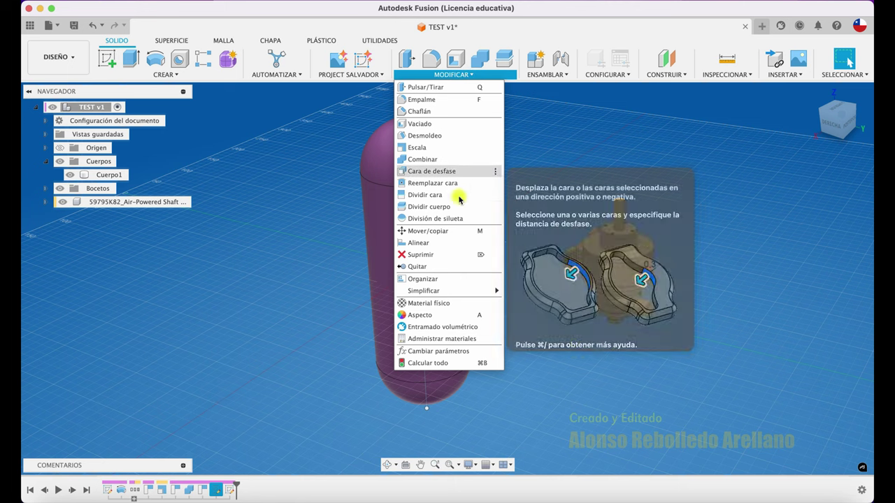
pyautogui.click(456, 210)
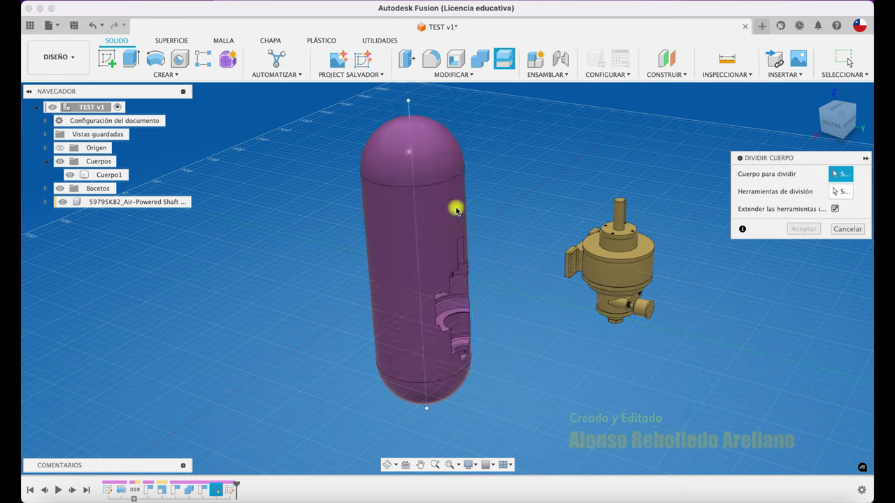
pyautogui.click(447, 207)
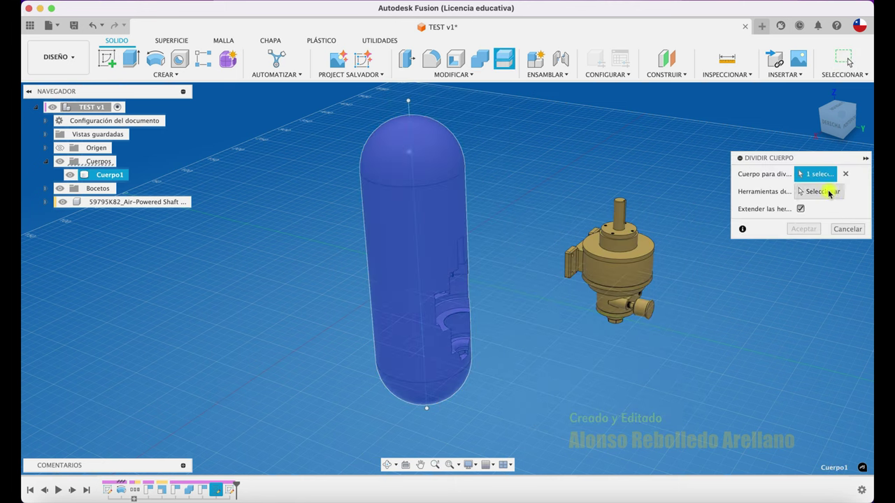
pyautogui.click(822, 192)
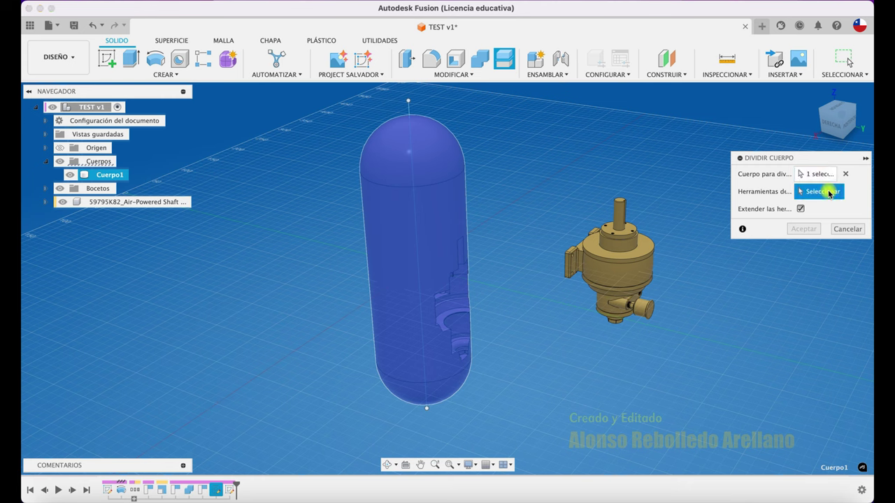
pyautogui.click(408, 106)
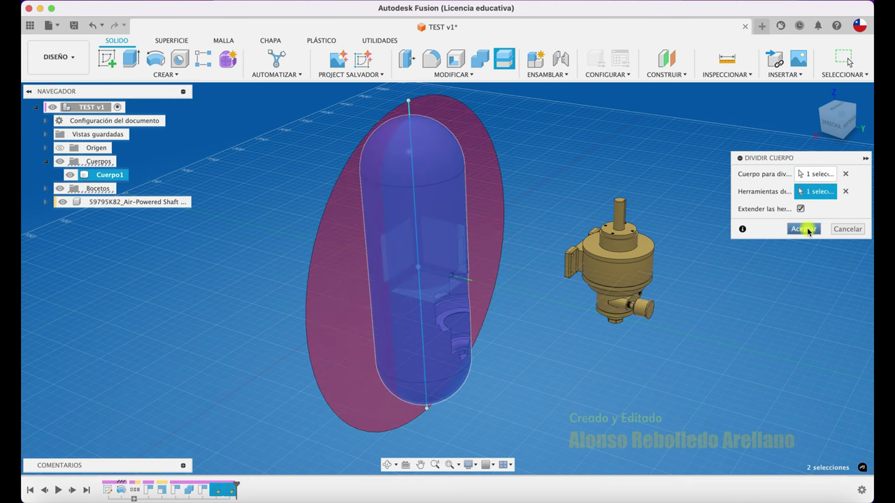
pyautogui.click(803, 229)
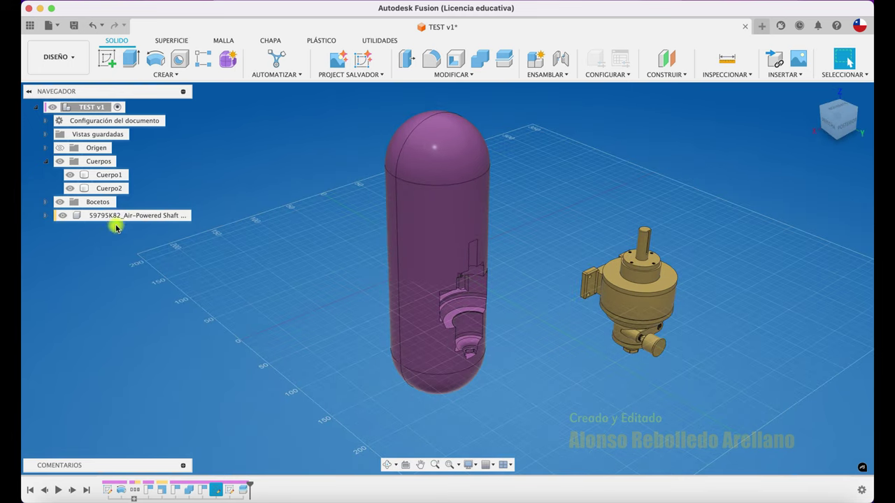
# Step: Remove the Cuerpo2 half from the browser, leaving only Cuerpo1
pyautogui.click(109, 175)
pyautogui.click(112, 188)
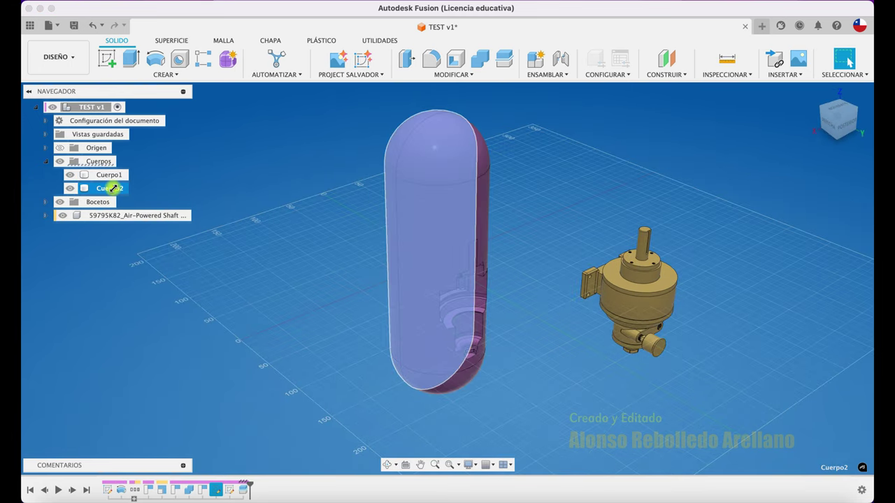
pyautogui.rightClick(112, 189)
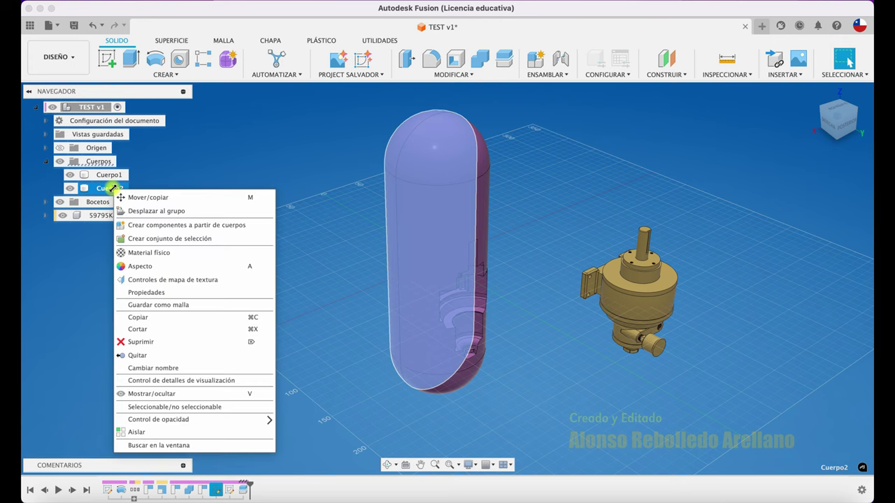
pyautogui.click(156, 342)
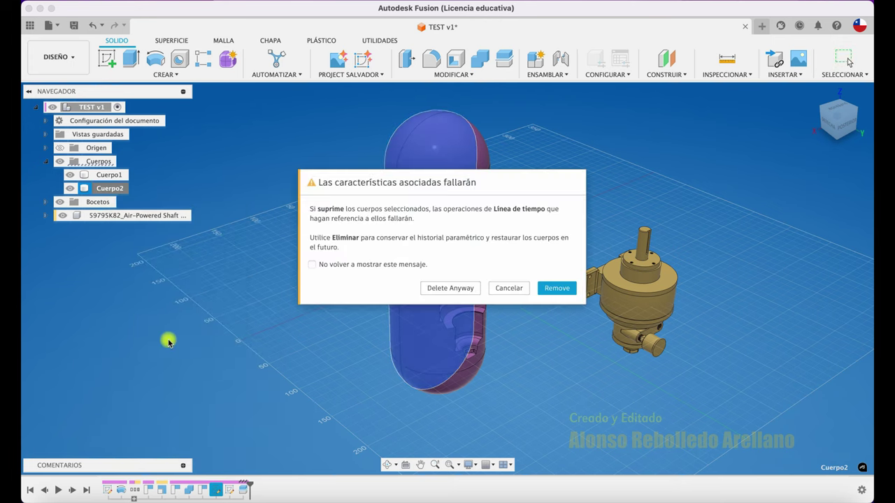
pyautogui.click(514, 290)
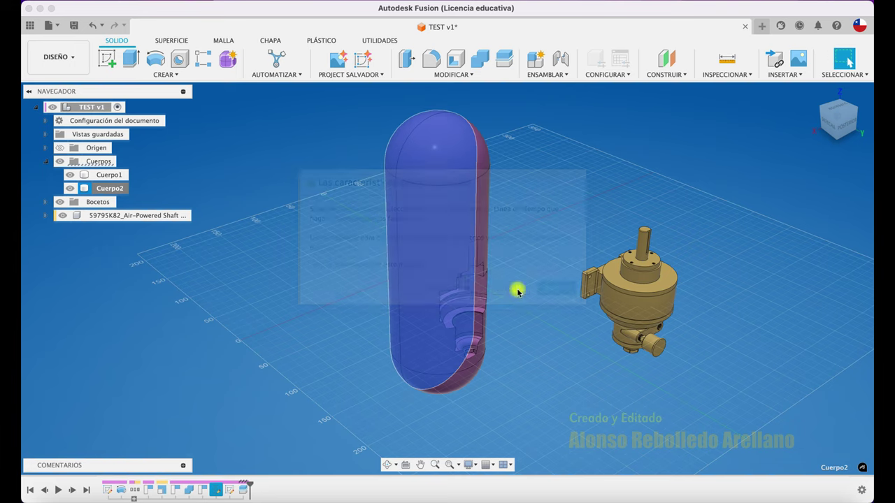
pyautogui.rightClick(116, 193)
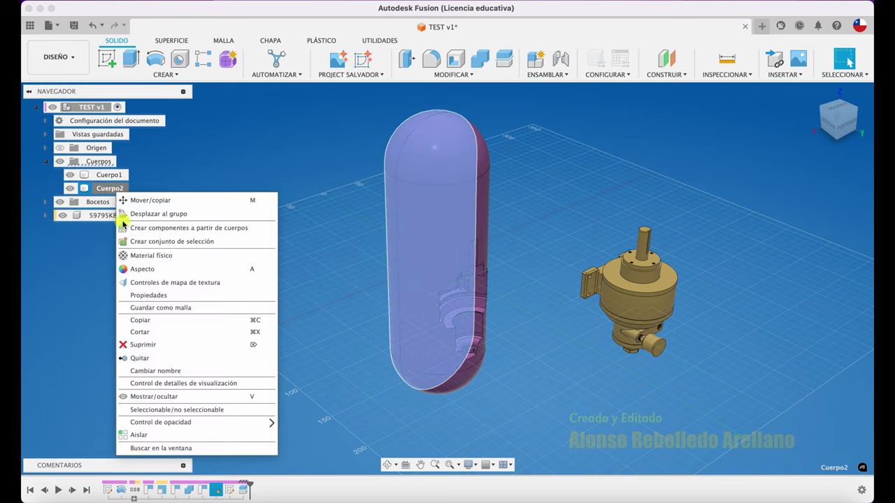
pyautogui.click(164, 357)
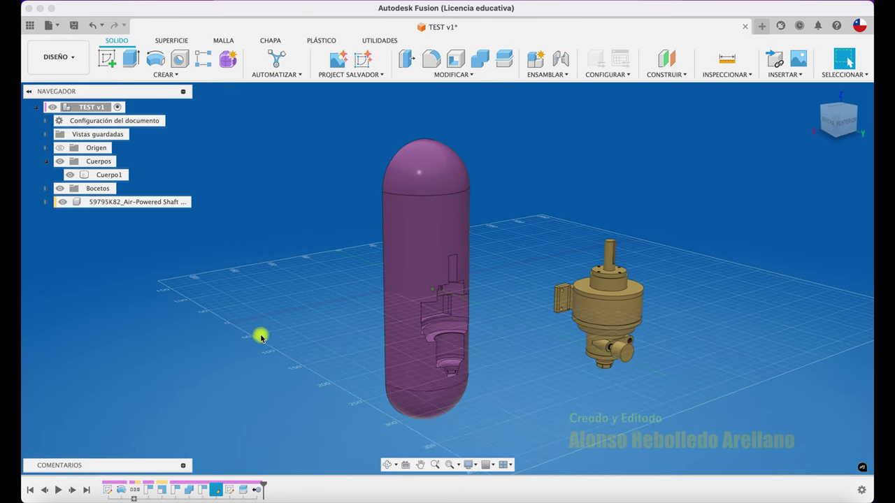
# Step: Rotate the 59795K82 gearmotor bodies 90° about the Y axis
pyautogui.click(170, 201)
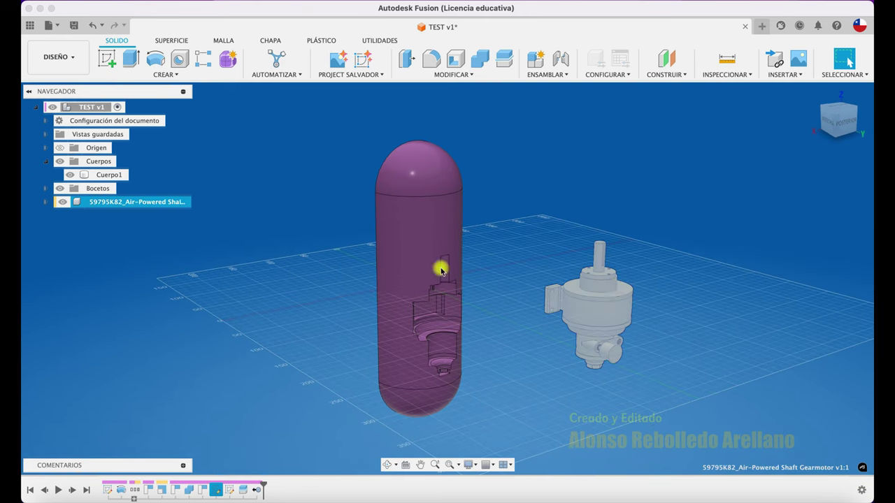
pyautogui.moveTo(599, 304); pyautogui.dragTo(567, 228)
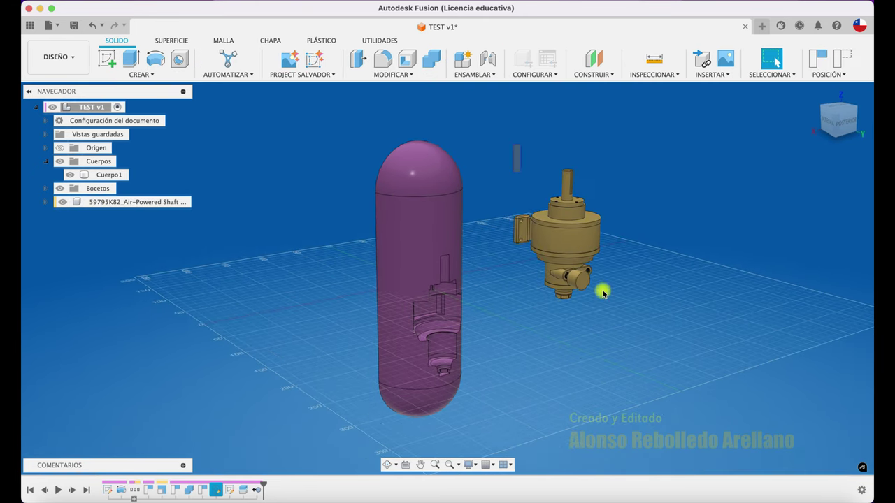
pyautogui.moveTo(514, 145); pyautogui.dragTo(653, 336)
pyautogui.press('m')
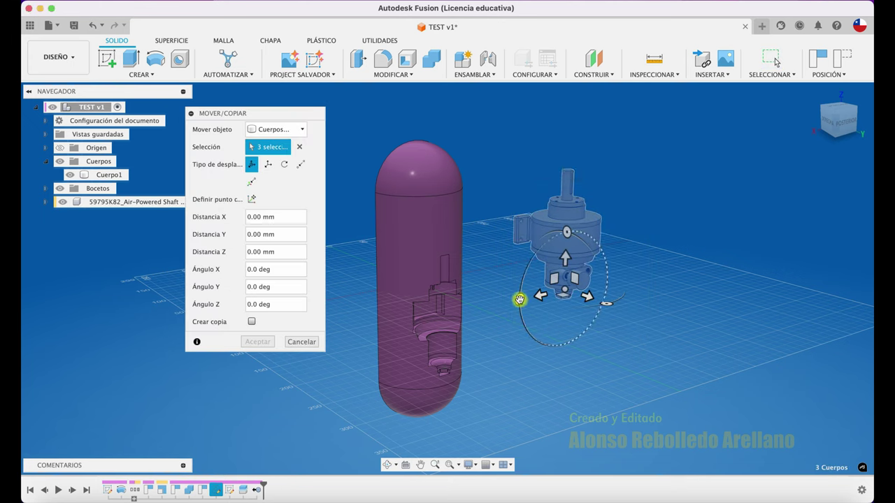
pyautogui.moveTo(519, 299); pyautogui.dragTo(563, 404)
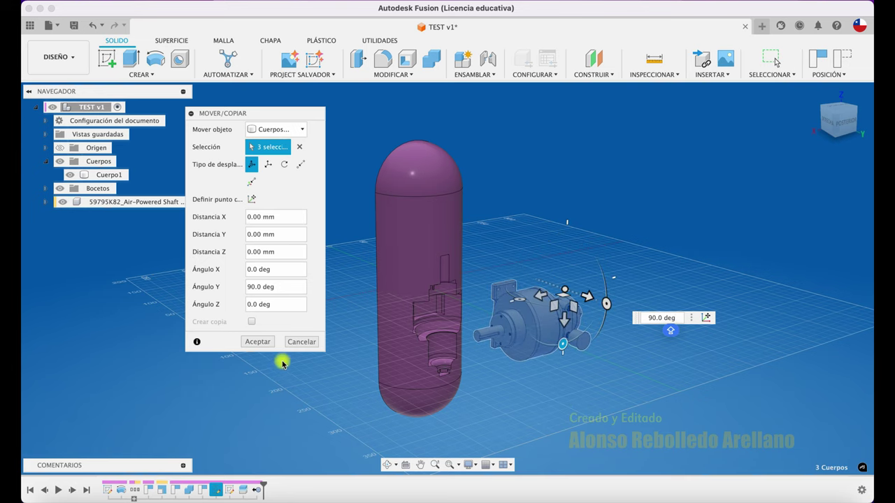
pyautogui.click(262, 345)
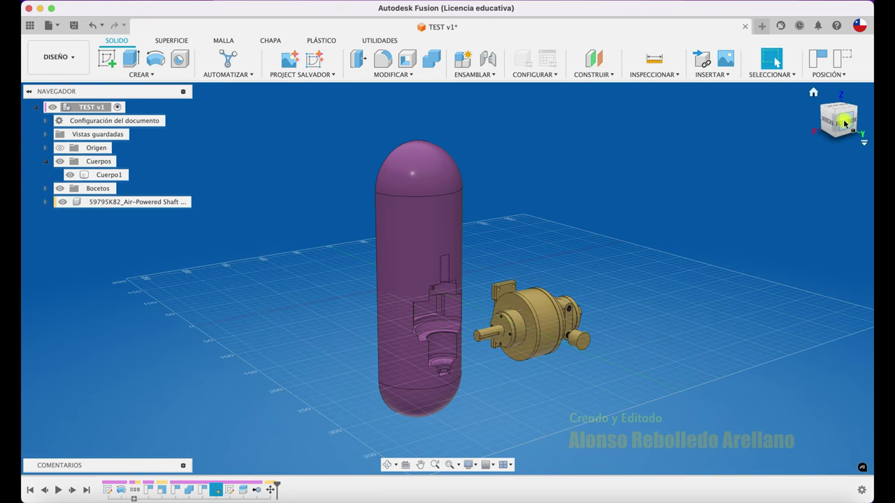
# Step: Using the Back and Right views, drag the gearmotor against the capsule's upper side
pyautogui.click(845, 123)
pyautogui.moveTo(700, 429)
pyautogui.mouseDown()
pyautogui.moveTo(623, 305)
pyautogui.moveTo(647, 295)
pyautogui.mouseUp()
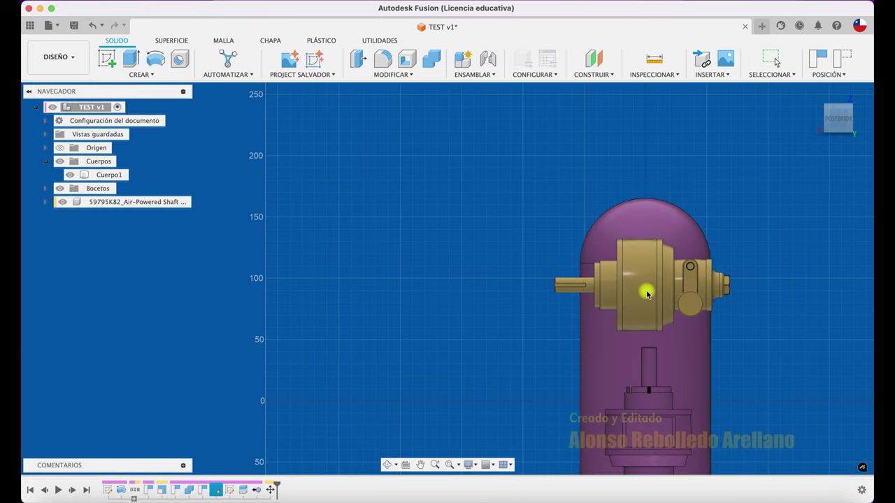
pyautogui.moveTo(647, 295)
pyautogui.mouseDown()
pyautogui.moveTo(649, 308)
pyautogui.moveTo(651, 283)
pyautogui.mouseUp()
pyautogui.click(830, 137)
pyautogui.click(833, 125)
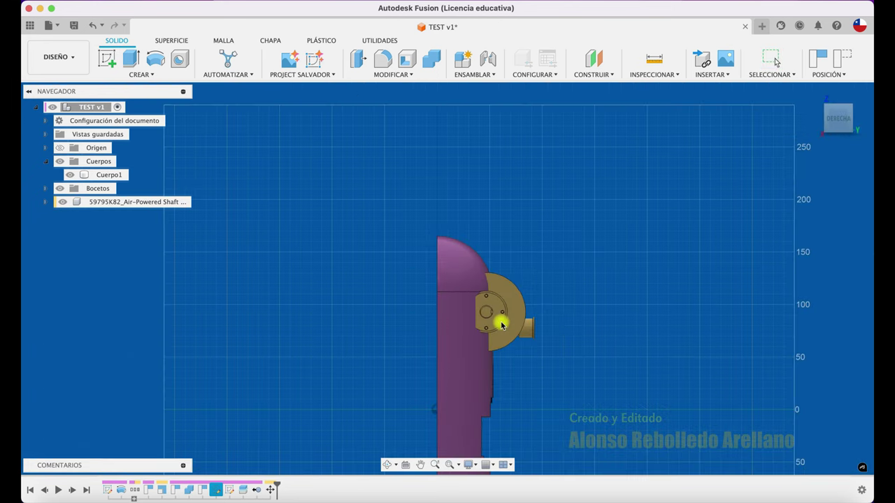
pyautogui.moveTo(504, 325); pyautogui.dragTo(517, 322)
pyautogui.press('F6')
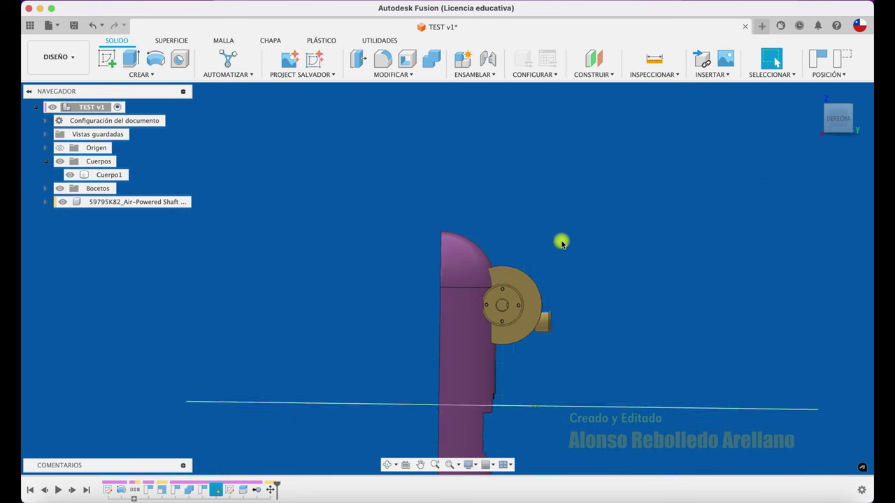
# Step: Combine-cut the gearmotor bodies from Cuerpo1 keeping the tools, then drag the gearmotor away
pyautogui.click(431, 60)
pyautogui.click(473, 274)
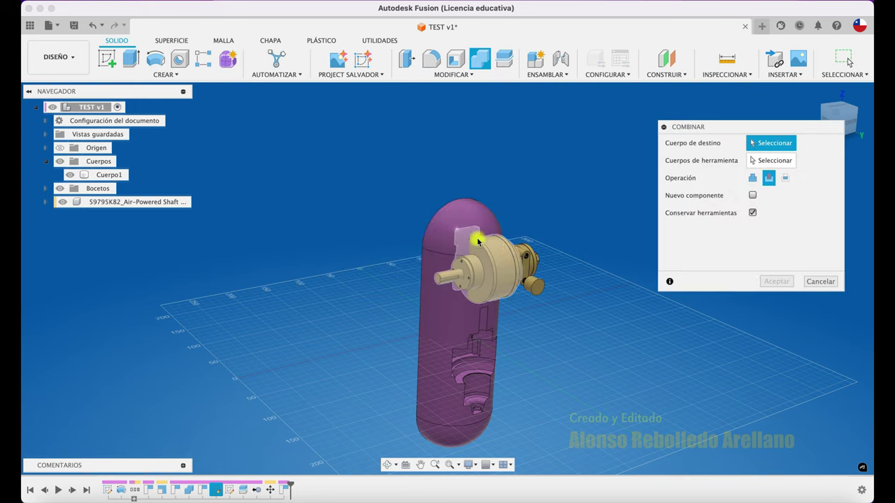
pyautogui.click(463, 210)
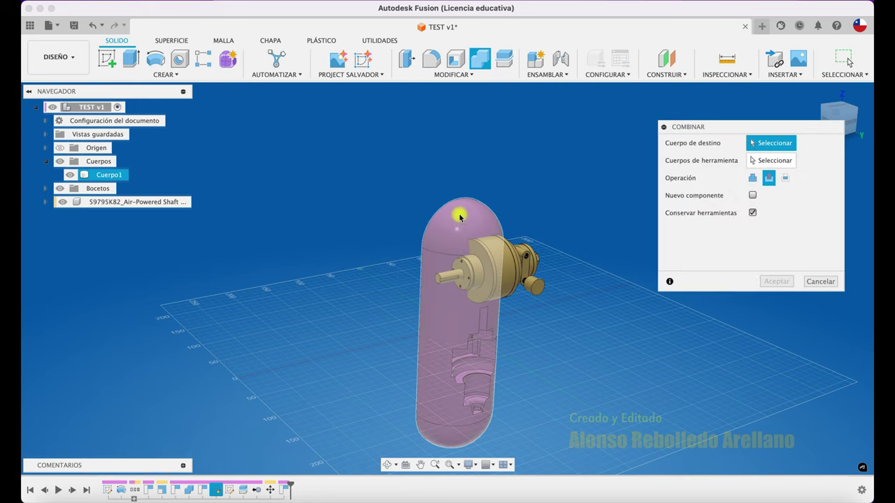
pyautogui.click(519, 267)
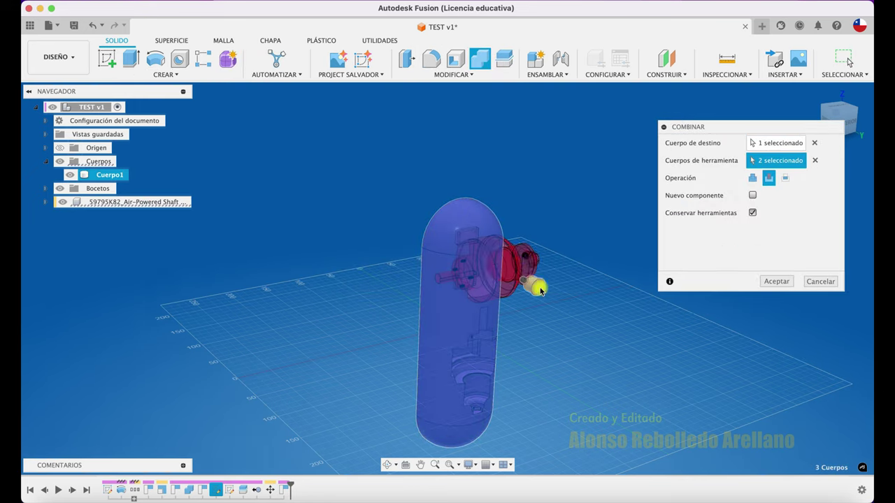
pyautogui.click(776, 282)
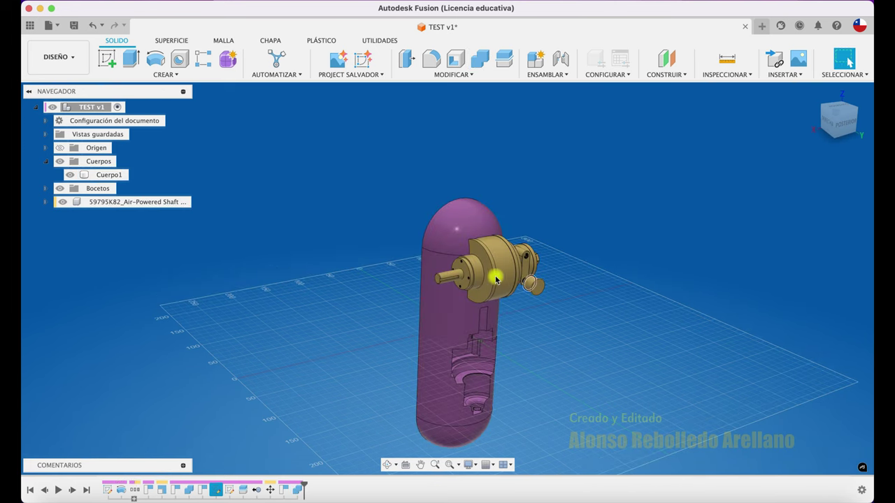
pyautogui.moveTo(505, 273); pyautogui.dragTo(643, 300)
pyautogui.keyDown('shift'); pyautogui.moveTo(653, 304); pyautogui.dragTo(655, 307, button='middle'); pyautogui.keyUp('shift')
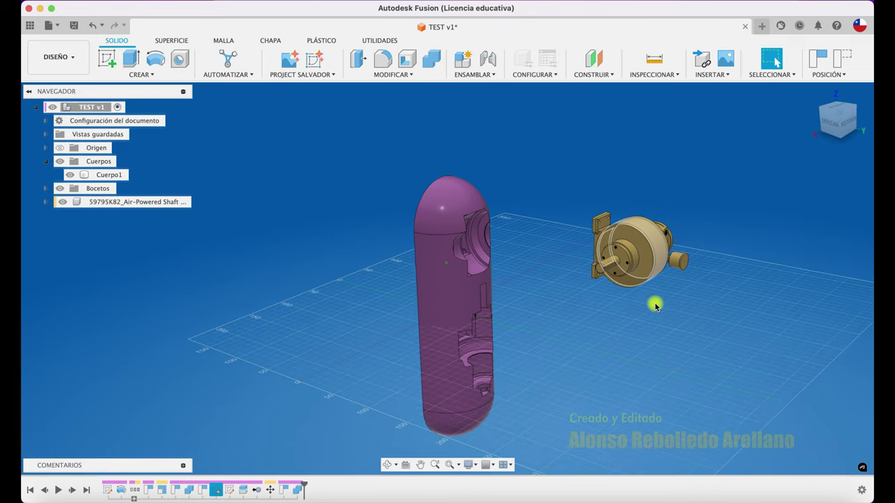
pyautogui.moveTo(839, 119)
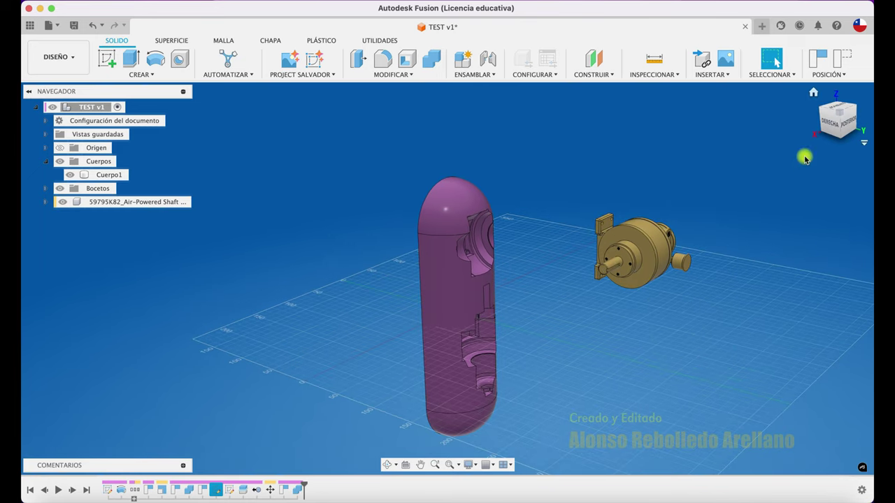
# Step: Scale the gearmotor bodies down to 0.714 of their size
pyautogui.click(834, 126)
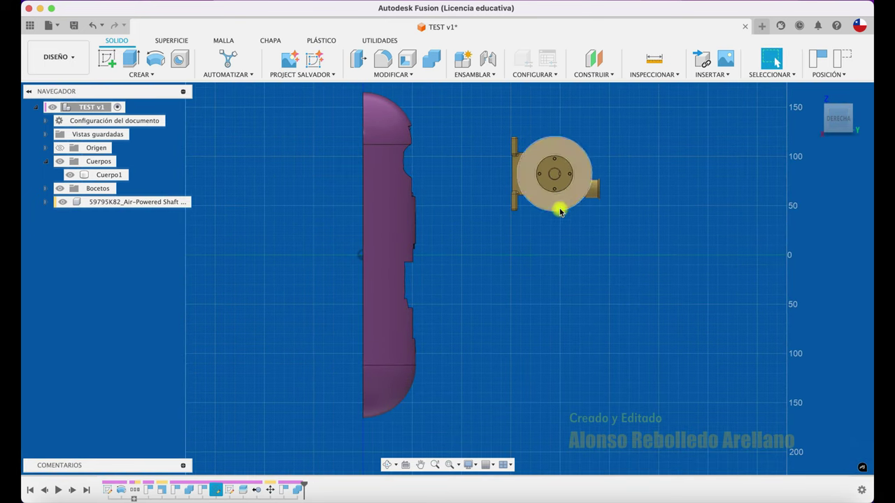
pyautogui.moveTo(500, 156); pyautogui.dragTo(654, 310)
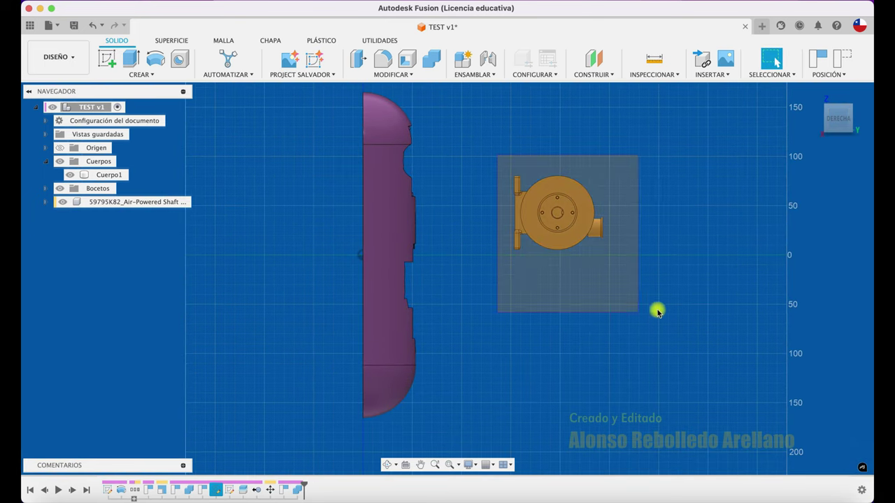
pyautogui.click(389, 74)
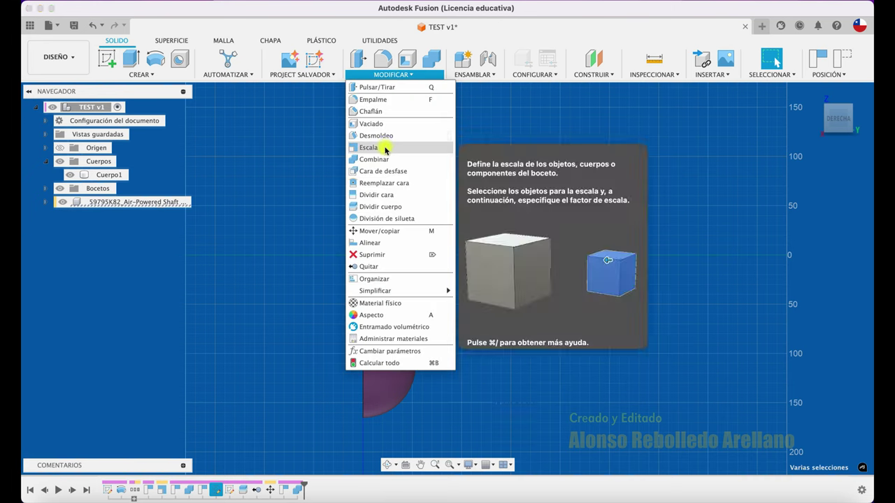
pyautogui.click(384, 148)
pyautogui.moveTo(570, 209); pyautogui.dragTo(568, 207)
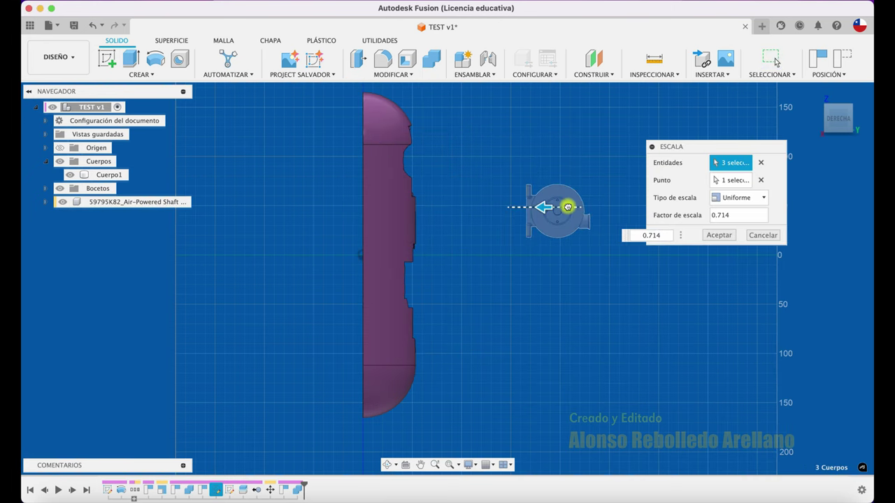
pyautogui.click(718, 235)
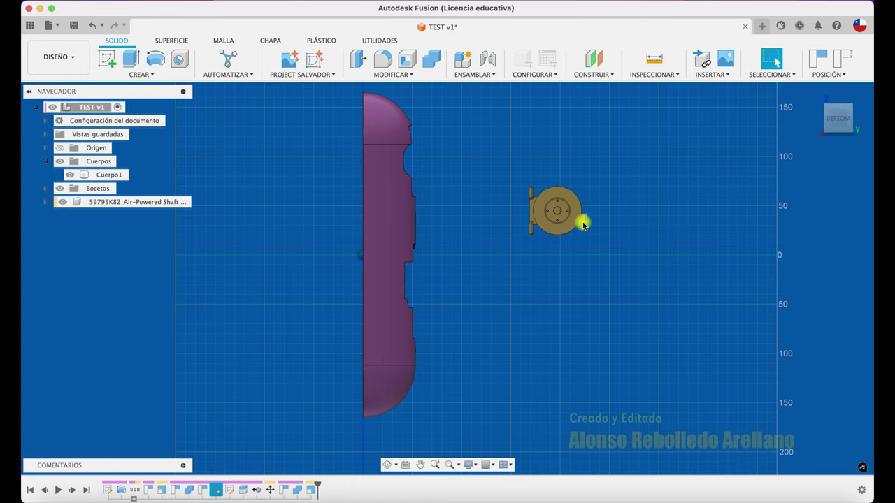
# Step: Position the smaller gearmotor against the capsule's lower left end, checking from the back view
pyautogui.moveTo(540, 272); pyautogui.dragTo(432, 401)
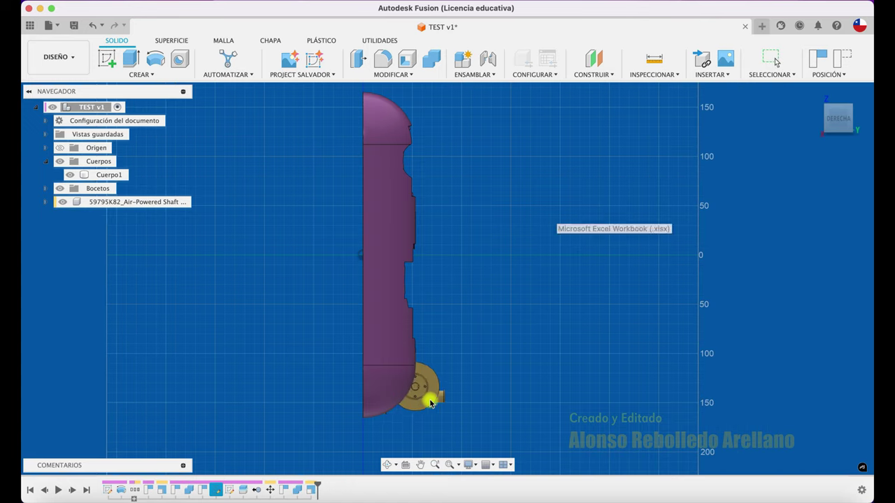
pyautogui.moveTo(839, 119); pyautogui.dragTo(843, 116)
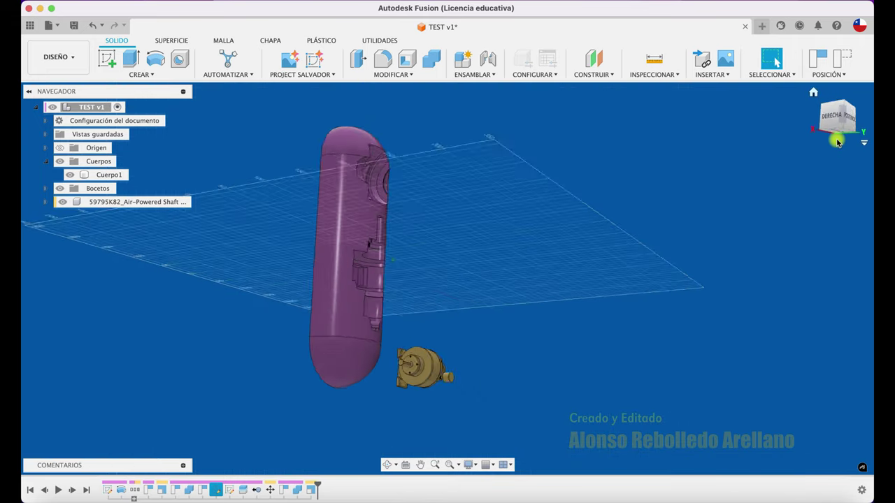
pyautogui.click(838, 119)
pyautogui.moveTo(576, 337); pyautogui.dragTo(456, 324)
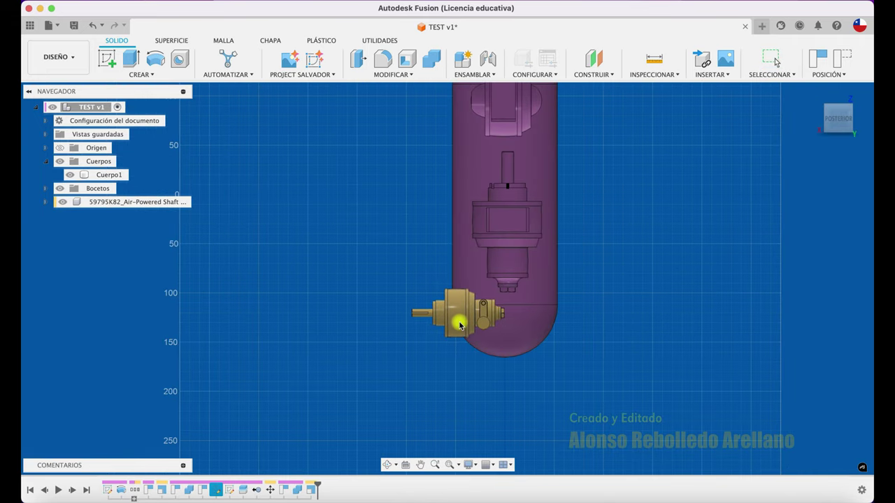
pyautogui.moveTo(458, 362)
pyautogui.keyDown('shift'); pyautogui.mouseDown(button='middle')
pyautogui.moveTo(483, 316)
pyautogui.moveTo(519, 323)
pyautogui.moveTo(517, 311)
pyautogui.mouseUp(button='middle'); pyautogui.keyUp('shift')
pyautogui.moveTo(516, 307); pyautogui.dragTo(508, 295)
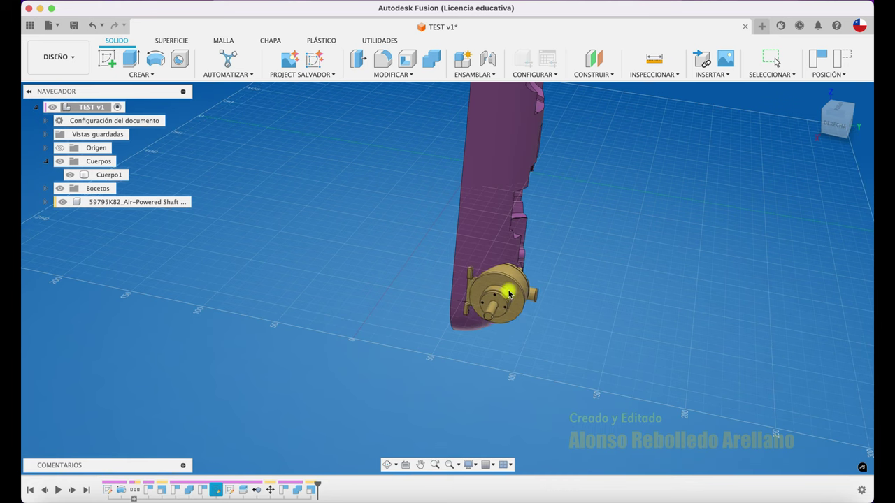
pyautogui.keyDown('shift'); pyautogui.moveTo(509, 295); pyautogui.dragTo(723, 156, button='middle'); pyautogui.keyUp('shift')
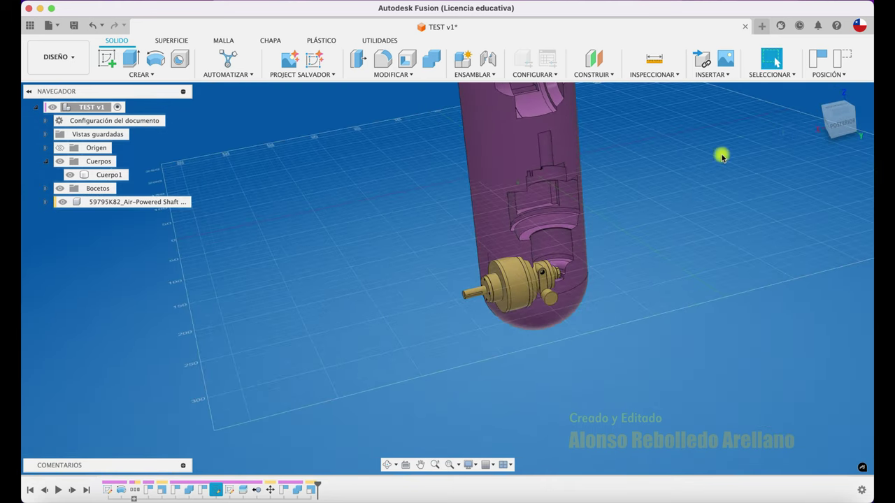
pyautogui.click(844, 128)
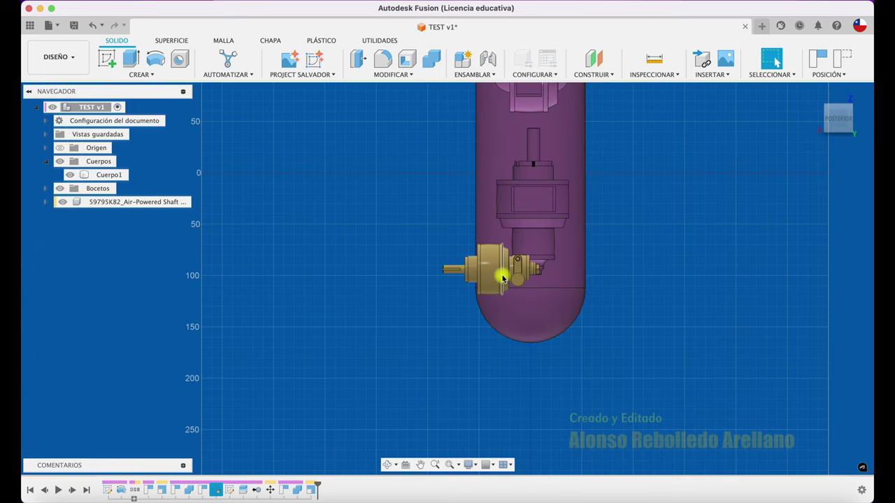
pyautogui.keyDown('shift'); pyautogui.moveTo(513, 293); pyautogui.dragTo(561, 364, button='middle'); pyautogui.keyUp('shift')
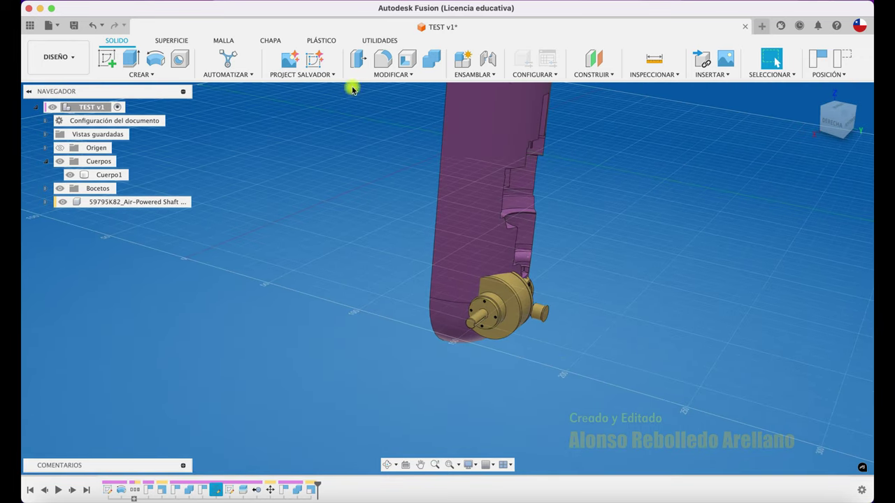
pyautogui.click(432, 64)
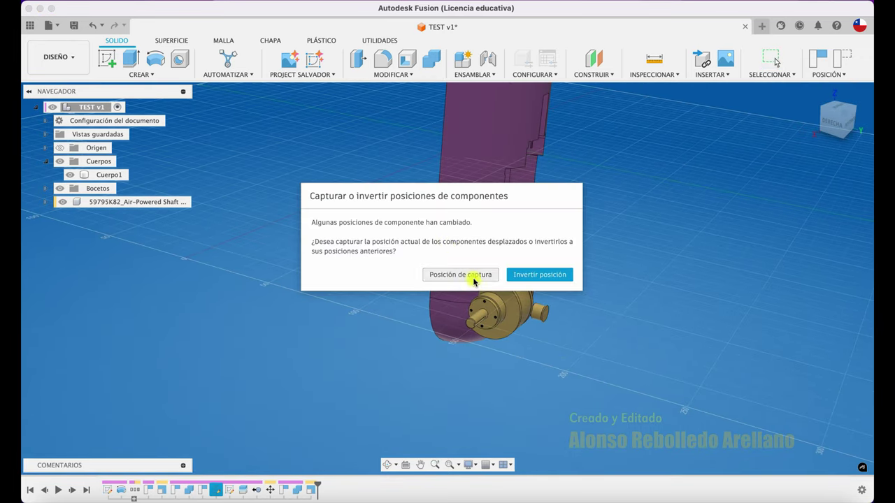
# Step: Join the two motor bodies into Cuerpo1 with Combine, keeping the motor as tools
pyautogui.click(471, 277)
pyautogui.click(476, 181)
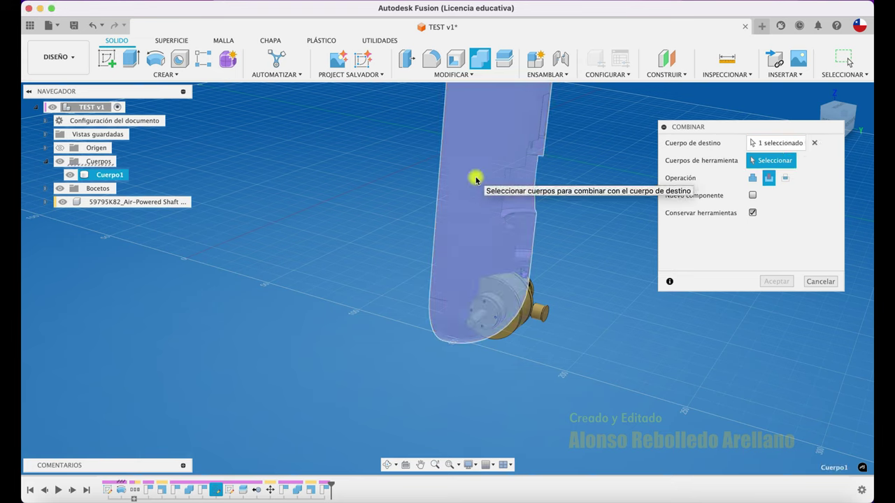
pyautogui.click(752, 177)
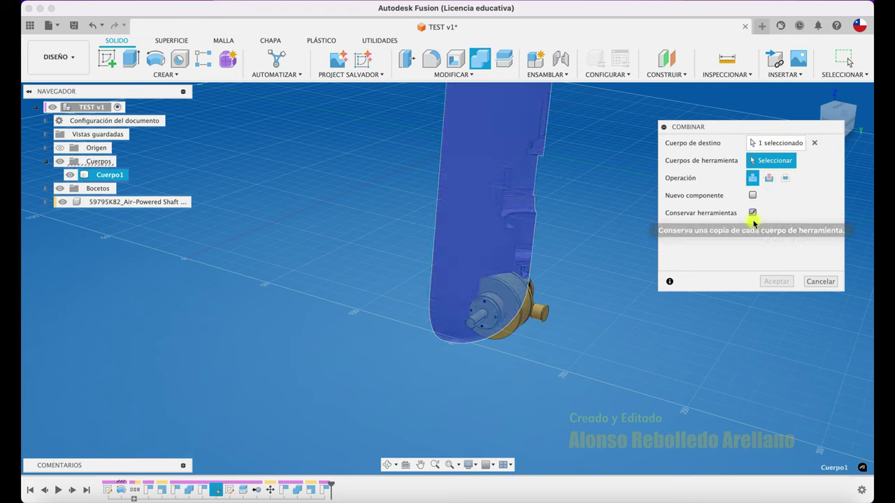
pyautogui.click(532, 312)
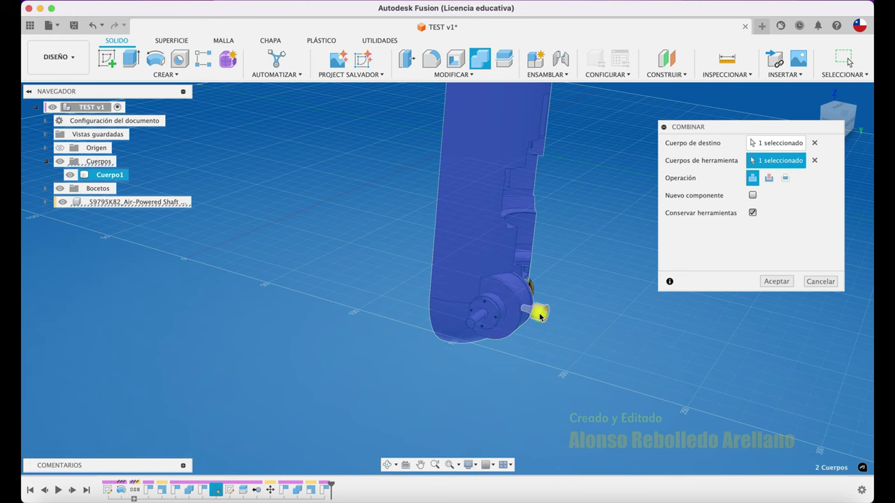
pyautogui.keyDown('shift'); pyautogui.moveTo(587, 296); pyautogui.dragTo(536, 320, button='middle'); pyautogui.keyUp('shift')
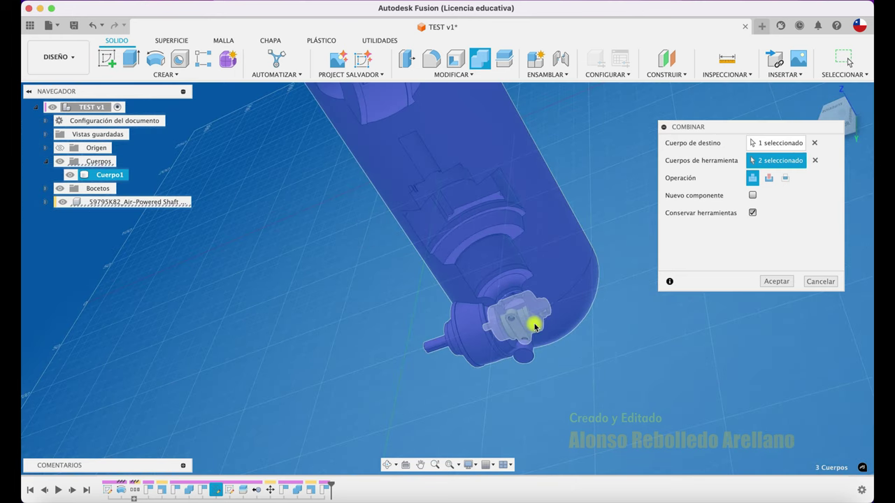
pyautogui.click(529, 327)
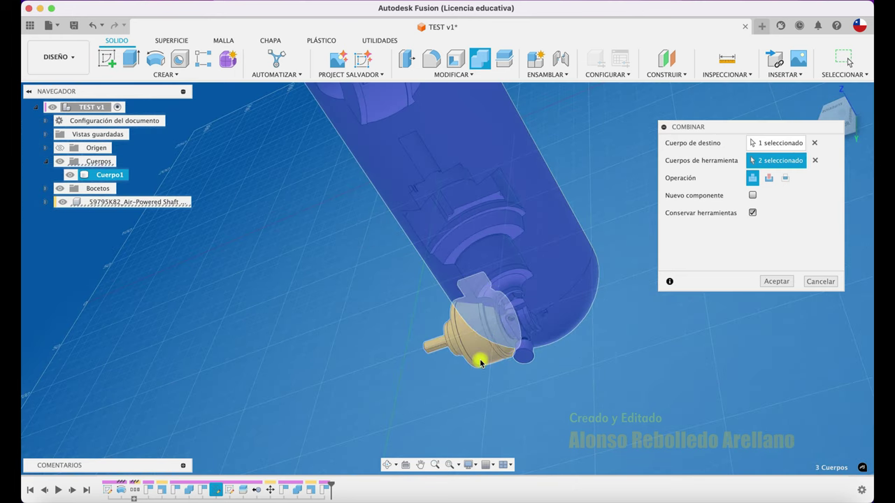
pyautogui.click(523, 362)
pyautogui.click(770, 282)
# Step: Drag the gold motor out to the side and clear the selection
pyautogui.keyDown('shift'); pyautogui.moveTo(639, 310); pyautogui.dragTo(488, 341, button='middle'); pyautogui.keyUp('shift')
pyautogui.moveTo(494, 330)
pyautogui.mouseDown()
pyautogui.moveTo(594, 365)
pyautogui.moveTo(660, 340)
pyautogui.mouseUp()
pyautogui.moveTo(659, 340)
pyautogui.keyDown('shift'); pyautogui.mouseDown(button='middle')
pyautogui.moveTo(496, 296)
pyautogui.moveTo(497, 314)
pyautogui.moveTo(488, 286)
pyautogui.mouseUp(button='middle'); pyautogui.keyUp('shift')
pyautogui.click(429, 305)
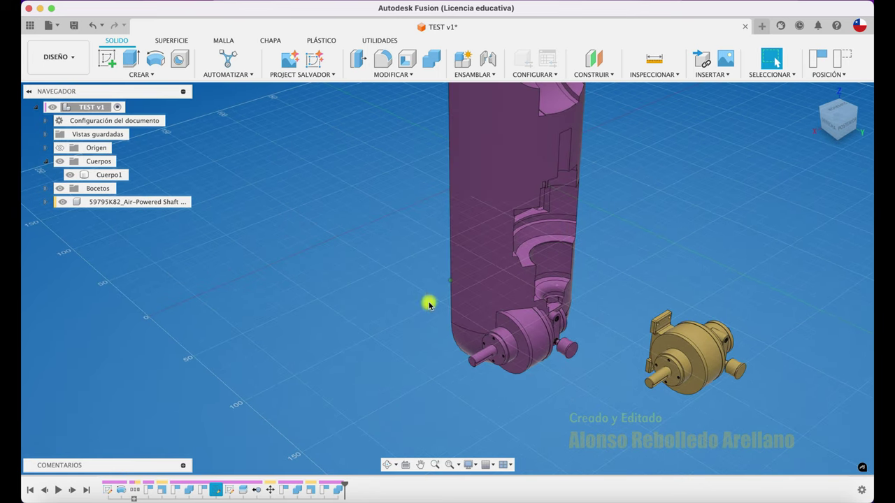
# Step: Hide the separate 59795K82 Air-Powered Shaft motor and zoom out to inspect Cuerpo1
pyautogui.click(155, 203)
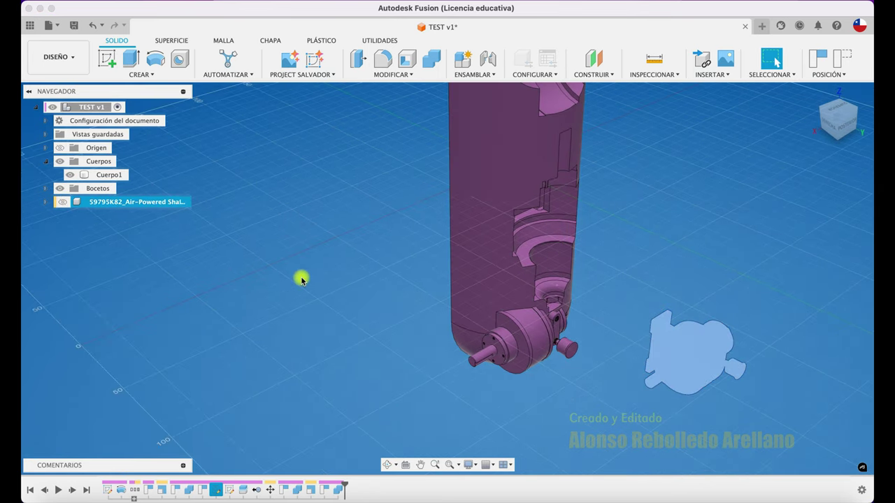
pyautogui.click(302, 280)
pyautogui.keyDown('shift'); pyautogui.scroll(-5, 301, 280); pyautogui.keyUp('shift')
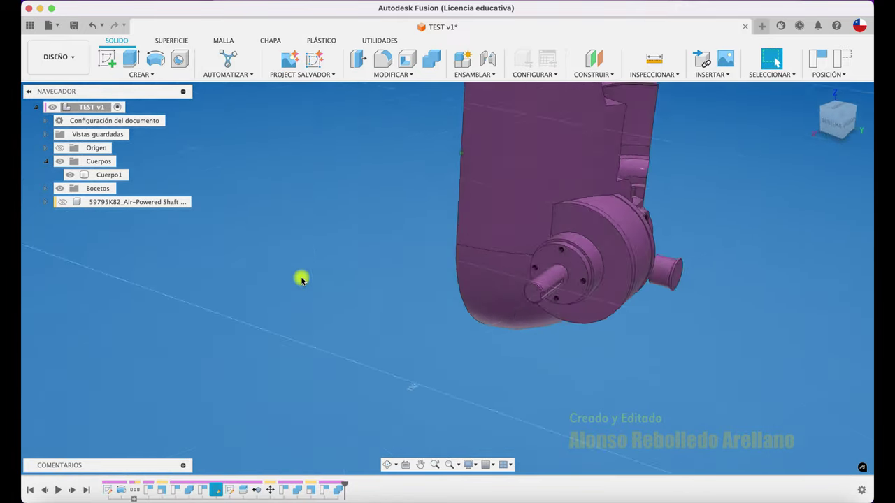
pyautogui.keyDown('shift'); pyautogui.scroll(-2, 301, 279); pyautogui.keyUp('shift')
pyautogui.keyDown('shift'); pyautogui.scroll(-1, 301, 280); pyautogui.keyUp('shift')
pyautogui.keyDown('shift'); pyautogui.scroll(-3, 301, 279); pyautogui.keyUp('shift')
pyautogui.keyDown('shift'); pyautogui.scroll(-2, 302, 280); pyautogui.keyUp('shift')
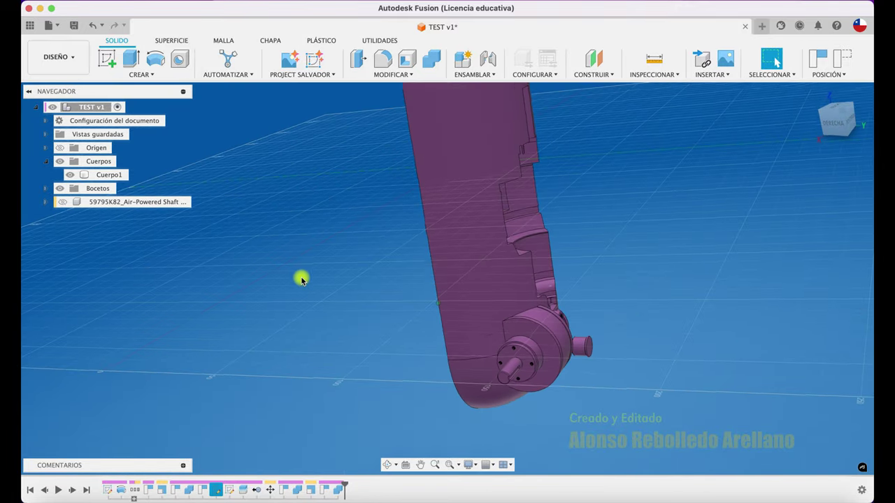
pyautogui.keyDown('shift'); pyautogui.scroll(-2, 302, 280); pyautogui.keyUp('shift')
pyautogui.keyDown('shift'); pyautogui.scroll(-3, 302, 280); pyautogui.keyUp('shift')
pyautogui.keyDown('shift'); pyautogui.scroll(-3, 301, 279); pyautogui.keyUp('shift')
pyautogui.keyDown('shift'); pyautogui.scroll(-2, 302, 280); pyautogui.keyUp('shift')
pyautogui.keyDown('shift'); pyautogui.scroll(-2, 302, 280); pyautogui.keyUp('shift')
pyautogui.keyDown('shift'); pyautogui.scroll(-1, 250, 231); pyautogui.keyUp('shift')
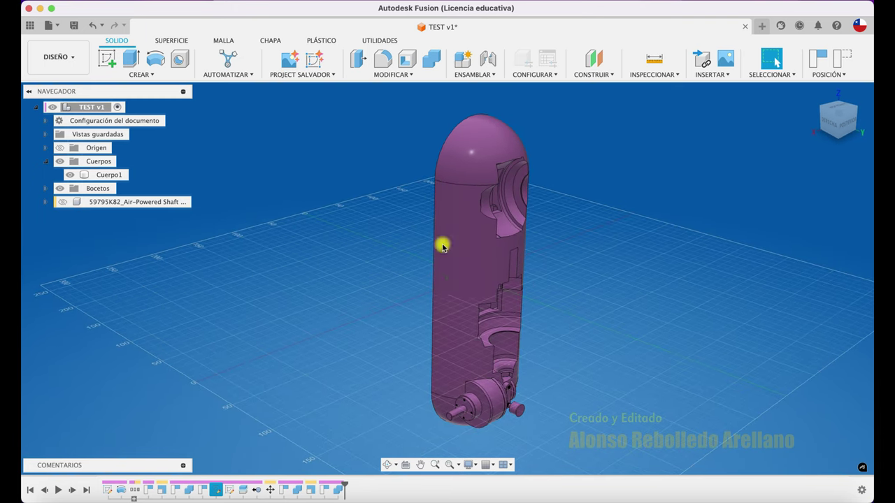
pyautogui.keyDown('shift'); pyautogui.scroll(-3, 350, 267); pyautogui.keyUp('shift')
pyautogui.keyDown('shift'); pyautogui.scroll(-3, 351, 269); pyautogui.keyUp('shift')
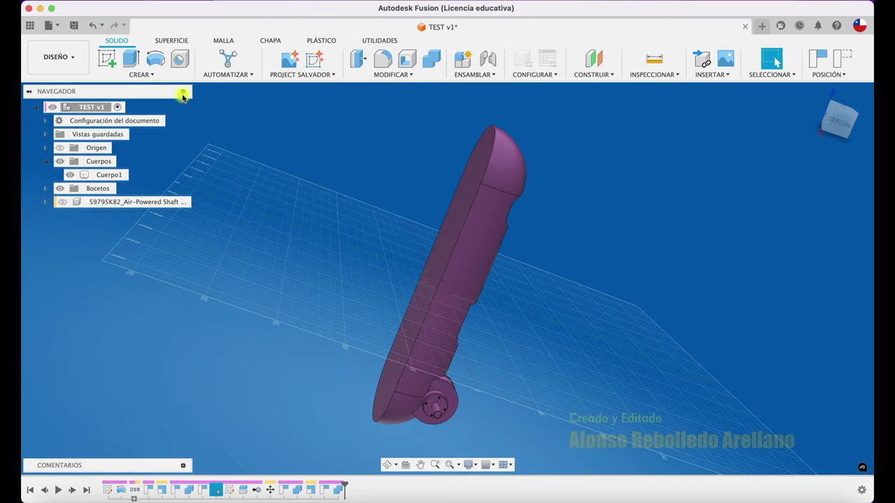
pyautogui.click(154, 76)
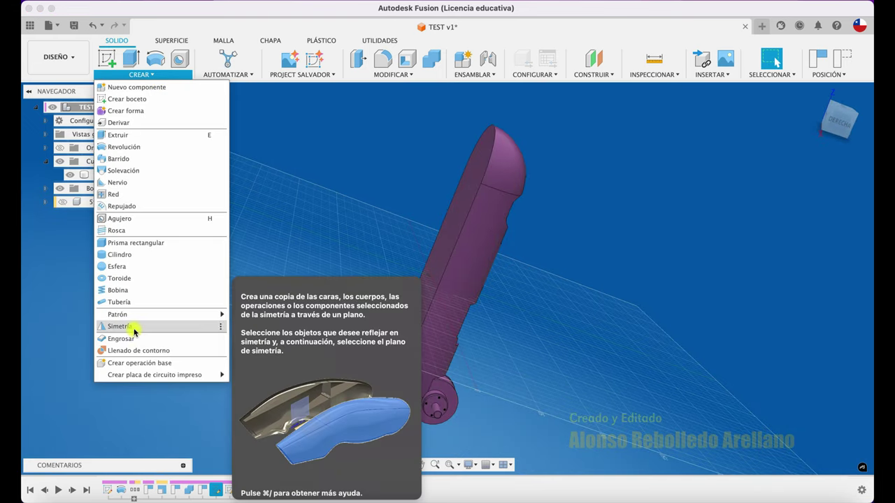
# Step: Mirror Cuerpo1 across its flat face with a Join operation, keeping the captured position
pyautogui.click(148, 325)
pyautogui.click(462, 273)
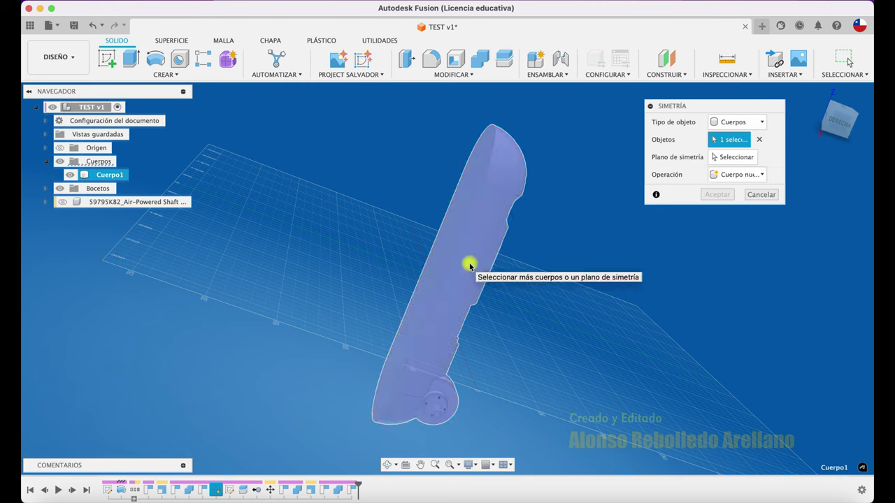
pyautogui.click(729, 161)
pyautogui.keyDown('shift'); pyautogui.moveTo(532, 160); pyautogui.dragTo(481, 158, button='middle'); pyautogui.keyUp('shift')
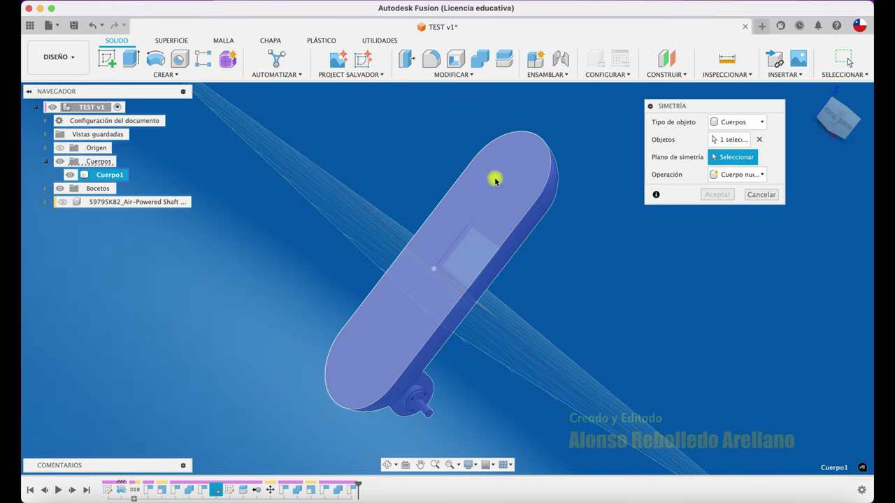
pyautogui.click(493, 177)
pyautogui.click(713, 194)
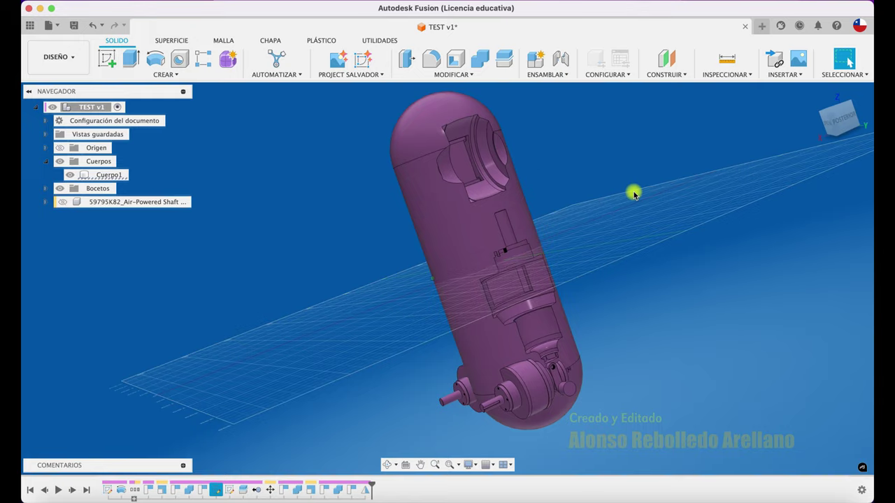
pyautogui.moveTo(633, 194)
pyautogui.keyDown('shift'); pyautogui.mouseDown(button='middle')
pyautogui.moveTo(395, 219)
pyautogui.moveTo(145, 174)
pyautogui.mouseUp(button='middle'); pyautogui.keyUp('shift')
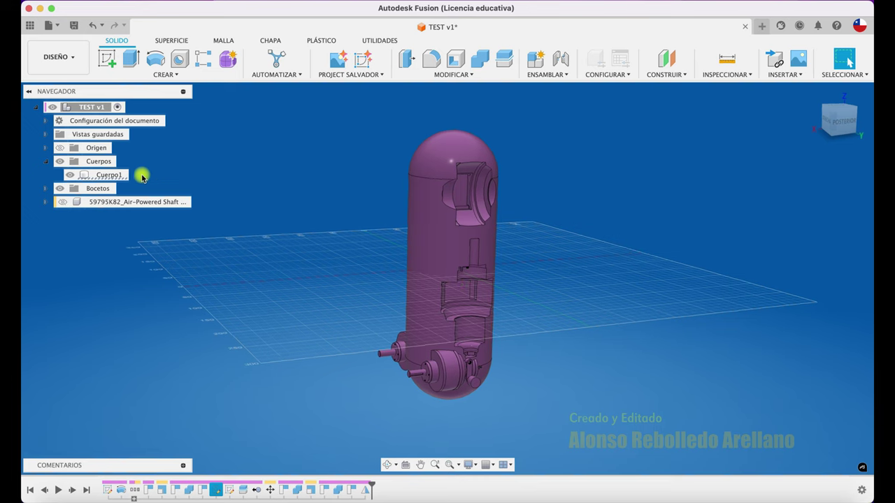
# Step: Stand the mirrored capsule upright, zoom in on it, and select Cuerpo1 in the browser
pyautogui.click(112, 175)
pyautogui.click(254, 251)
pyautogui.keyDown('shift'); pyautogui.moveTo(254, 251); pyautogui.dragTo(254, 251, button='middle'); pyautogui.keyUp('shift')
pyautogui.scroll(2, 254, 251)
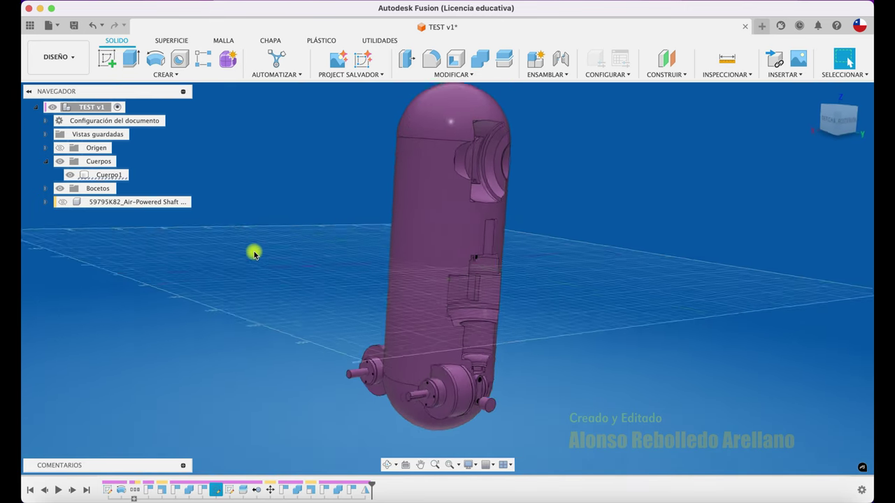
pyautogui.keyDown('shift'); pyautogui.moveTo(253, 251); pyautogui.dragTo(389, 256, button='middle'); pyautogui.keyUp('shift')
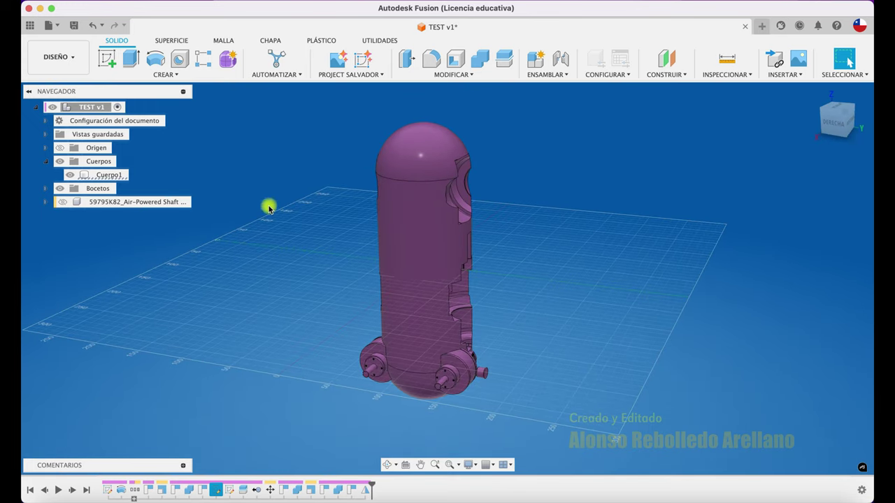
pyautogui.click(114, 176)
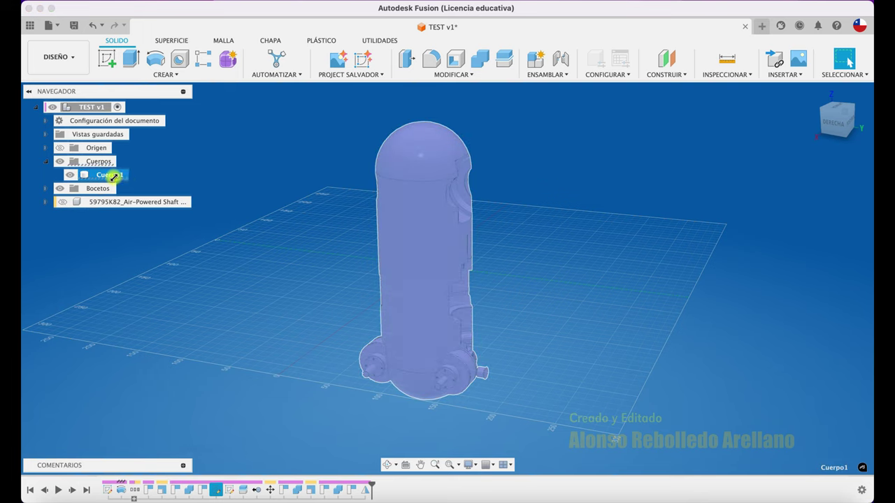
# Step: Convert Cuerpo1 into its own teal component, Componente2:1, and select it in the browser
pyautogui.rightClick(113, 177)
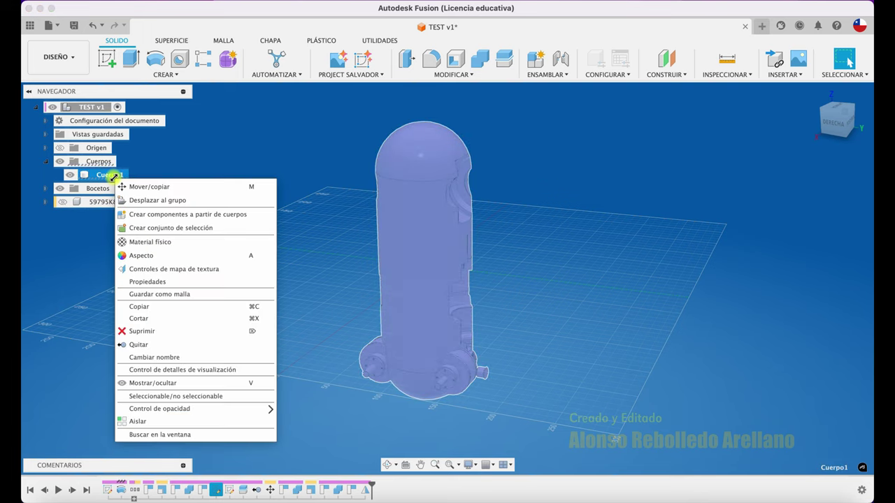
pyautogui.click(179, 216)
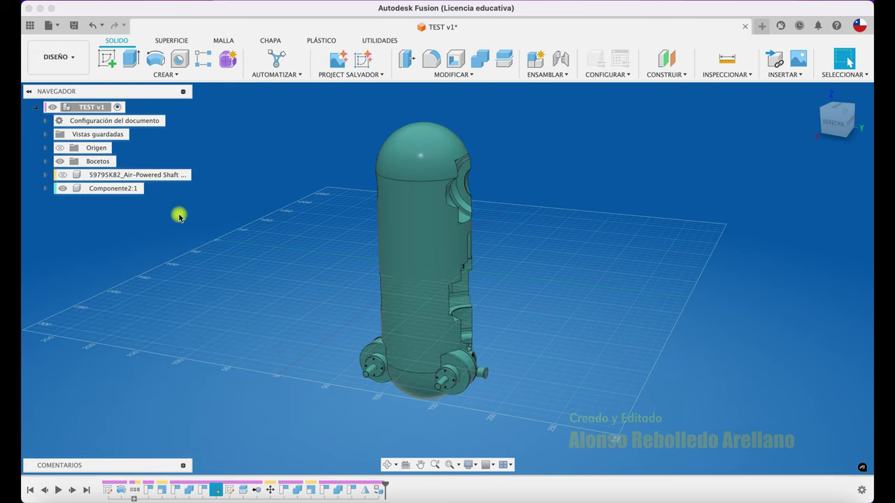
pyautogui.keyDown('shift'); pyautogui.moveTo(208, 253); pyautogui.dragTo(208, 250, button='middle'); pyautogui.keyUp('shift')
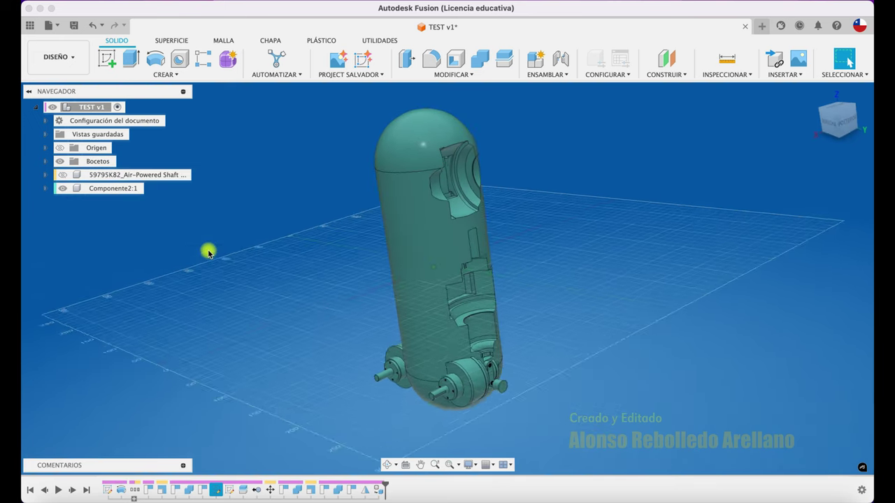
pyautogui.click(125, 190)
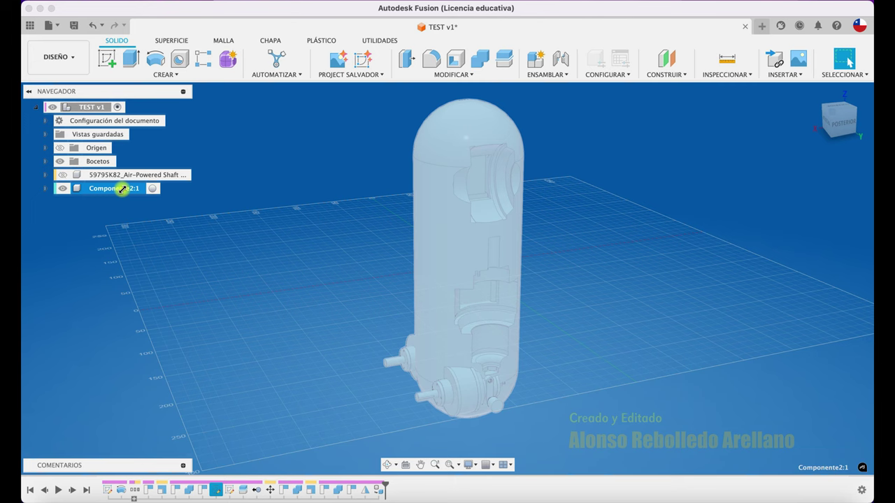
# Step: Fix Componente2:1 in place, then zoom and orbit to inspect the motor housings at its base
pyautogui.rightClick(122, 188)
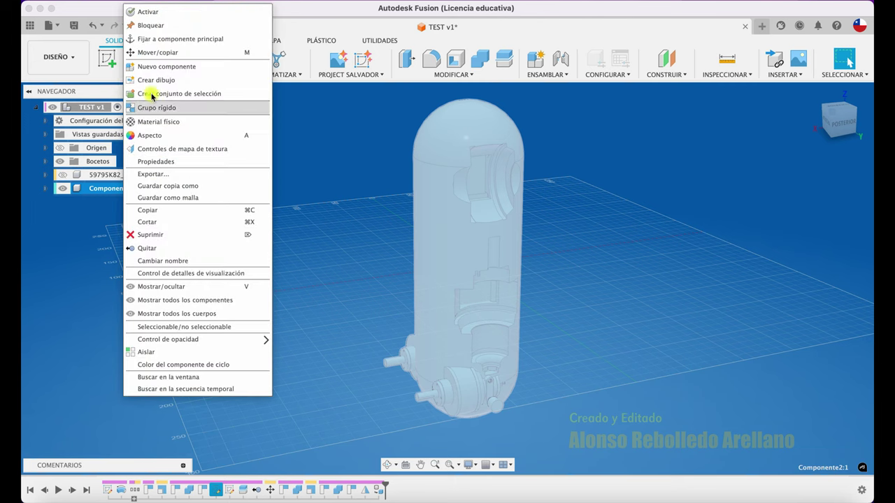
pyautogui.click(159, 28)
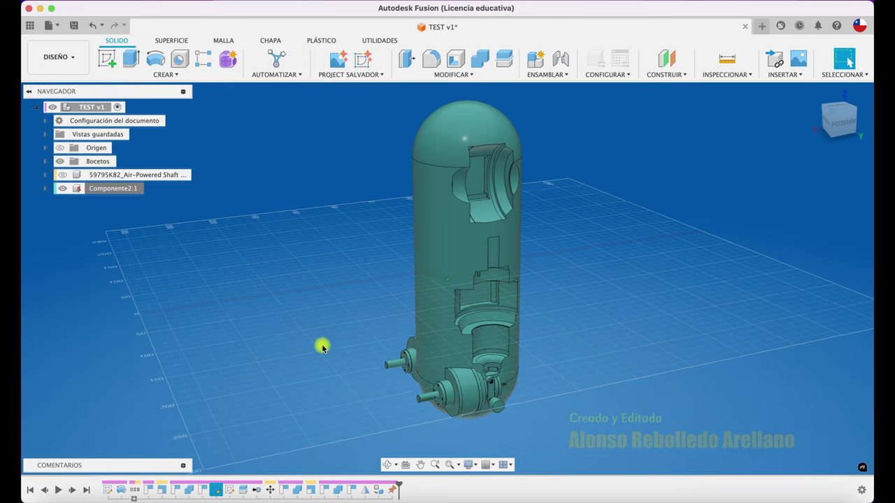
pyautogui.keyDown('shift'); pyautogui.scroll(-5, 321, 347); pyautogui.keyUp('shift')
pyautogui.keyDown('shift'); pyautogui.scroll(-2, 321, 348); pyautogui.keyUp('shift')
pyautogui.keyDown('shift'); pyautogui.scroll(-2, 322, 348); pyautogui.keyUp('shift')
pyautogui.keyDown('shift'); pyautogui.scroll(-2, 321, 347); pyautogui.keyUp('shift')
pyautogui.keyDown('shift'); pyautogui.scroll(-2, 322, 347); pyautogui.keyUp('shift')
pyautogui.keyDown('shift'); pyautogui.hscroll(-2, 322, 347); pyautogui.keyUp('shift')
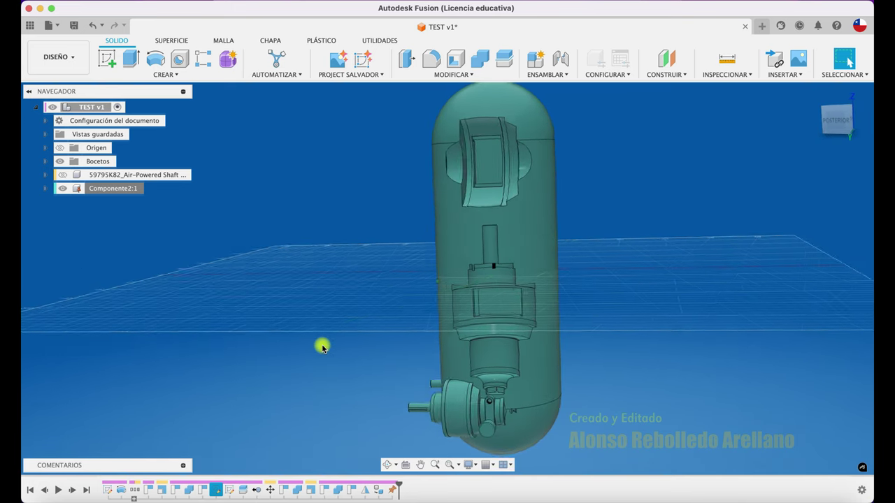
pyautogui.keyDown('shift'); pyautogui.hscroll(-2, 322, 348); pyautogui.keyUp('shift')
pyautogui.keyDown('shift'); pyautogui.hscroll(-2, 218, 147); pyautogui.keyUp('shift')
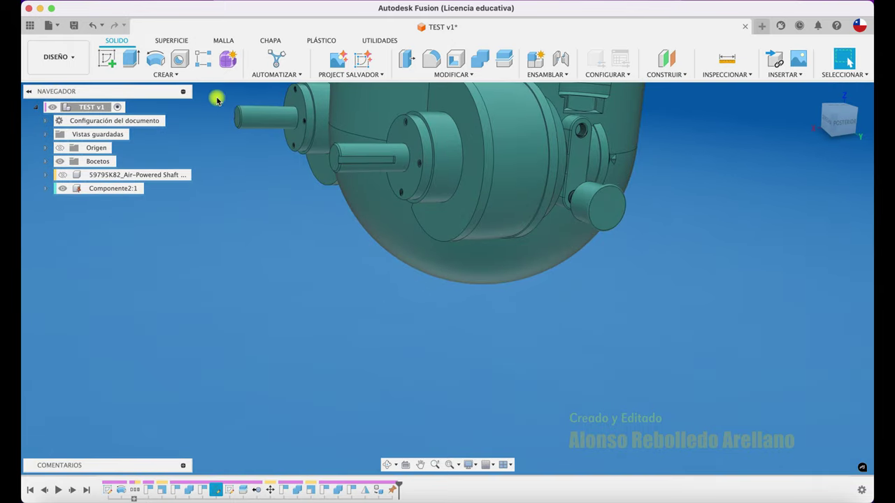
pyautogui.moveTo(386, 162)
pyautogui.keyDown('shift'); pyautogui.mouseDown(button='middle')
pyautogui.moveTo(425, 150)
pyautogui.moveTo(435, 192)
pyautogui.moveTo(510, 144)
pyautogui.moveTo(490, 242)
pyautogui.moveTo(521, 256)
pyautogui.moveTo(561, 300)
pyautogui.mouseUp(button='middle'); pyautogui.keyUp('shift')
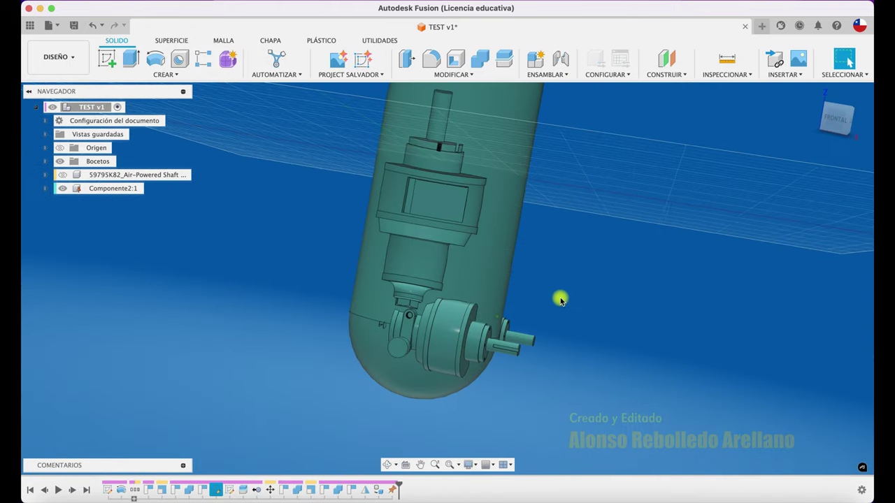